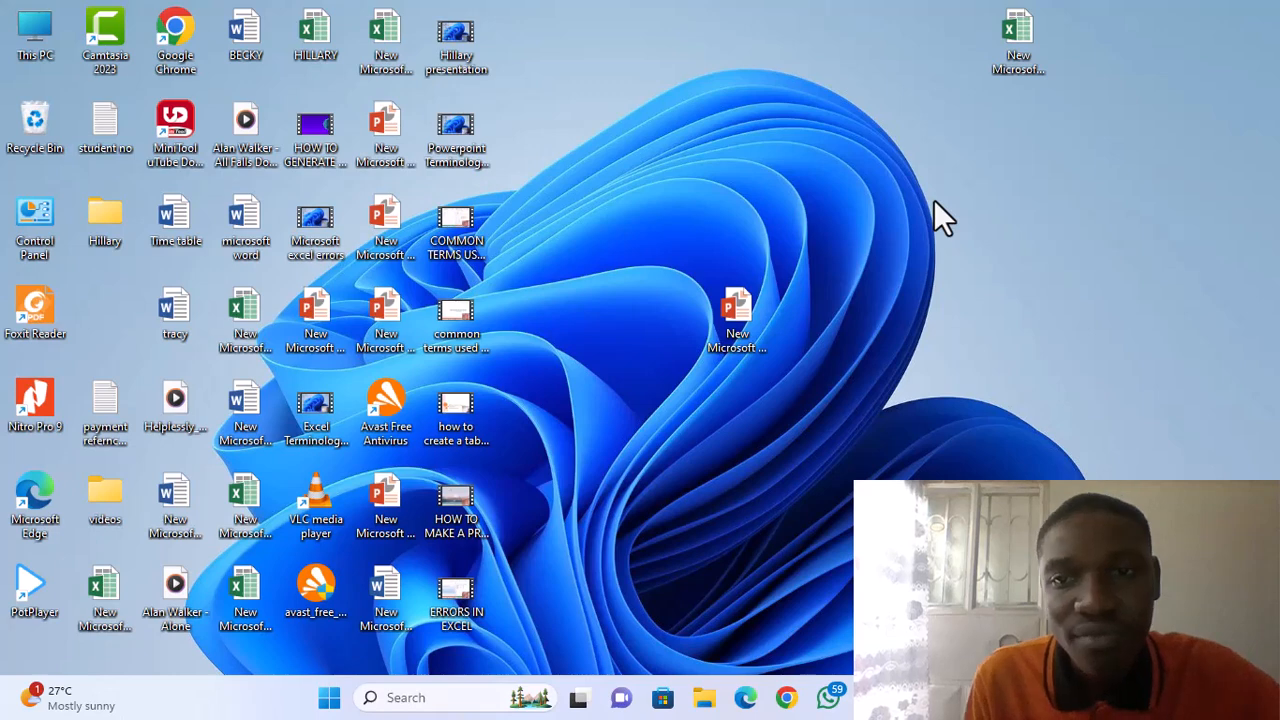
# Create a new Excel worksheet on the desktop with its default name, open it and dismiss the activation wizard.
pyautogui.rightClick(934, 202)
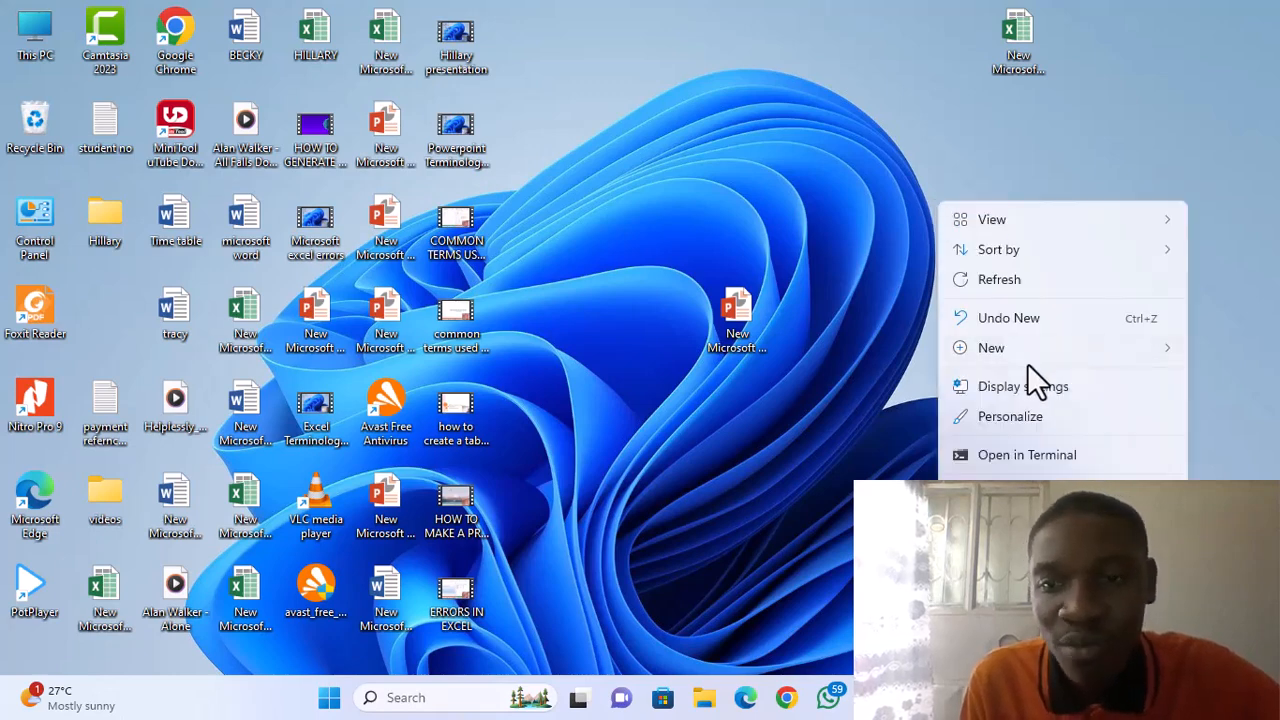
pyautogui.moveTo(1020, 357)
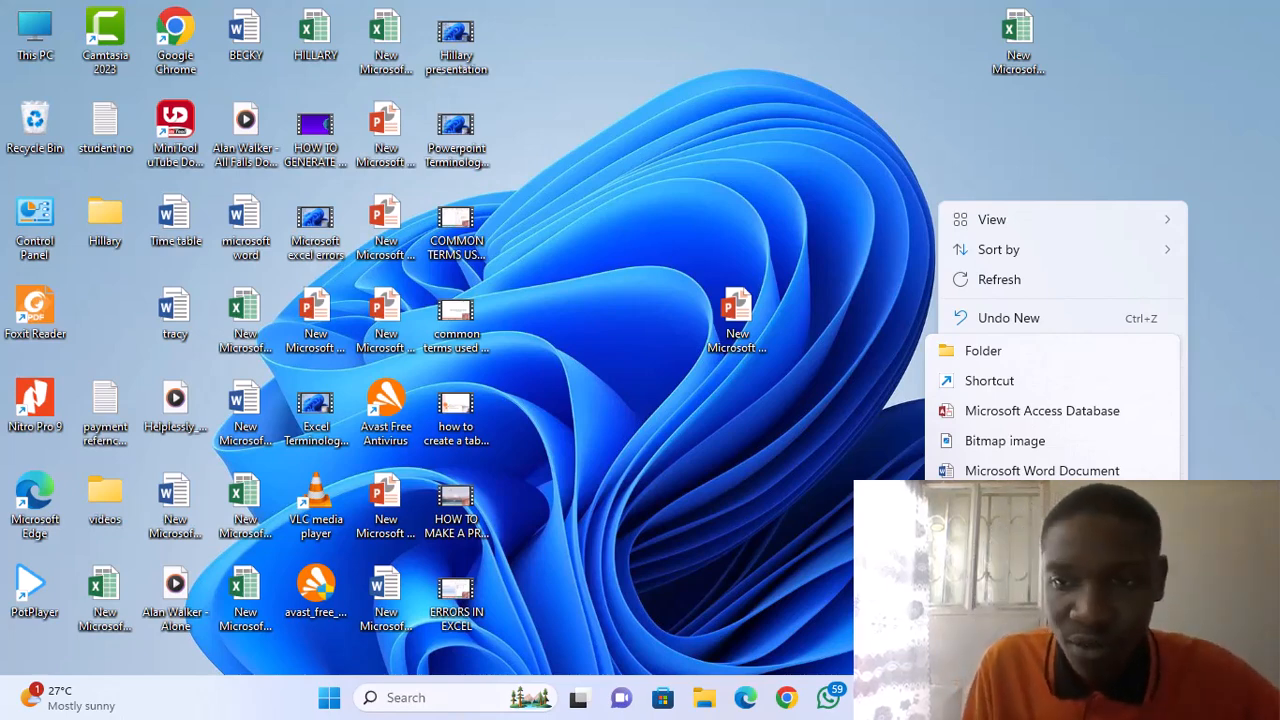
pyautogui.click(1042, 591)
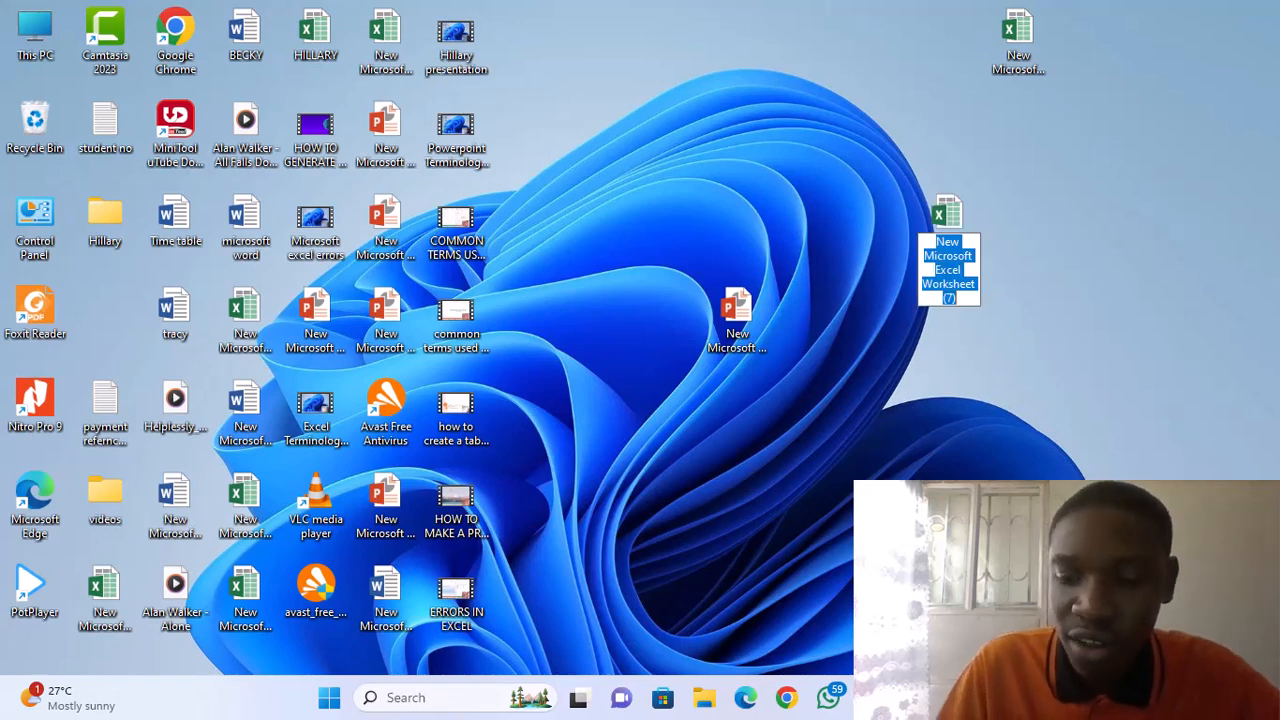
pyautogui.press('Return')
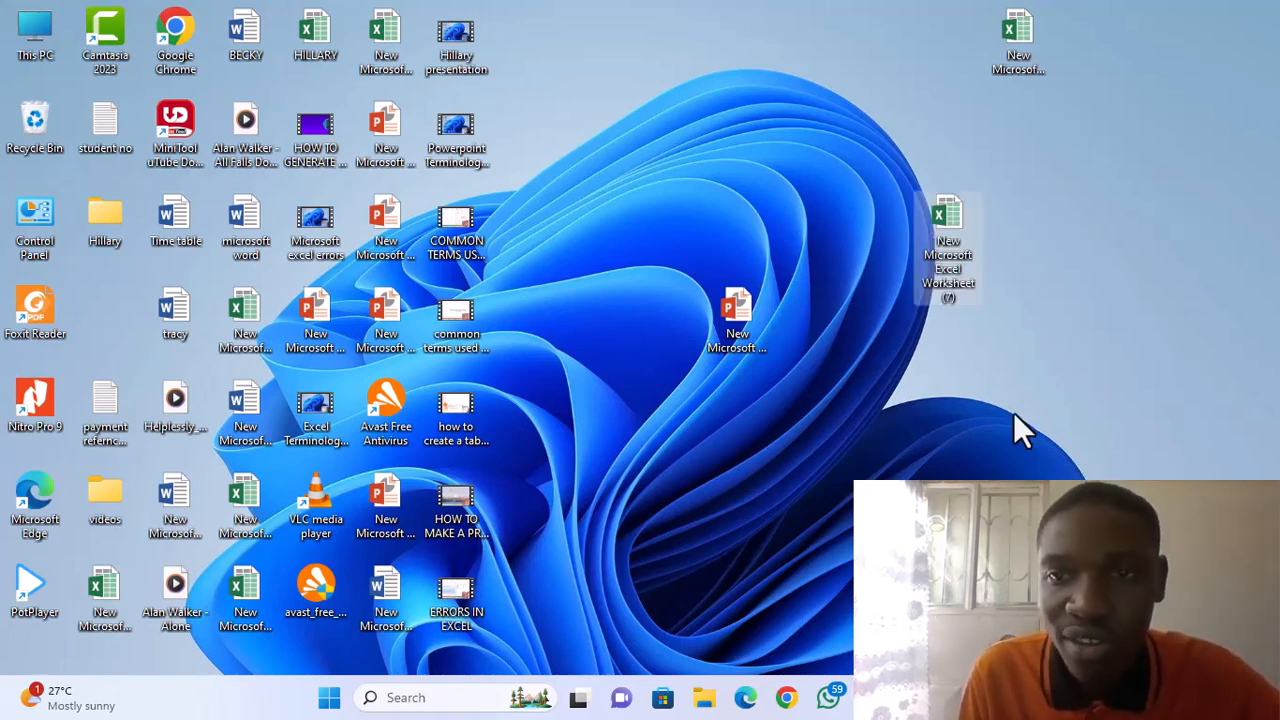
pyautogui.doubleClick(933, 226)
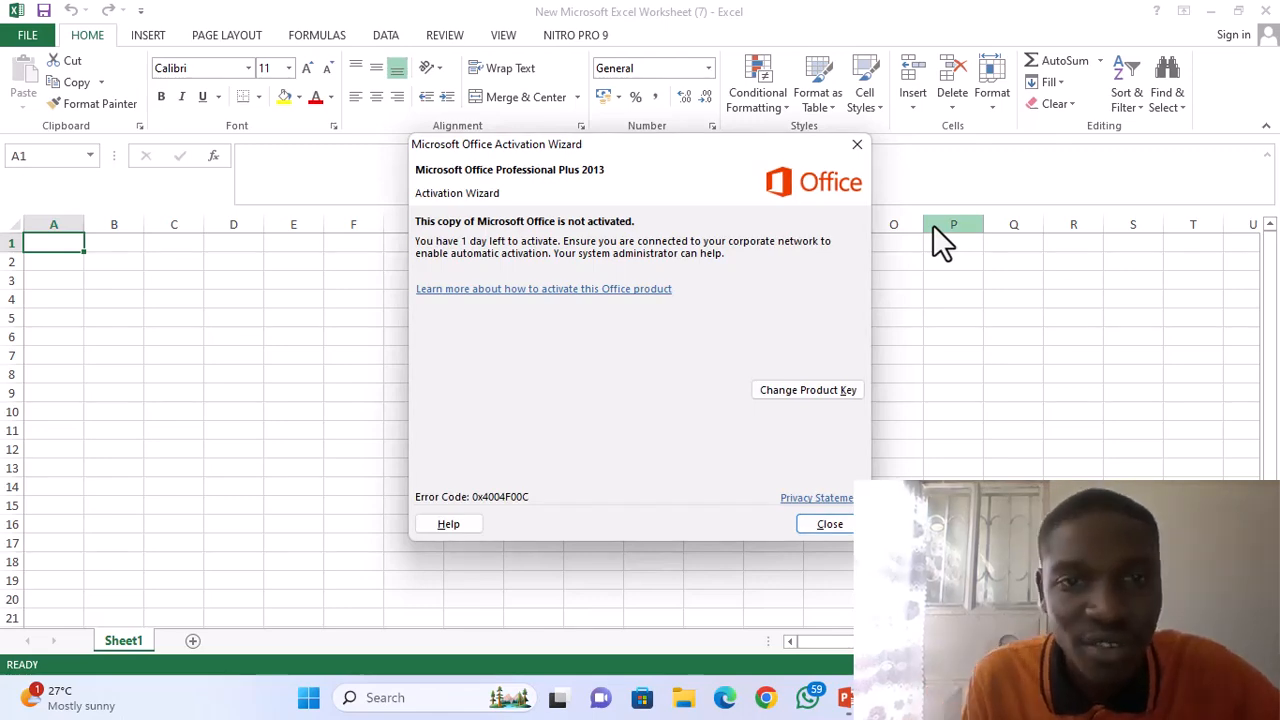
pyautogui.click(857, 146)
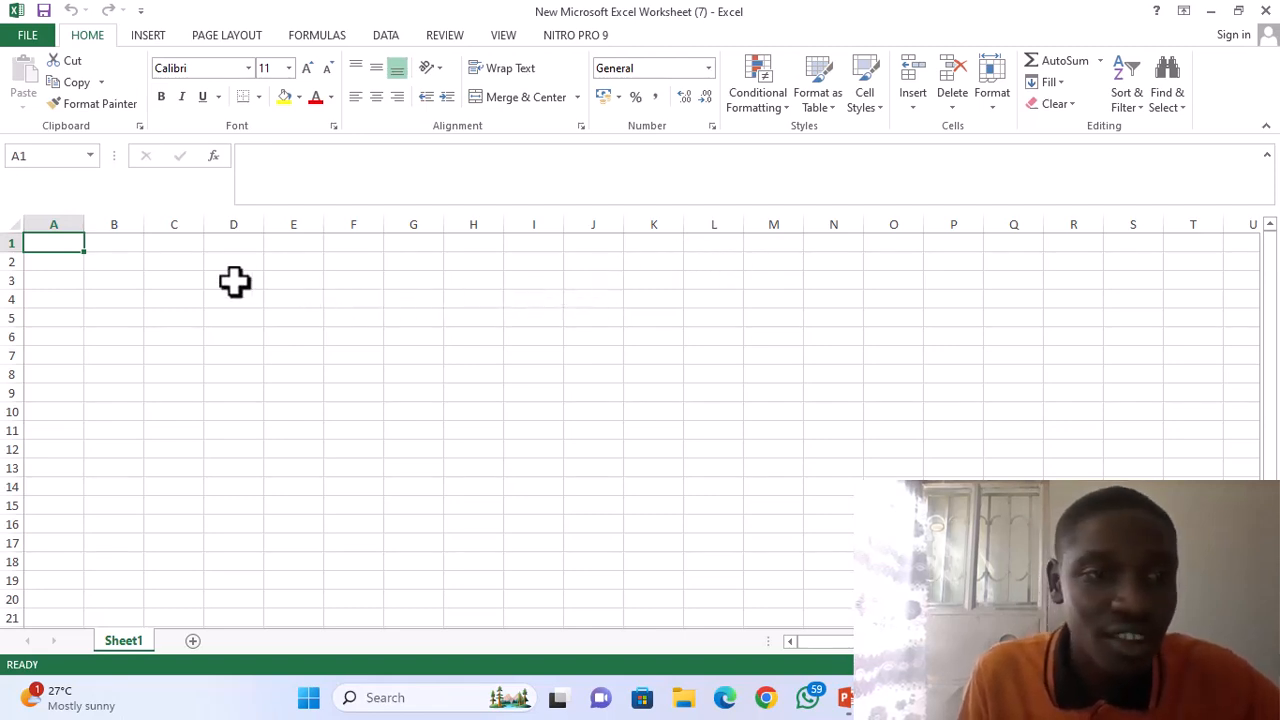
# Enter the number 4444444 in cell A1.
pyautogui.click(97, 245)
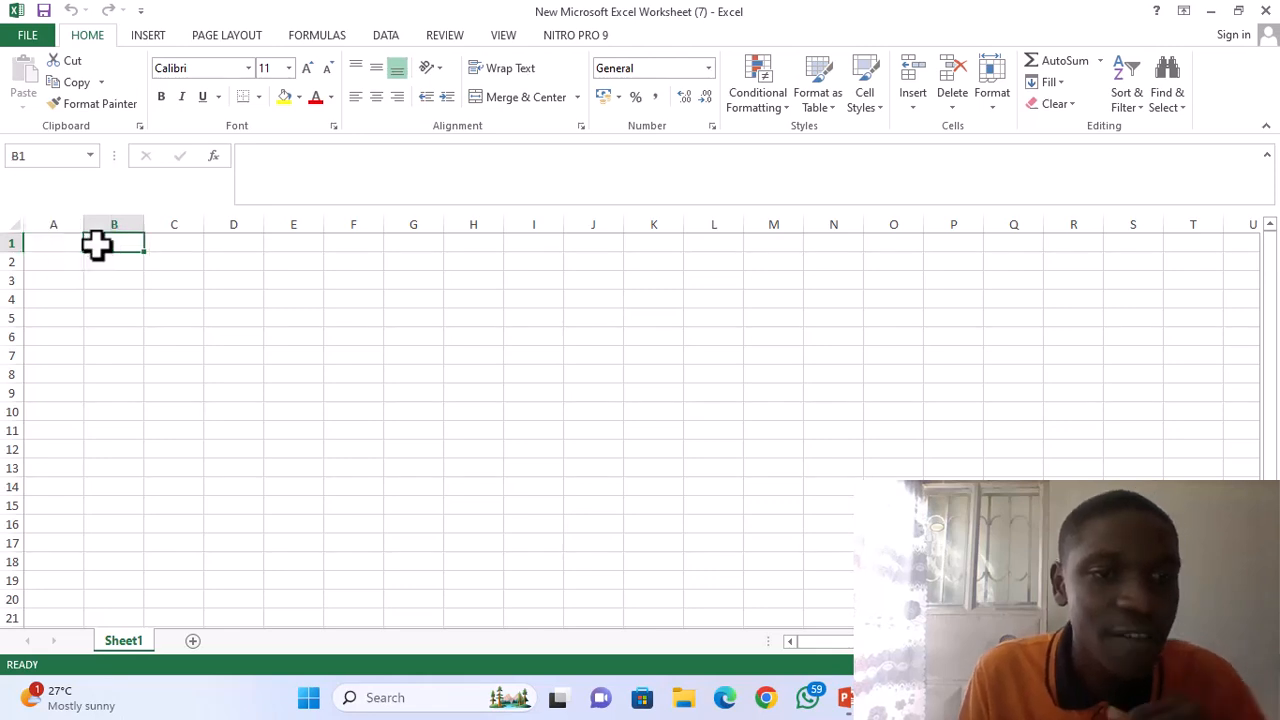
pyautogui.click(162, 241)
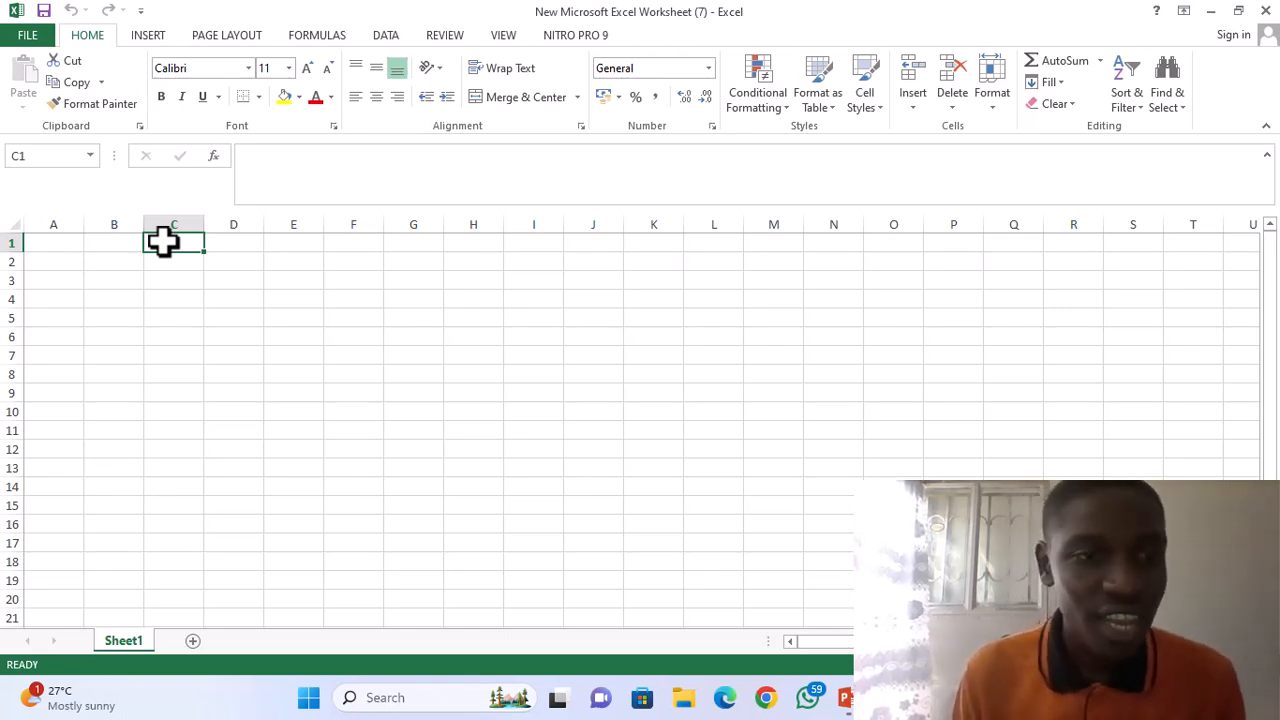
pyautogui.click(54, 247)
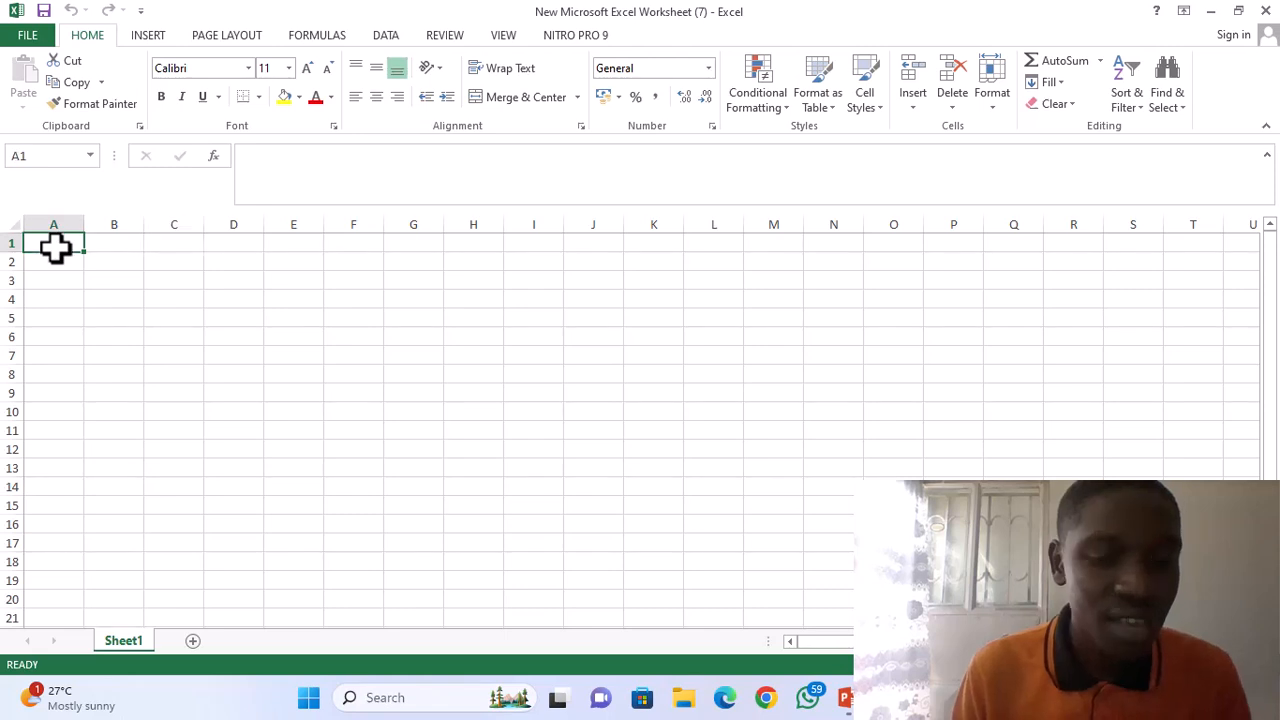
pyautogui.write('4444444444444')
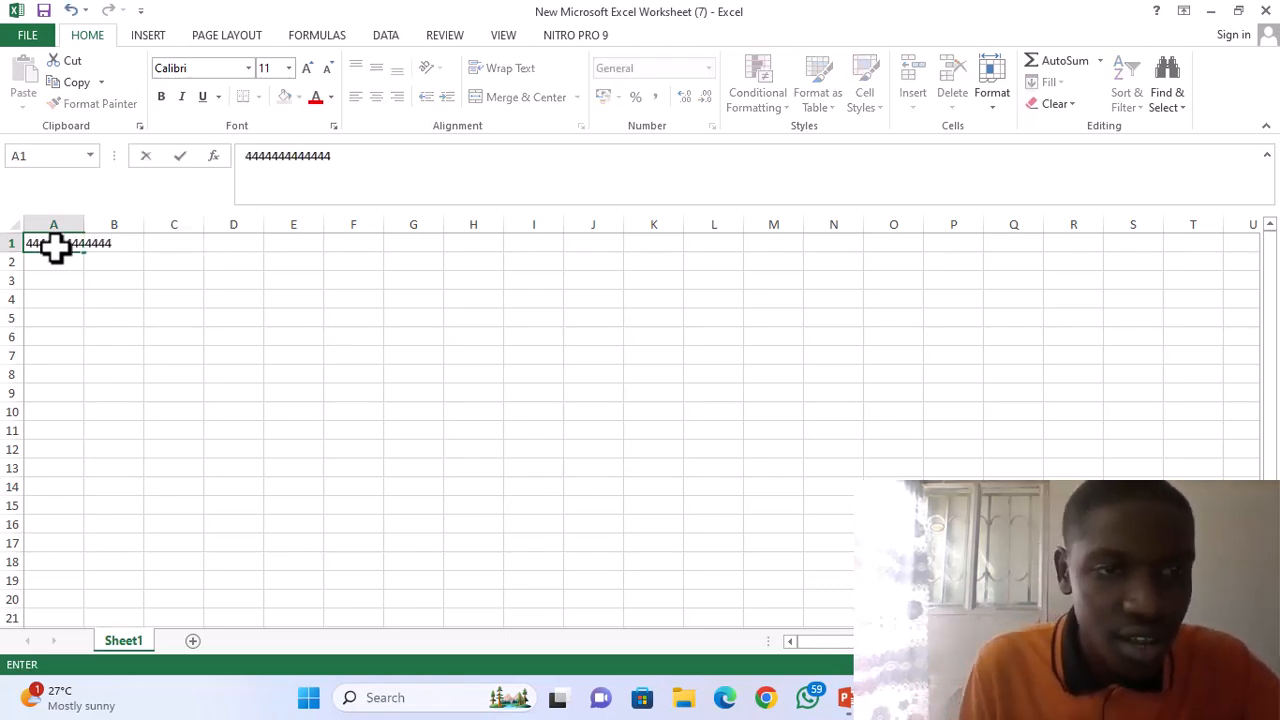
pyautogui.press('BackSpace')
pyautogui.press('BackSpace')
pyautogui.press('BackSpace')
pyautogui.press('BackSpace')
pyautogui.press('BackSpace')
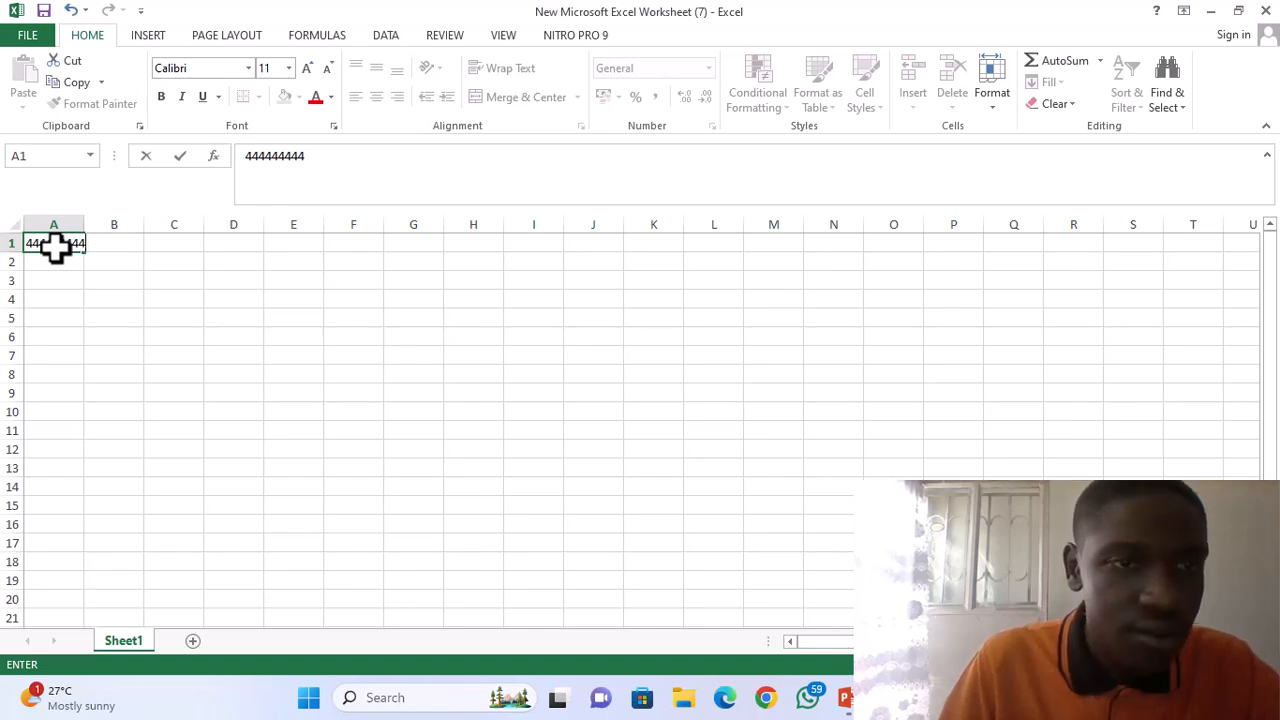
pyautogui.click(100, 250)
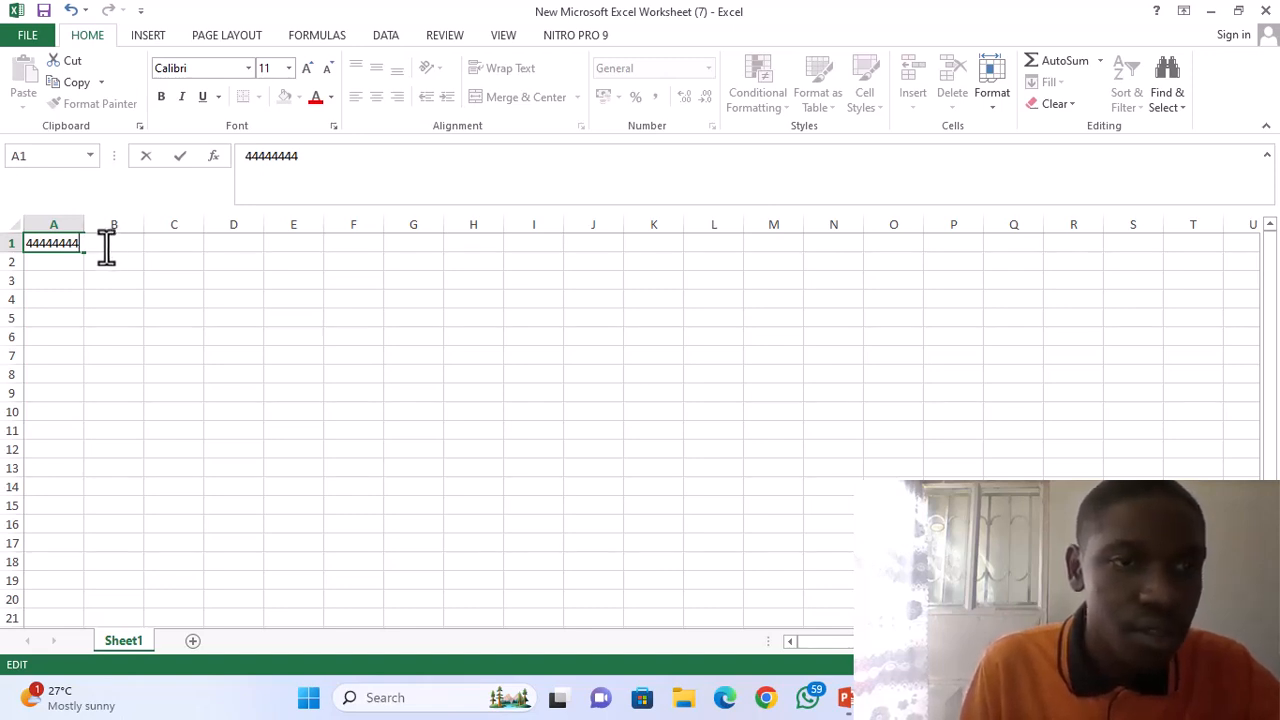
pyautogui.press('BackSpace')
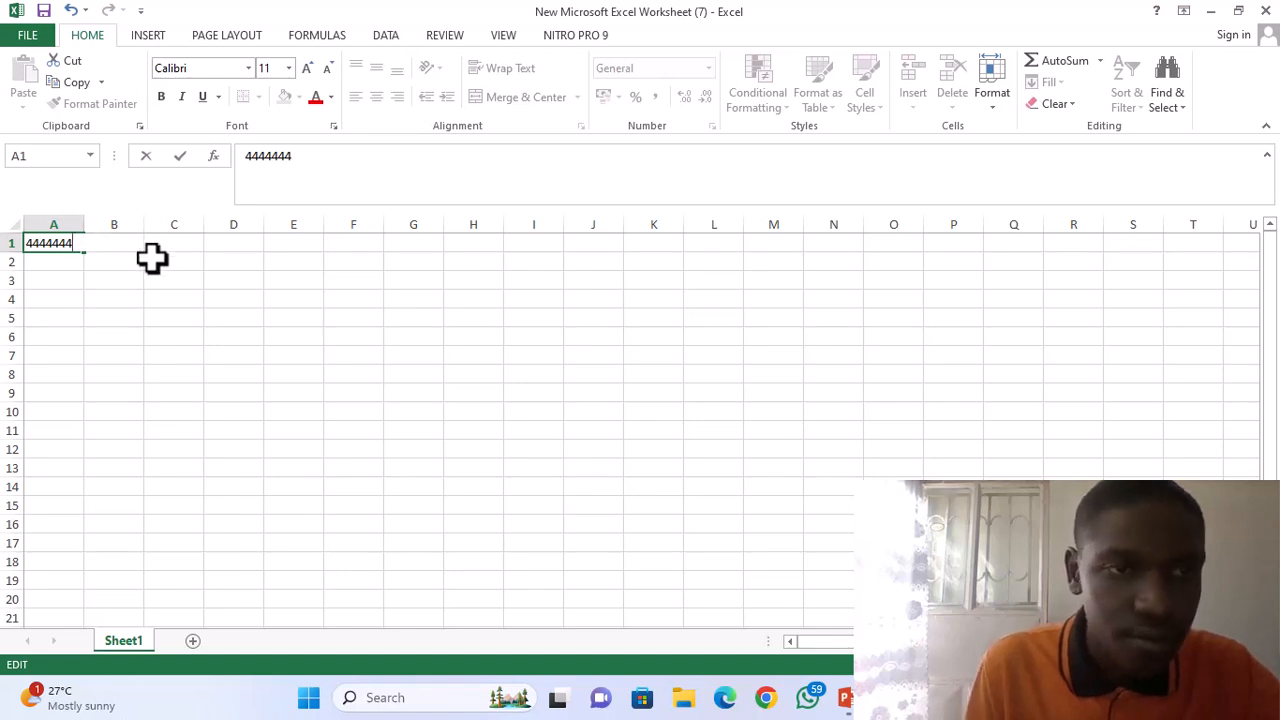
pyautogui.click(157, 248)
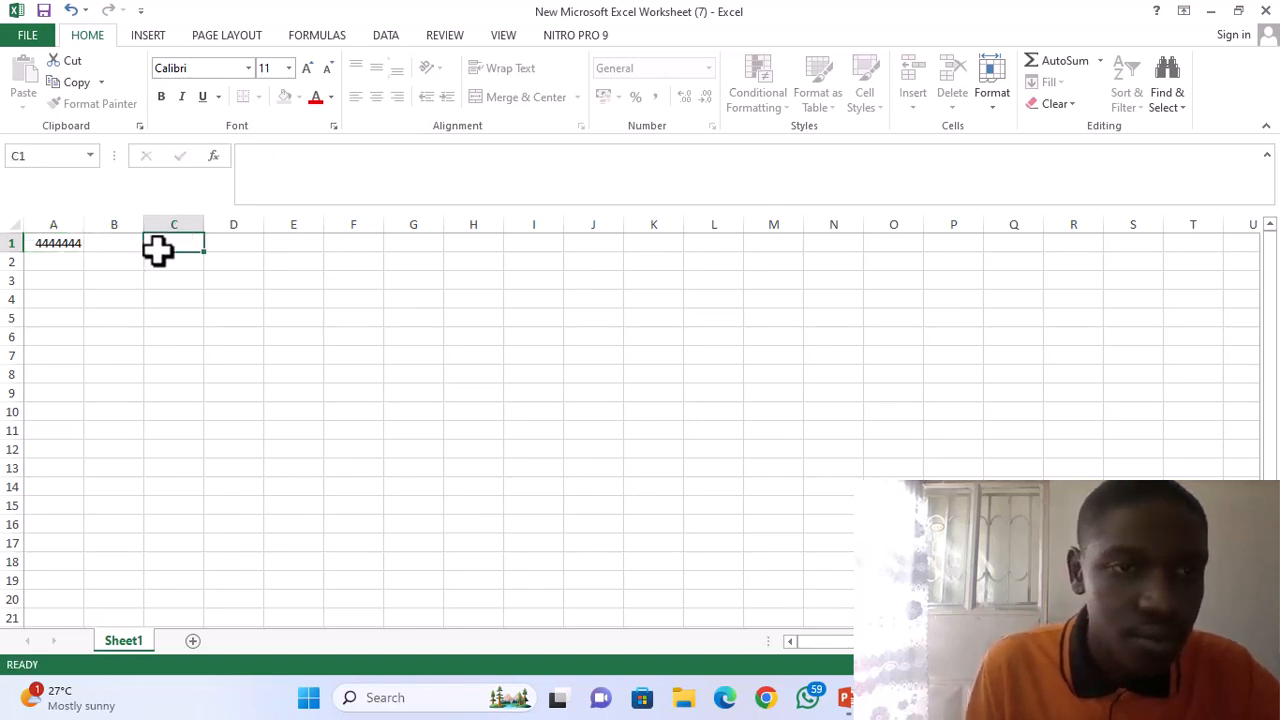
# Enter 55555555 in cell B1 and narrow column C to roughly half its width.
pyautogui.click(109, 247)
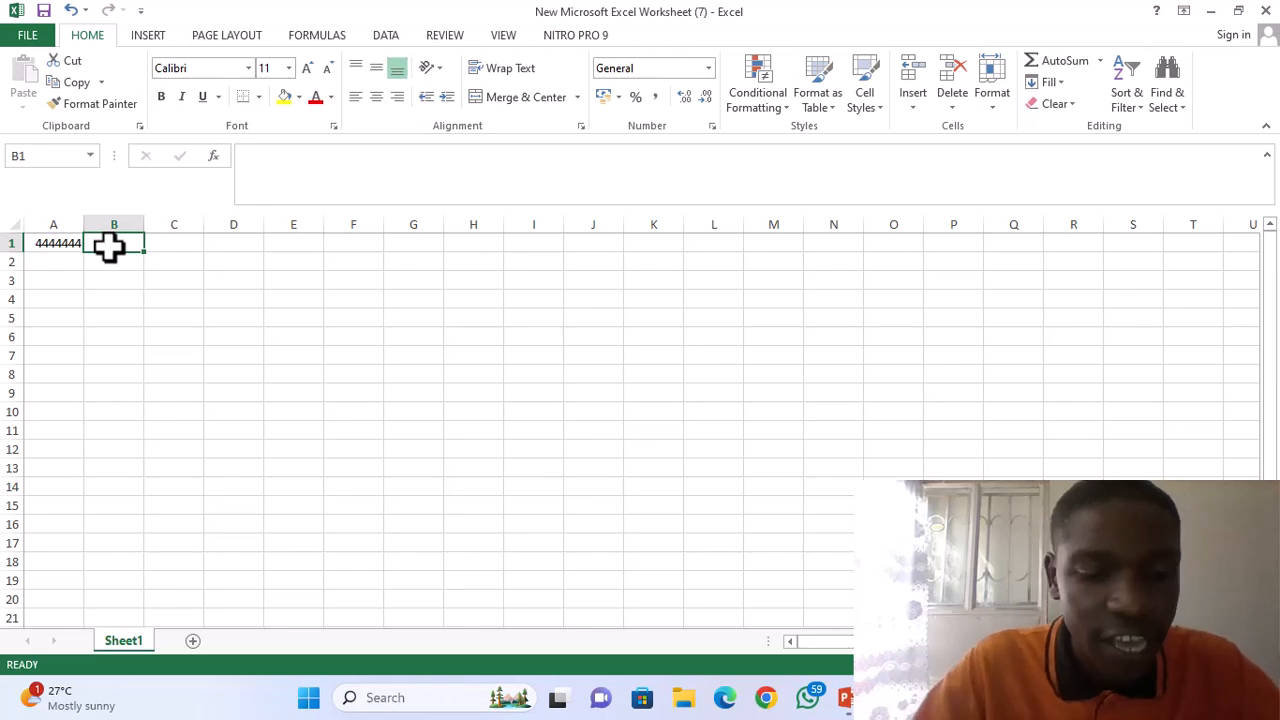
pyautogui.write('5555')
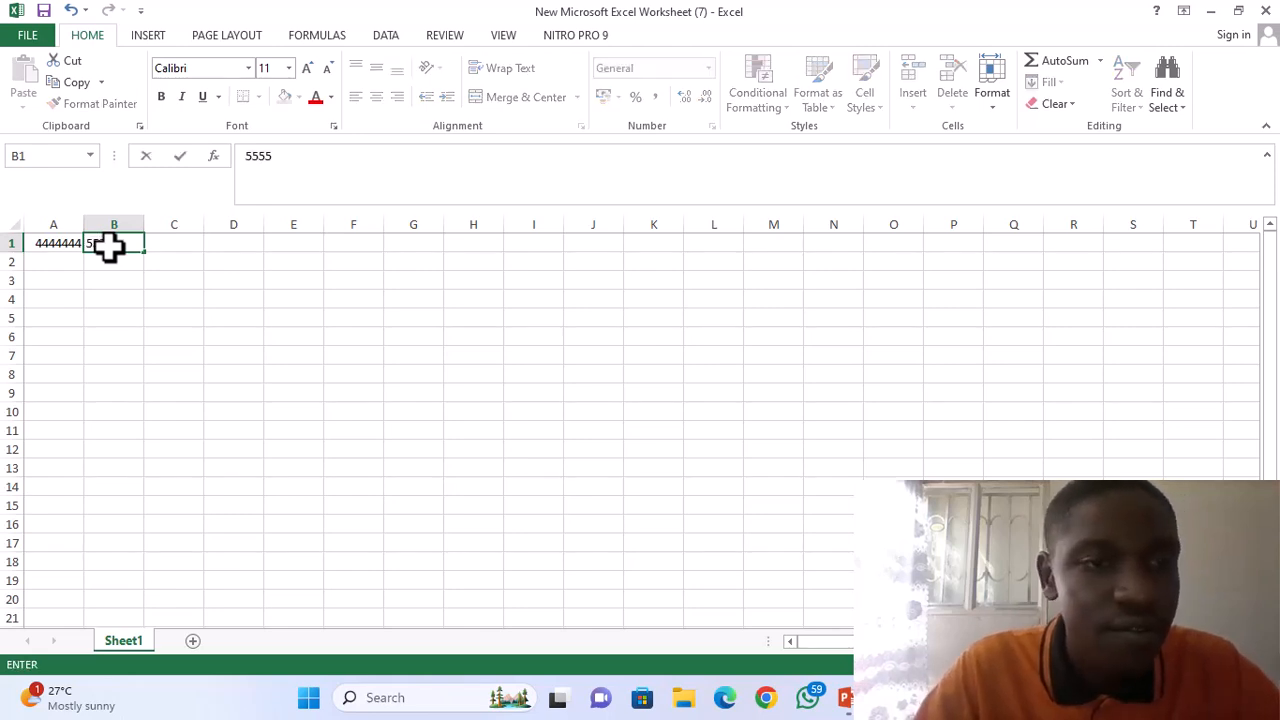
pyautogui.write('5555')
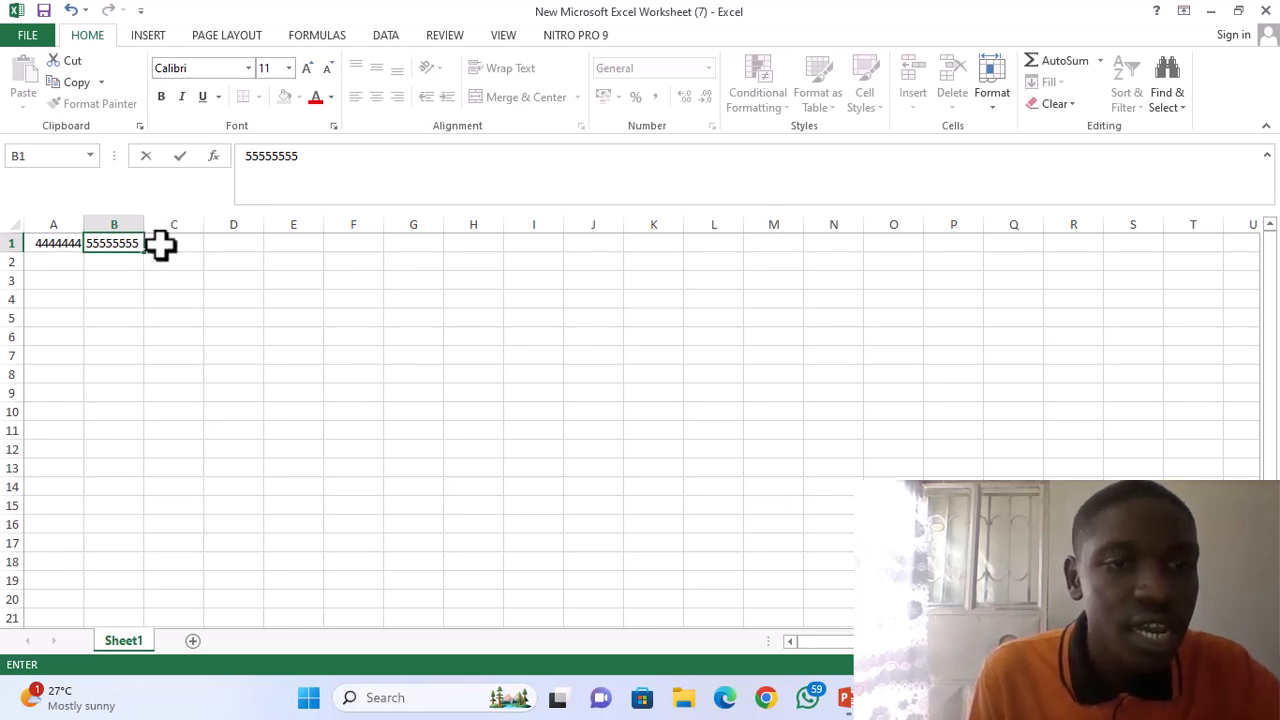
pyautogui.click(163, 245)
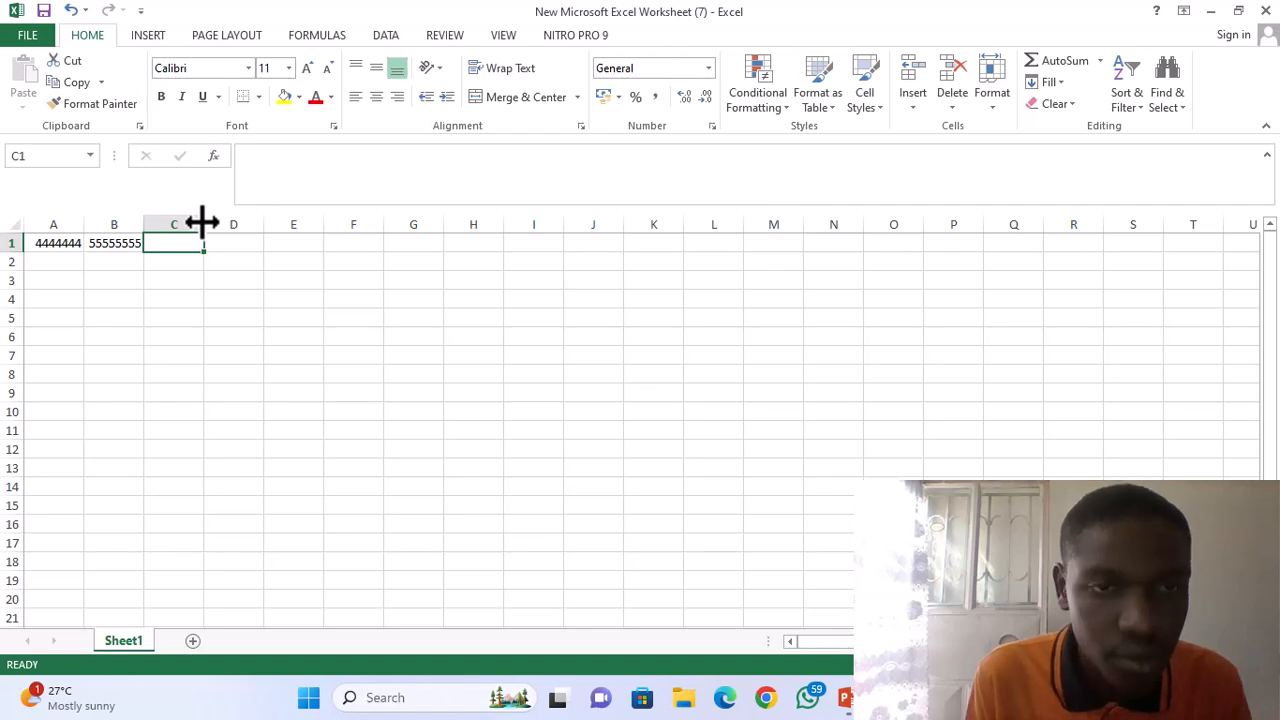
pyautogui.moveTo(204, 224); pyautogui.dragTo(177, 224)
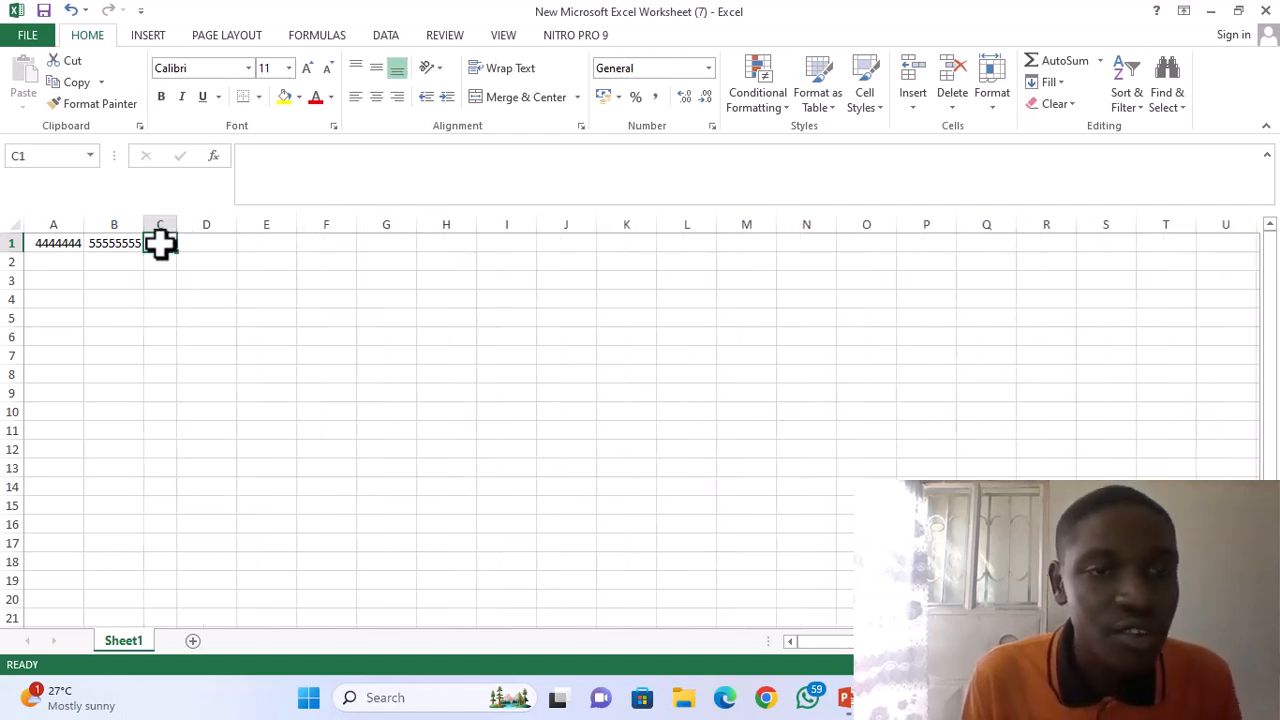
# Enter the formula =SUM(A1:B1) in cell C1 to add the two numbers in row 1.
pyautogui.write('=')
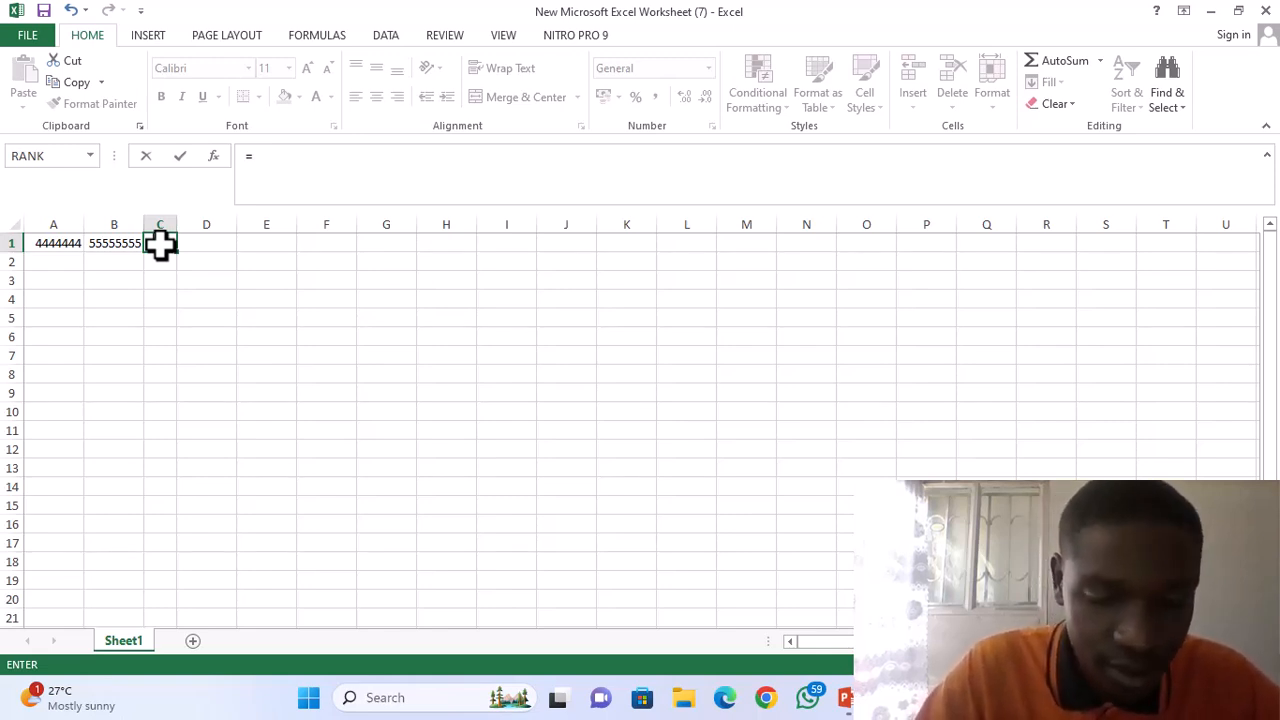
pyautogui.write('s')
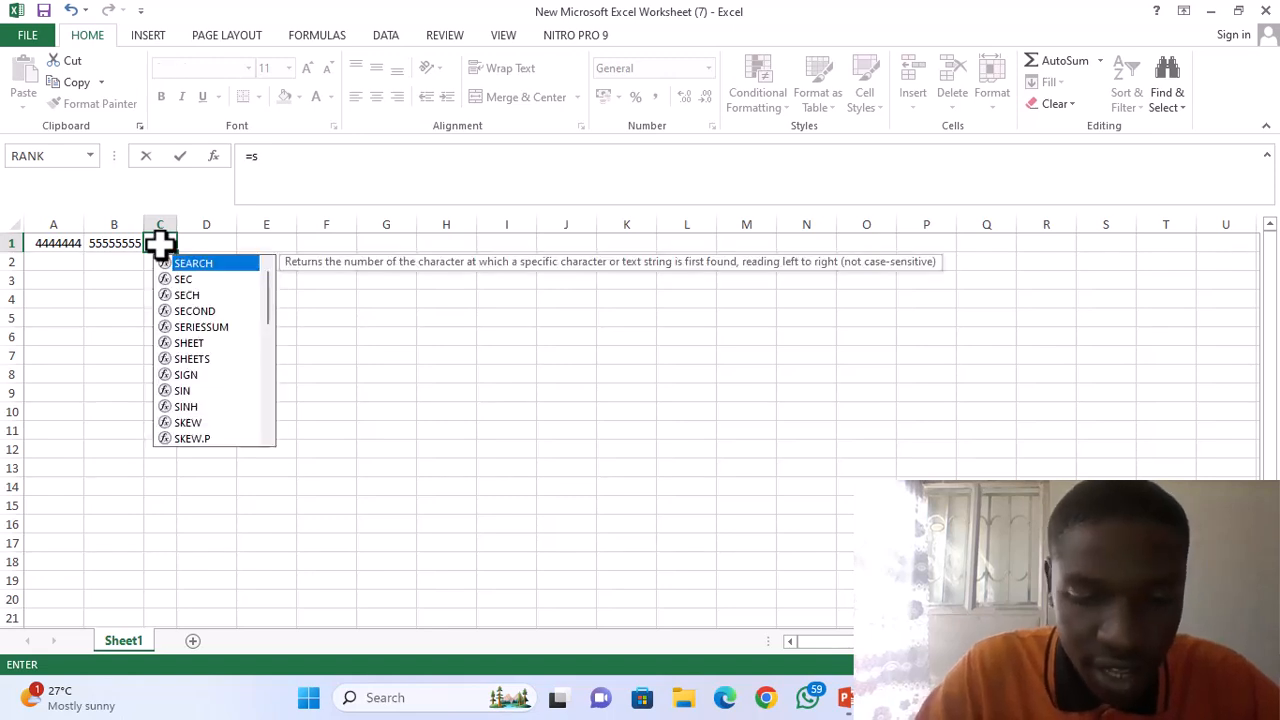
pyautogui.write('un')
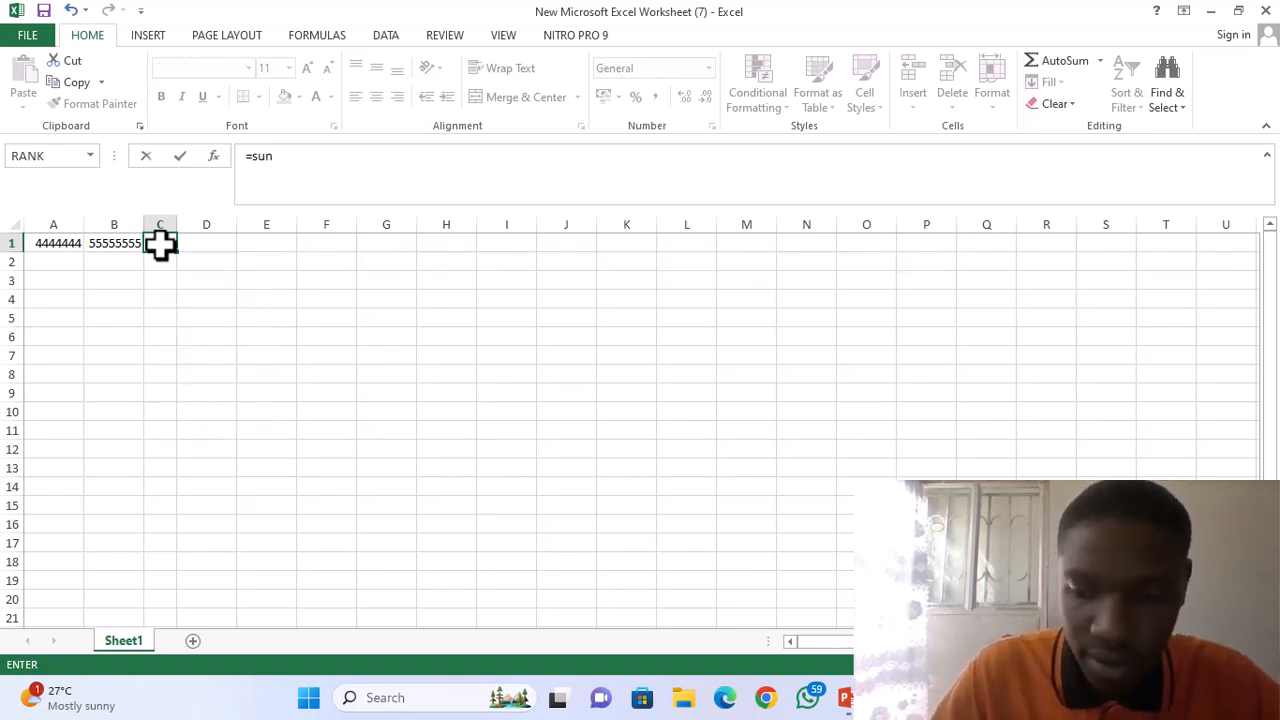
pyautogui.press('BackSpace')
pyautogui.write('m')
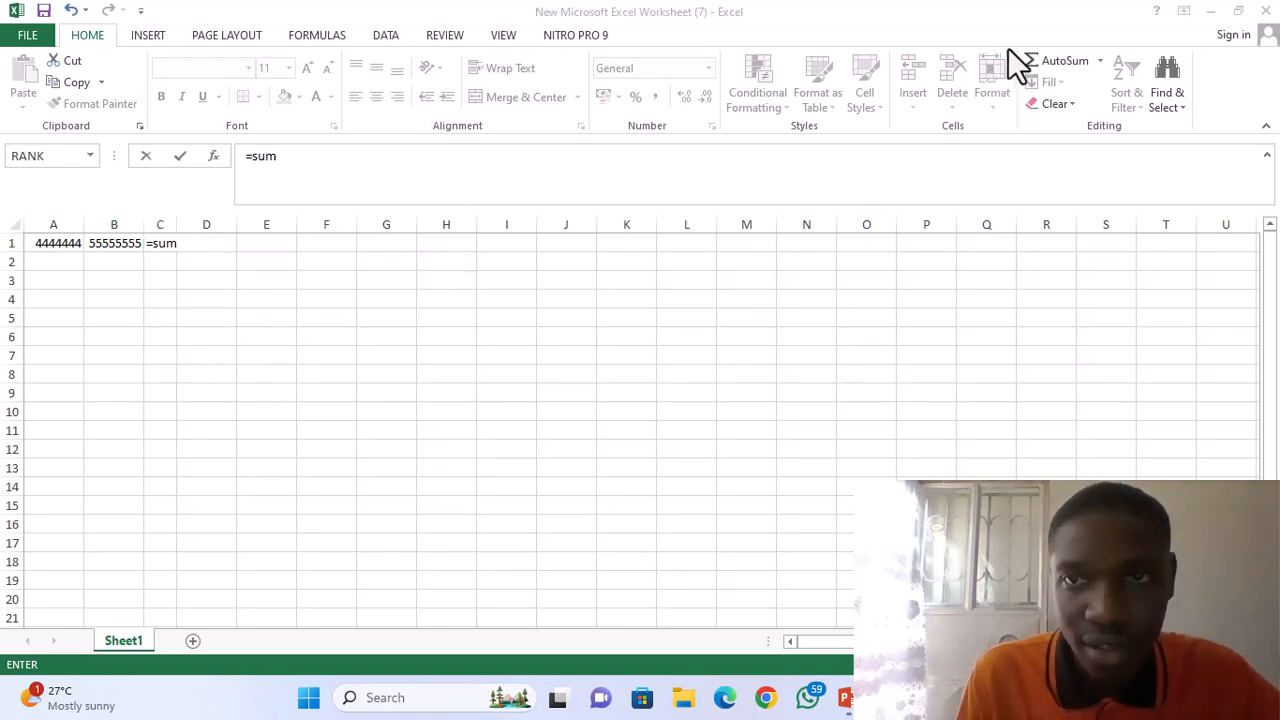
pyautogui.click(172, 243)
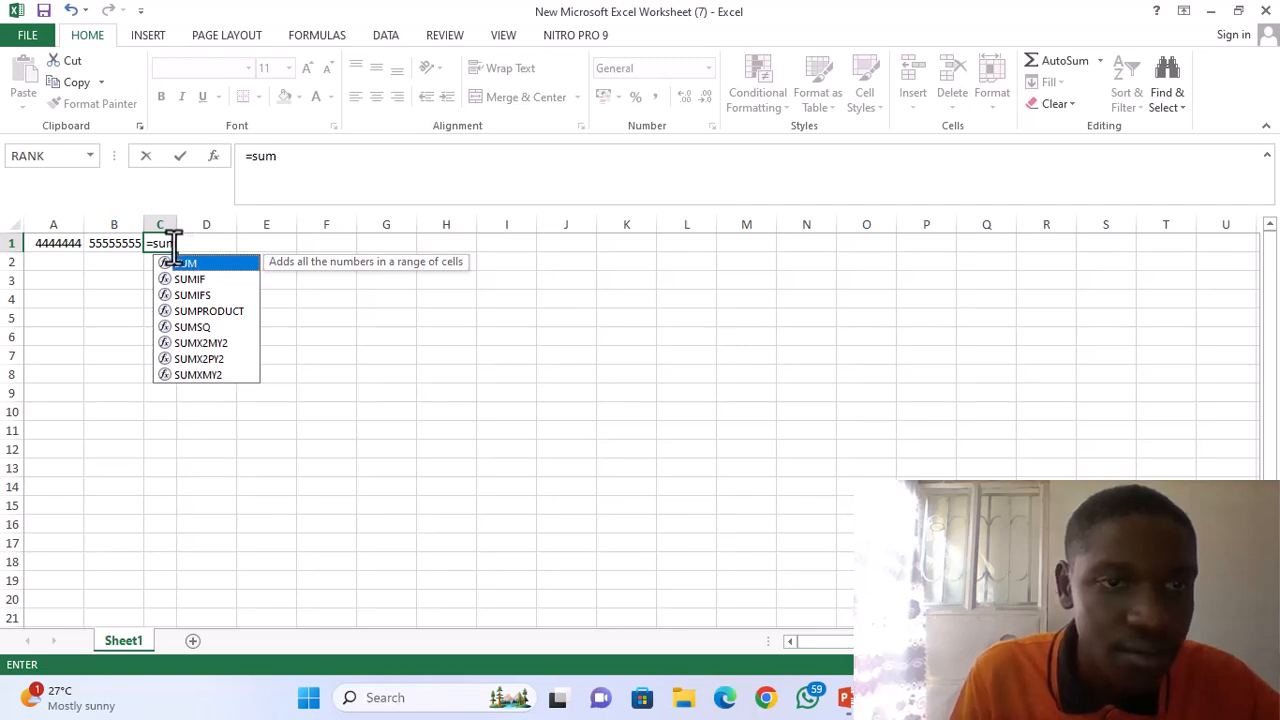
pyautogui.click(173, 243)
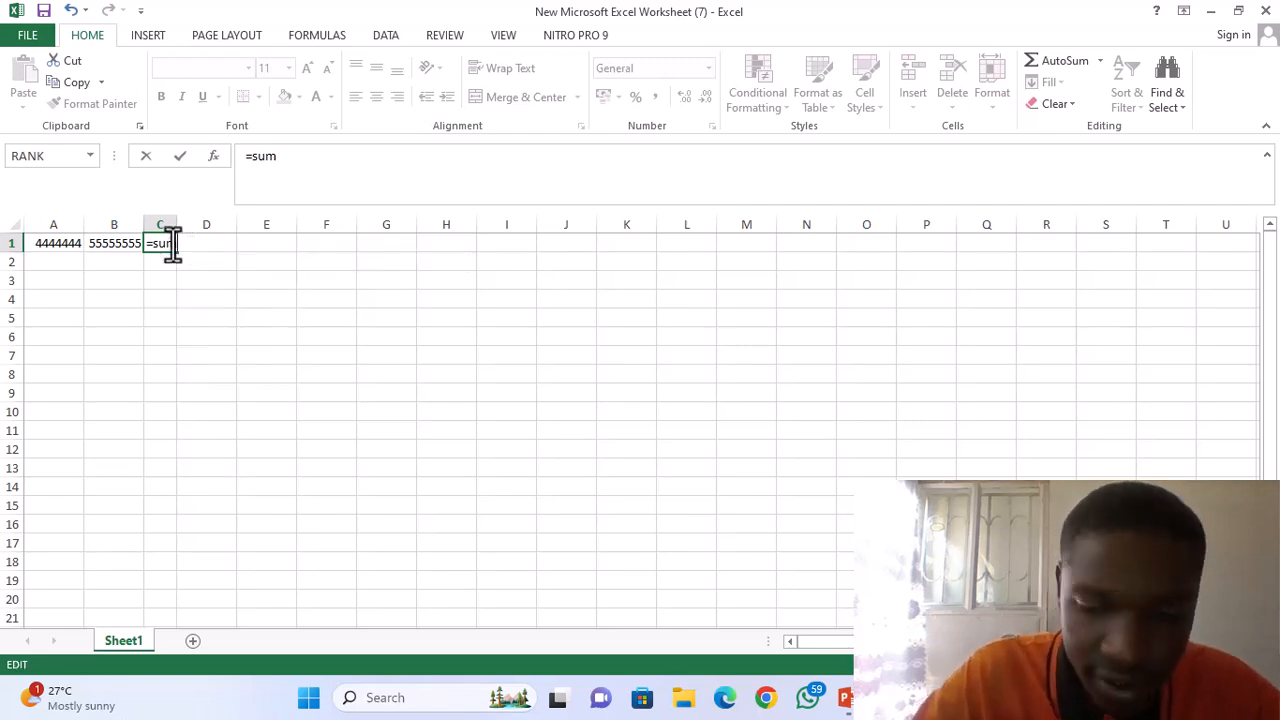
pyautogui.write('(')
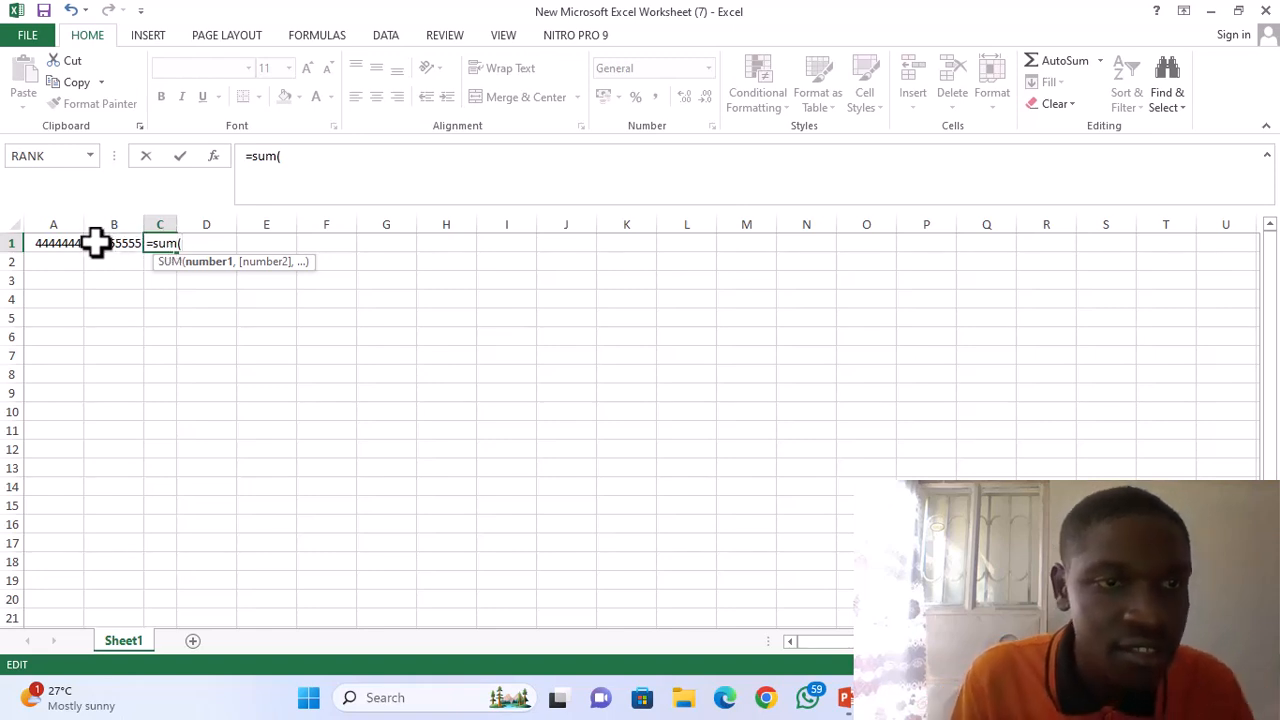
pyautogui.click(37, 245)
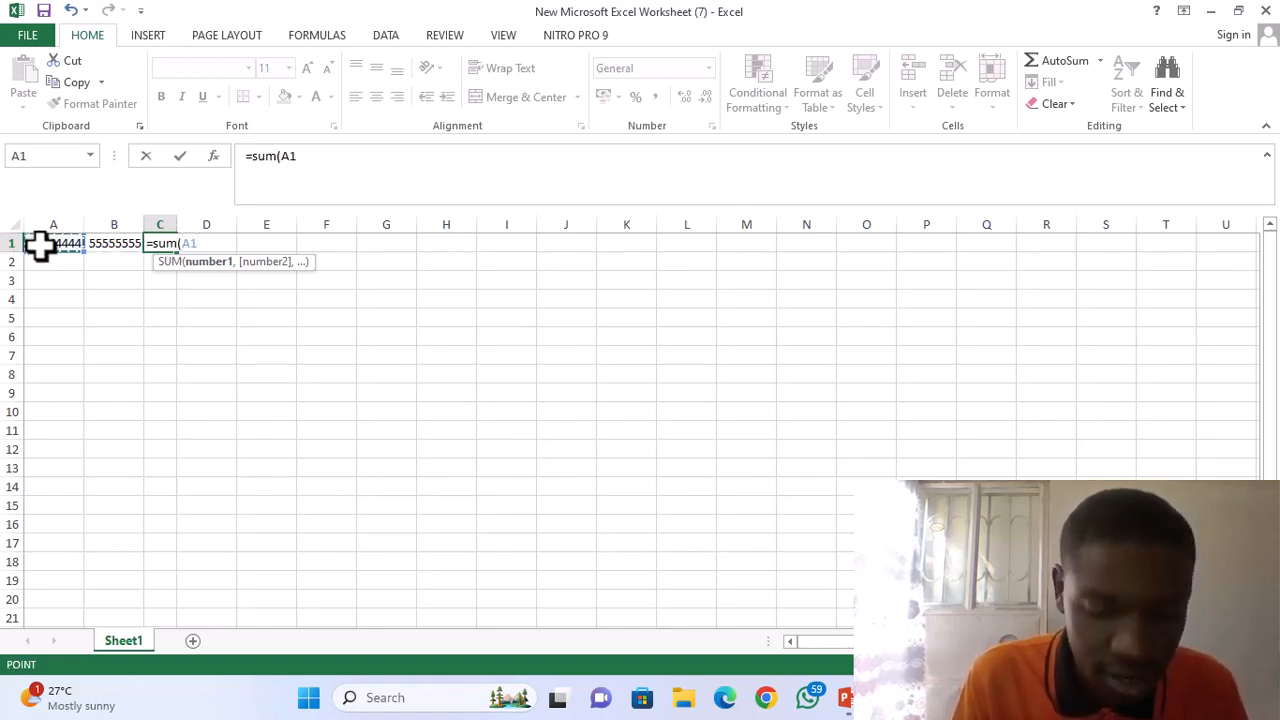
pyautogui.moveTo(42, 245); pyautogui.dragTo(86, 245)
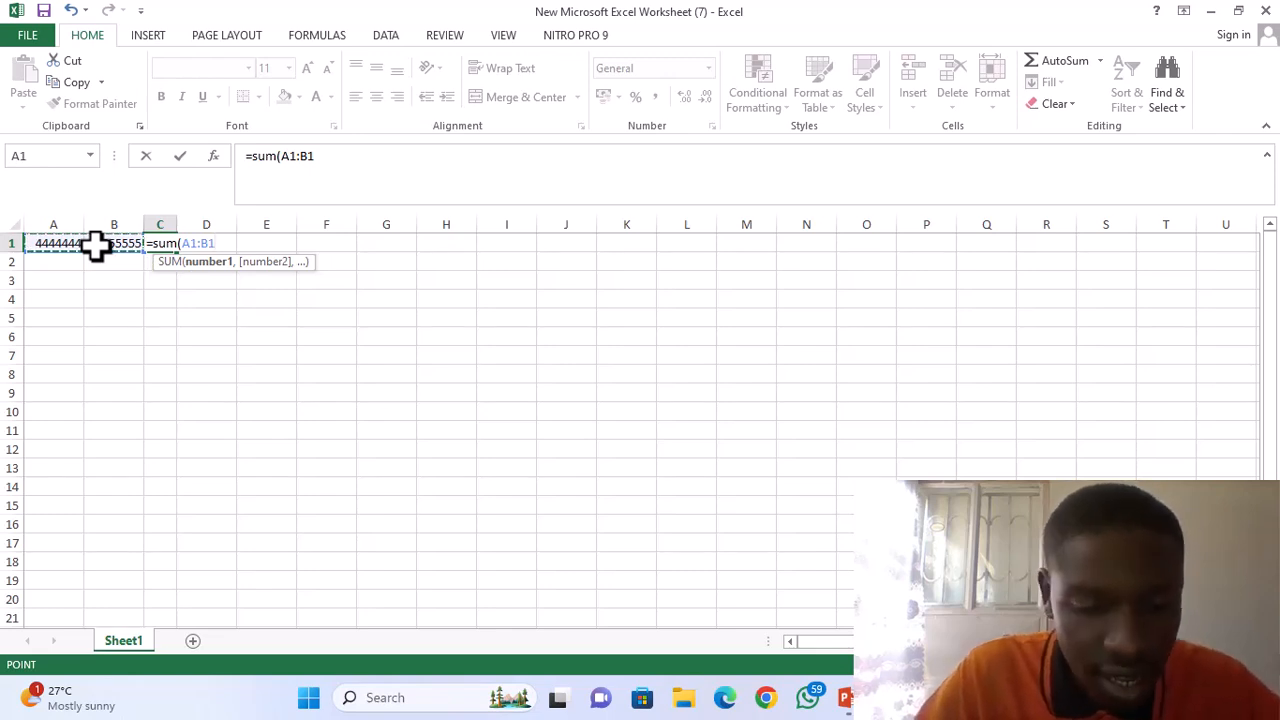
pyautogui.write(')')
pyautogui.press('Return')
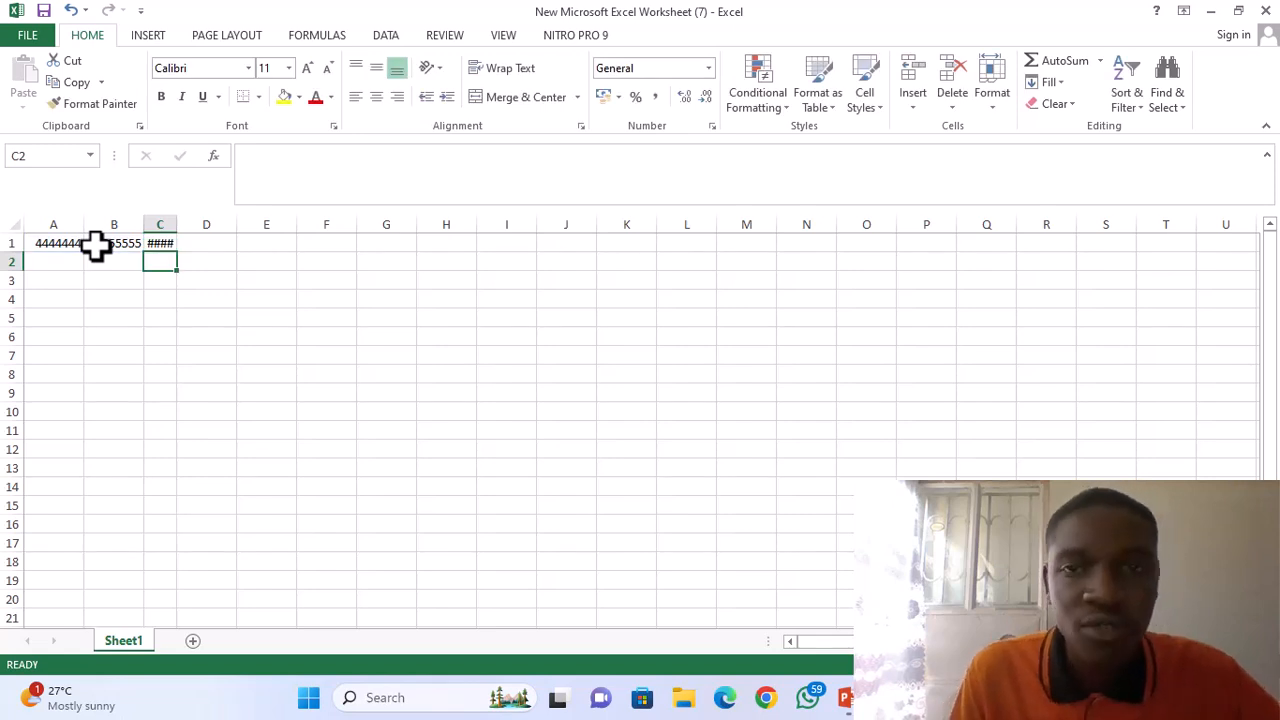
# Widen column C enough to show the full sum in cell C1.
pyautogui.click(151, 244)
pyautogui.moveTo(151, 244)
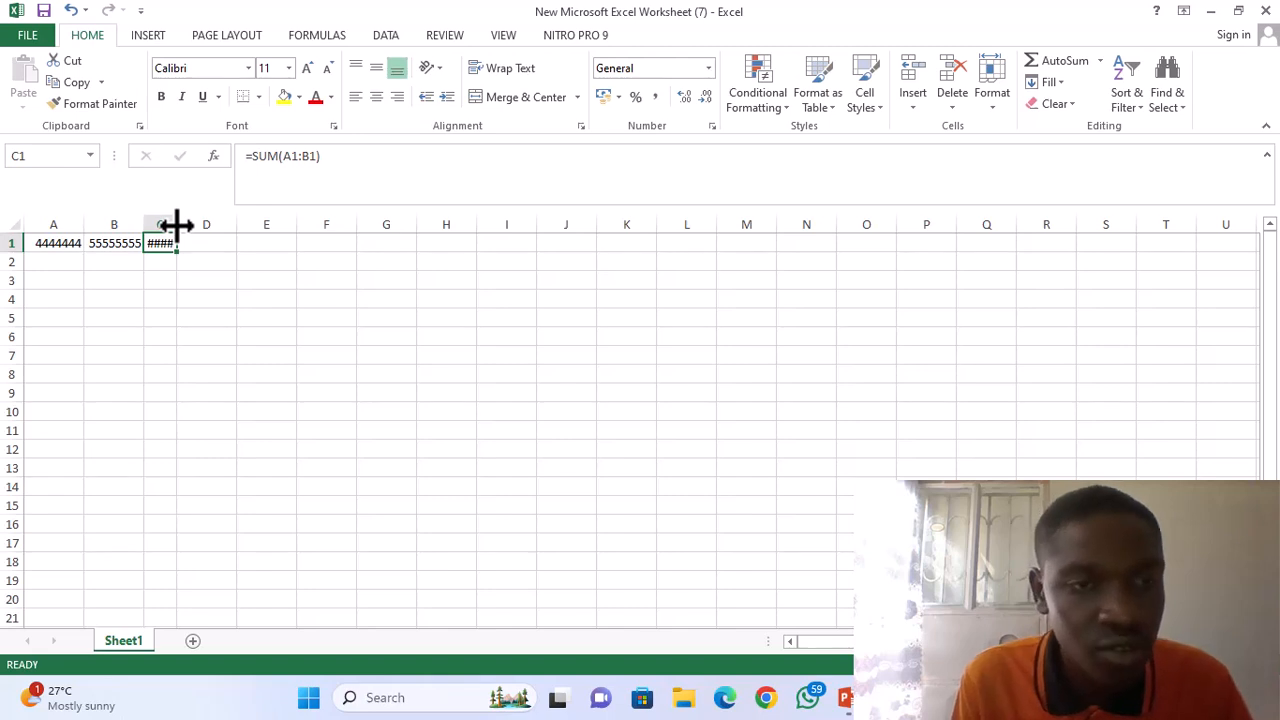
pyautogui.moveTo(176, 226); pyautogui.dragTo(222, 227)
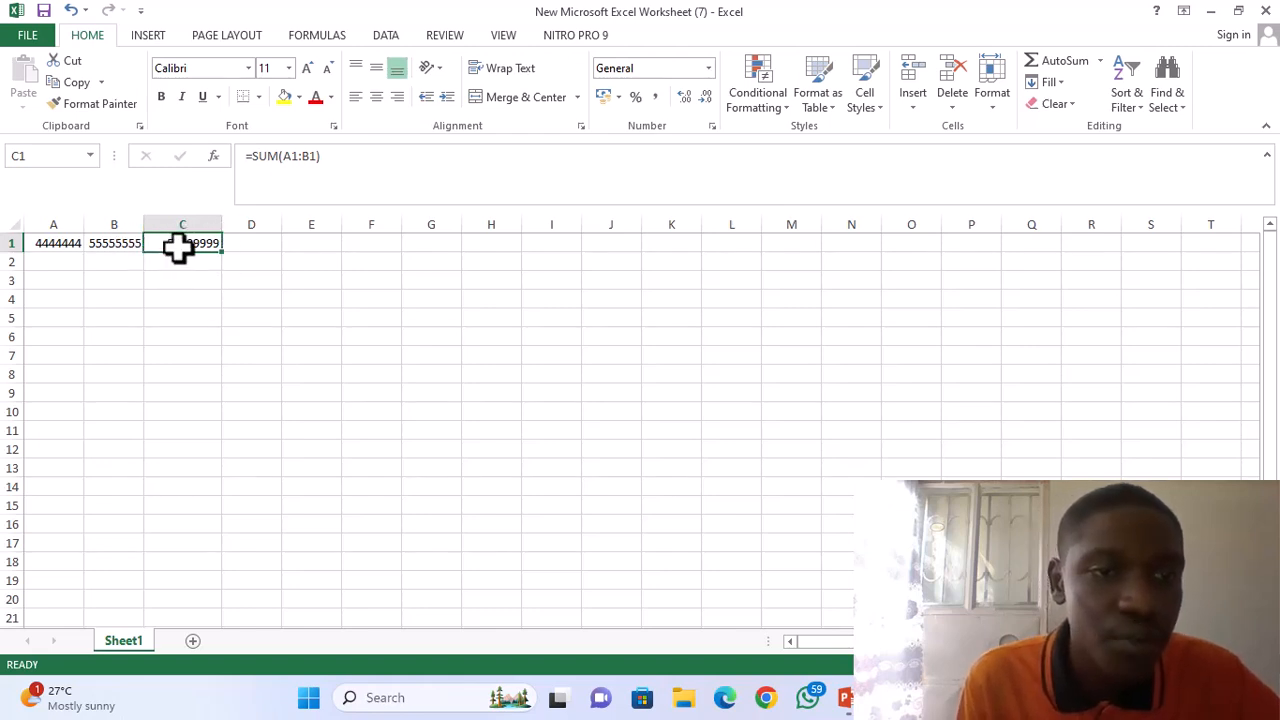
# Clear the sum formula from cell C1 and the number from cell B1.
pyautogui.press('BackSpace')
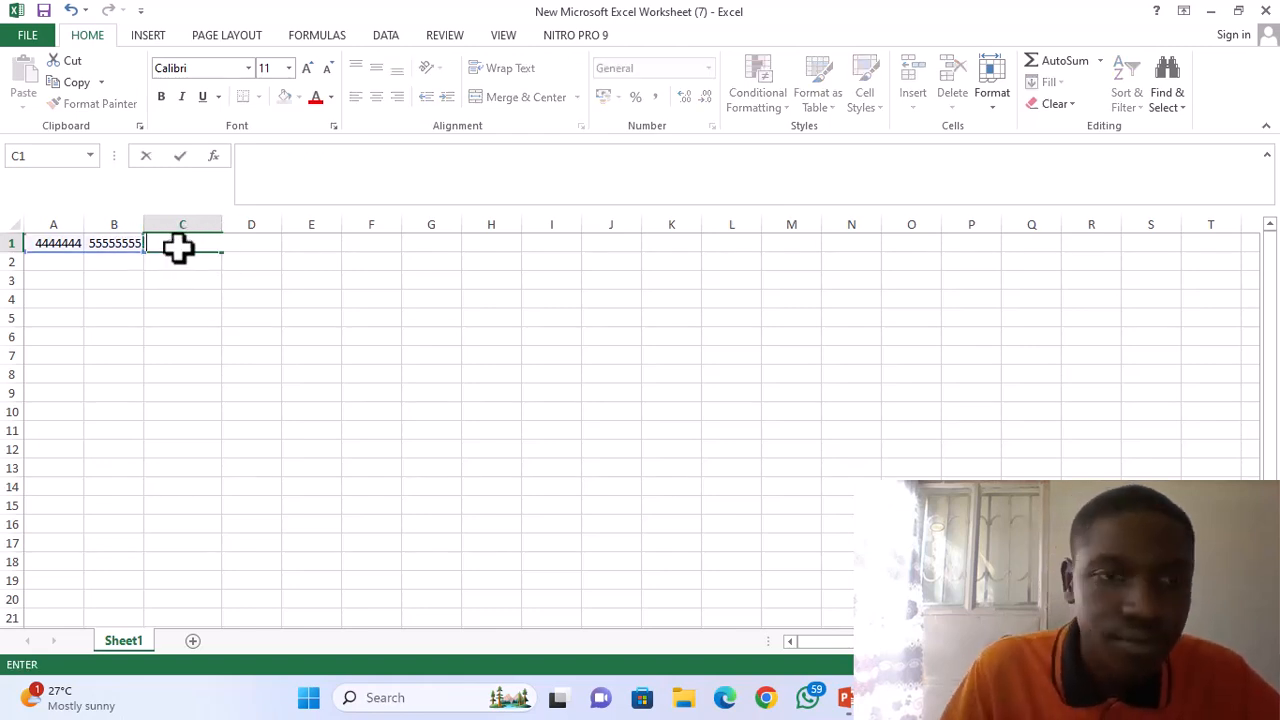
pyautogui.click(114, 243)
pyautogui.press('BackSpace')
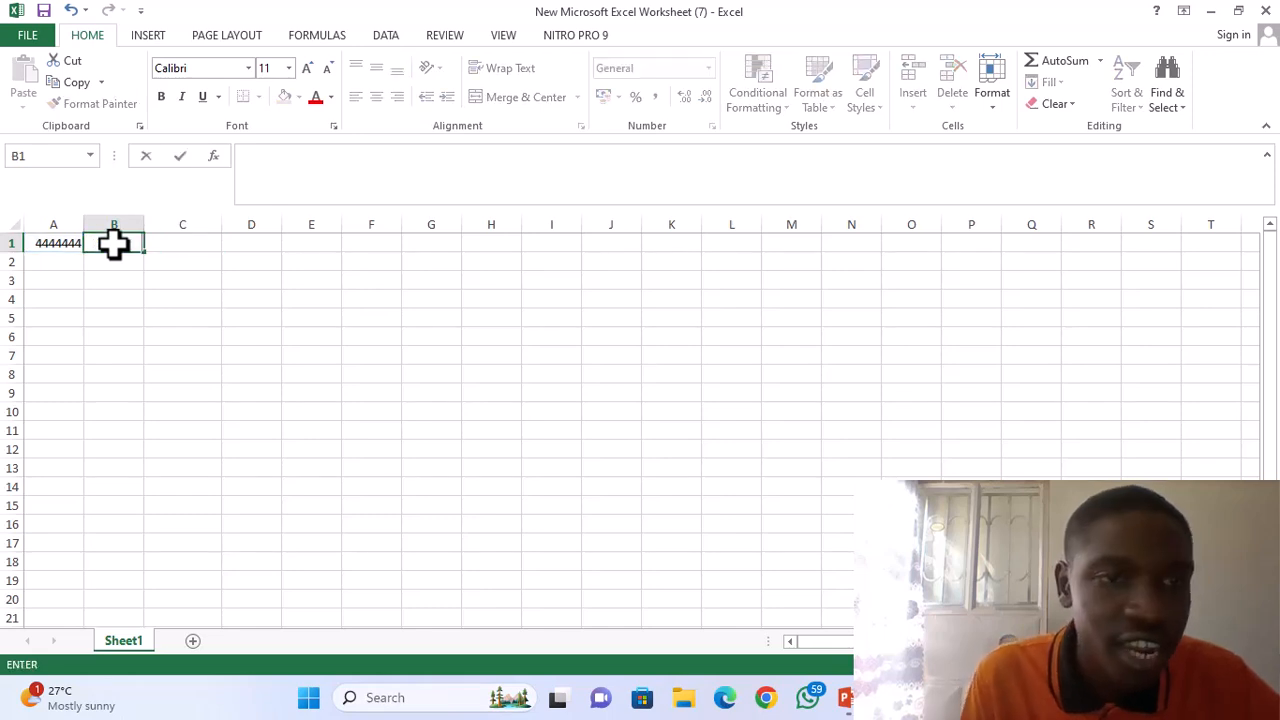
# Replace the number in cell A1 with 56 and enter 0 in cell B1.
pyautogui.click(42, 243)
pyautogui.press('BackSpace')
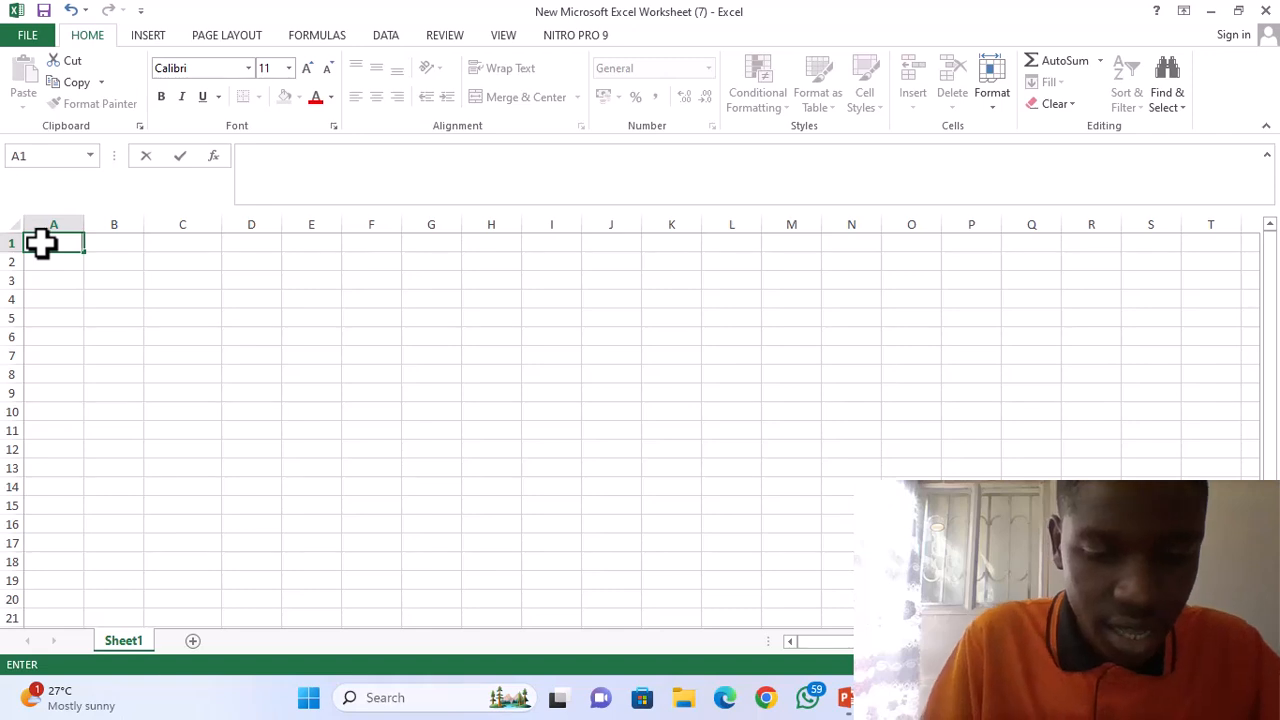
pyautogui.write('56')
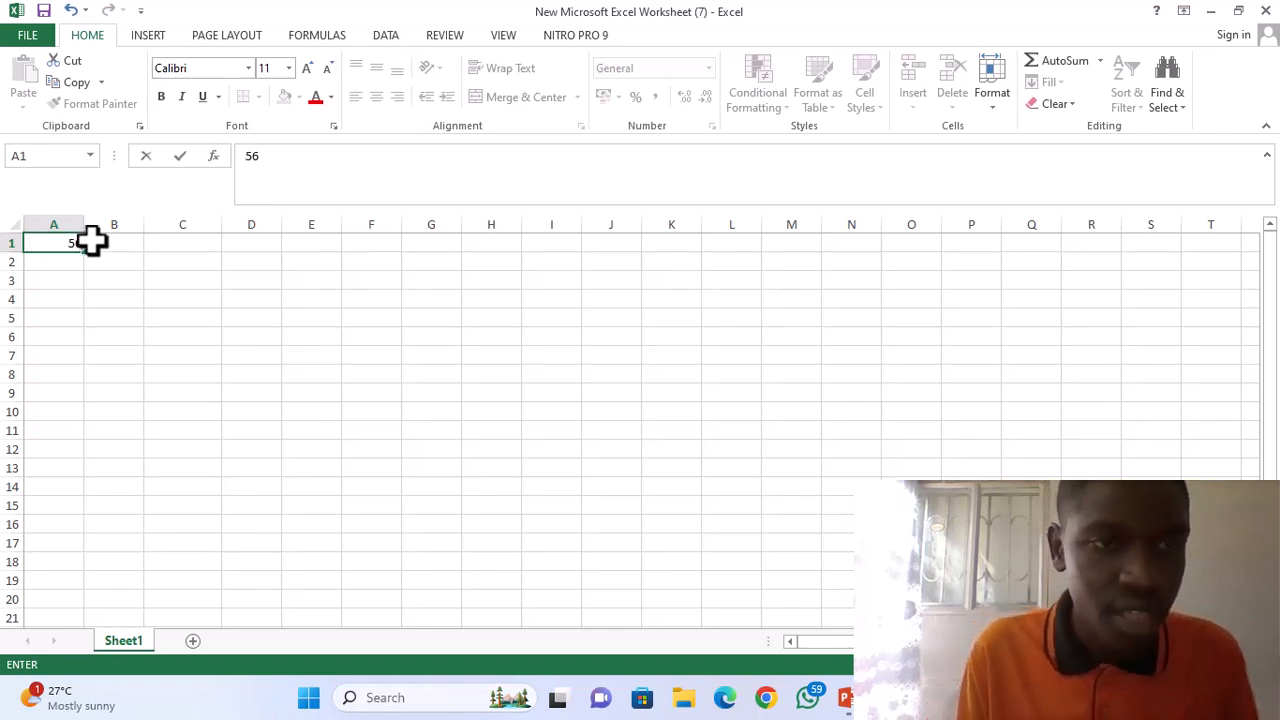
pyautogui.click(99, 243)
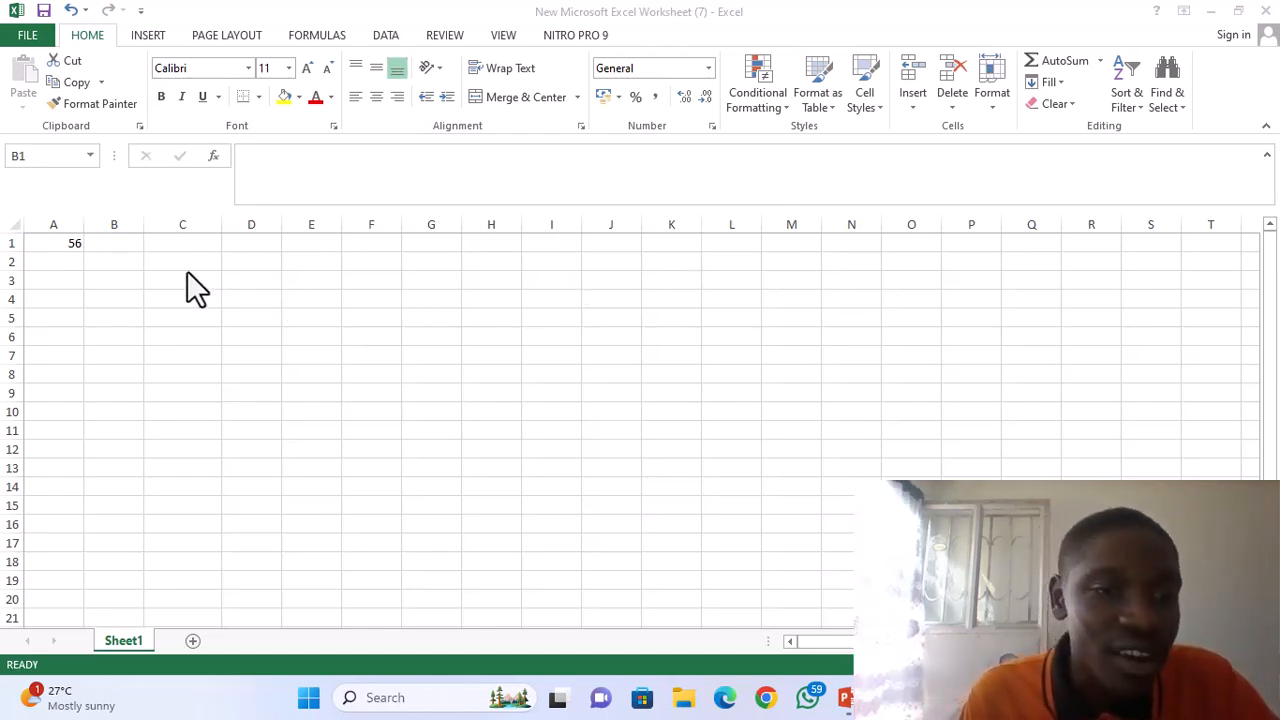
pyautogui.click(107, 240)
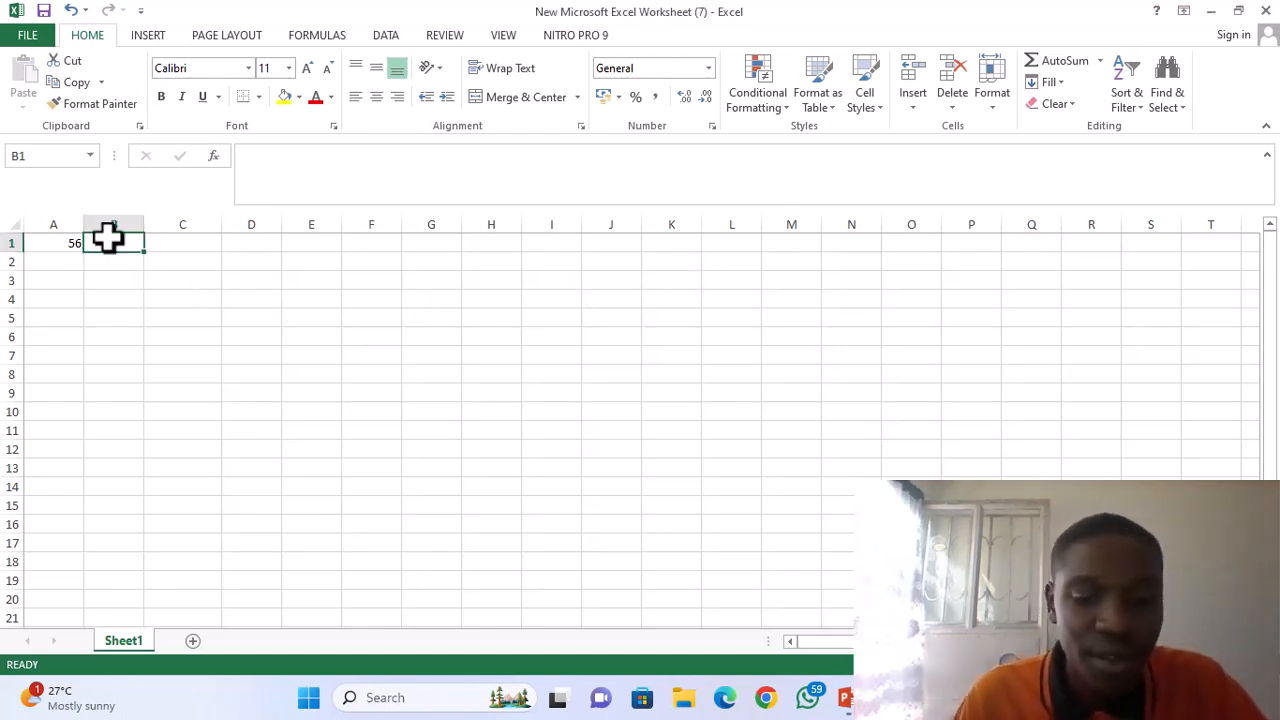
pyautogui.write('0')
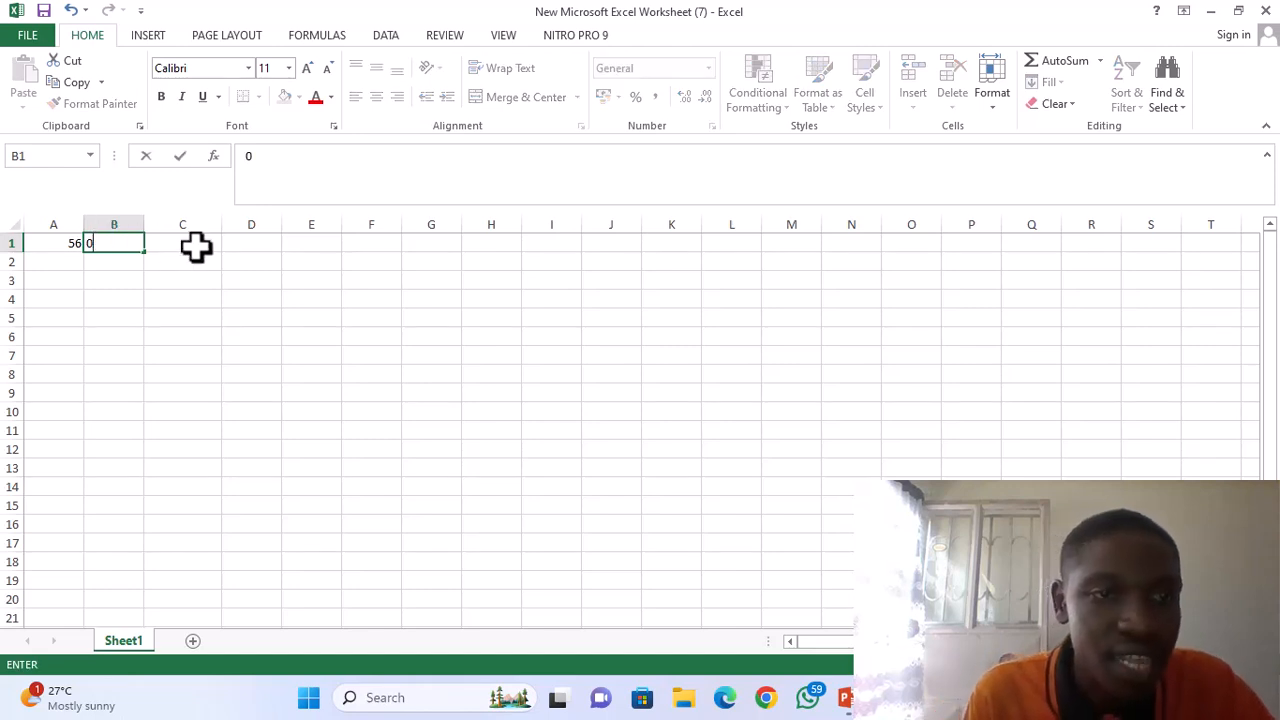
# Enter the formula =A1/B1 in cell C1 to divide the first number by zero.
pyautogui.click(181, 248)
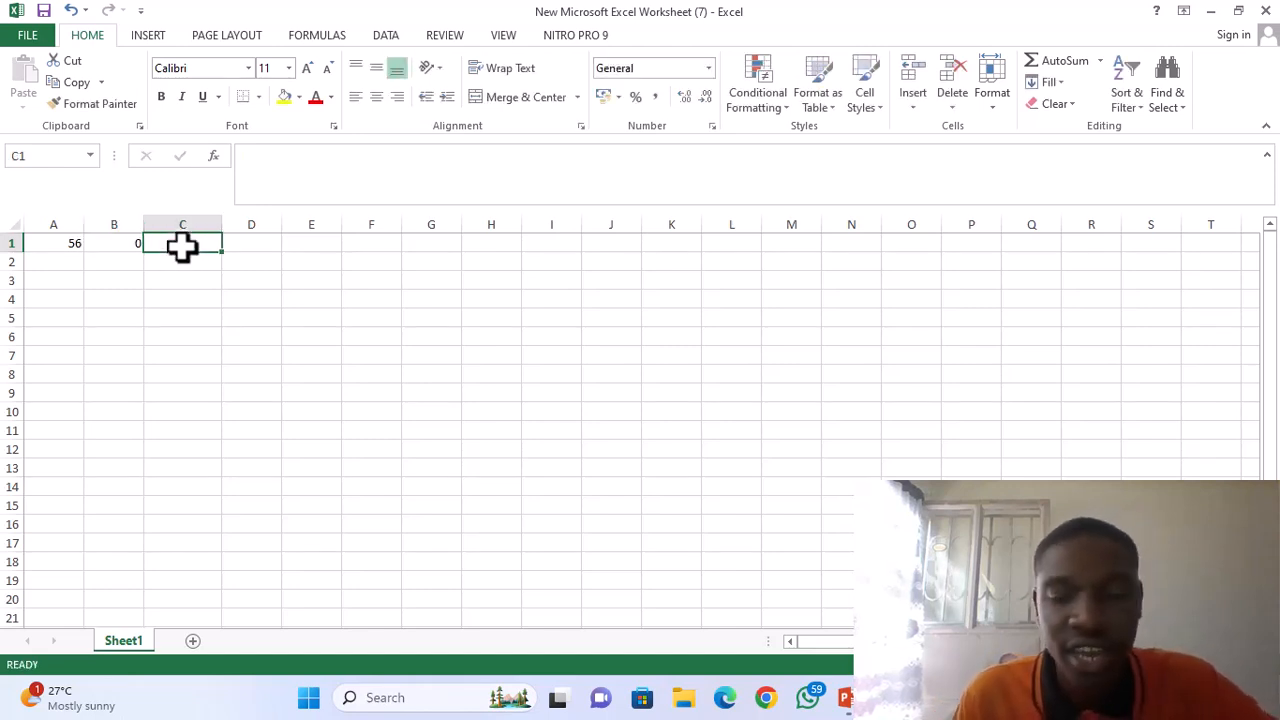
pyautogui.write('=')
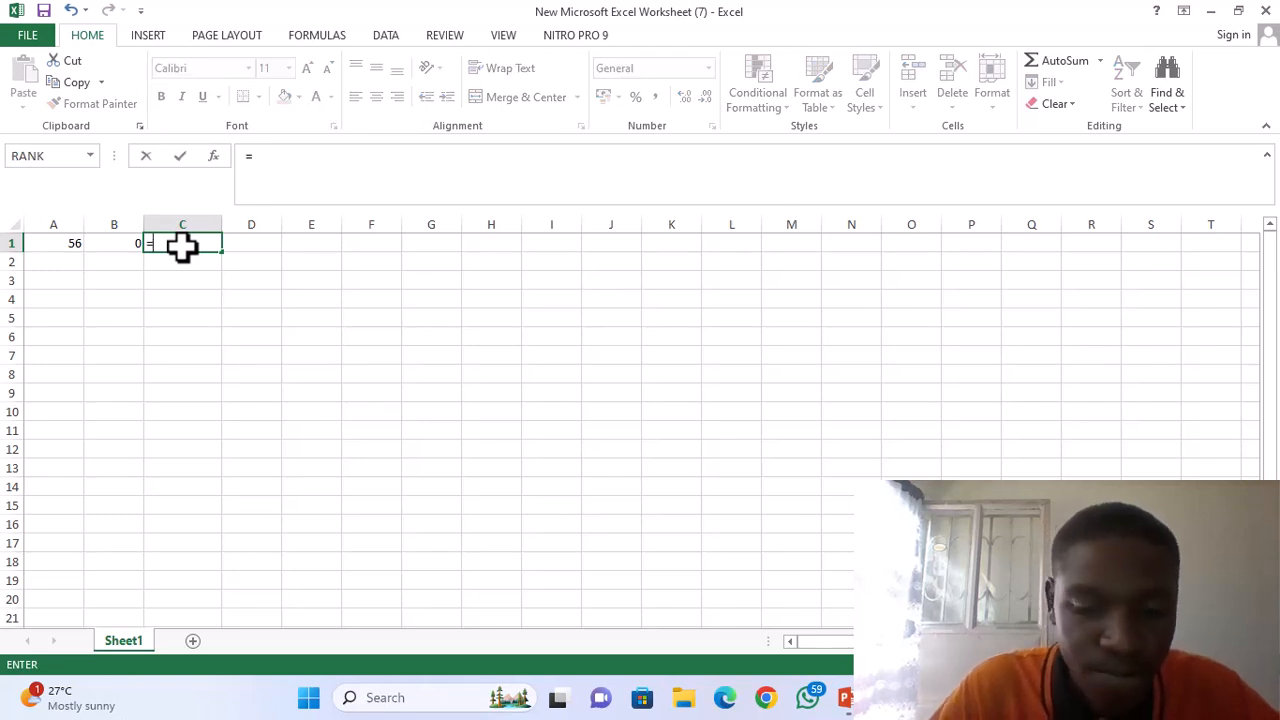
pyautogui.click(54, 244)
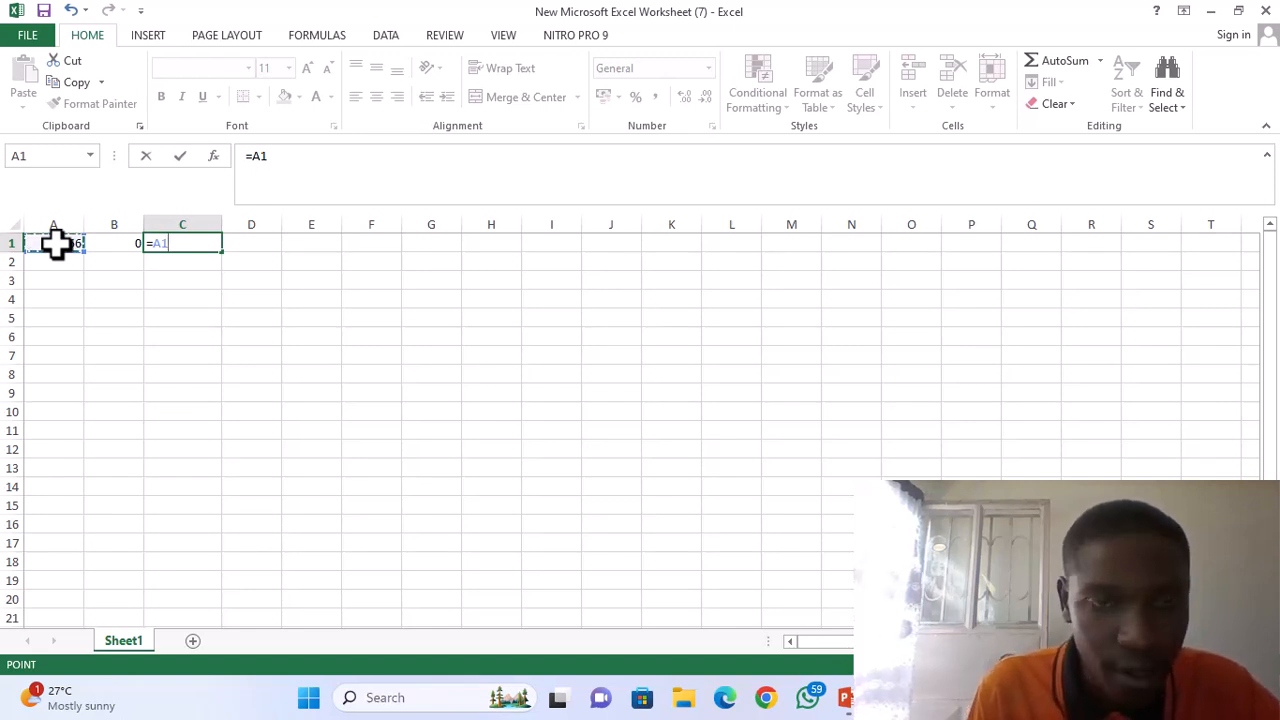
pyautogui.write('/')
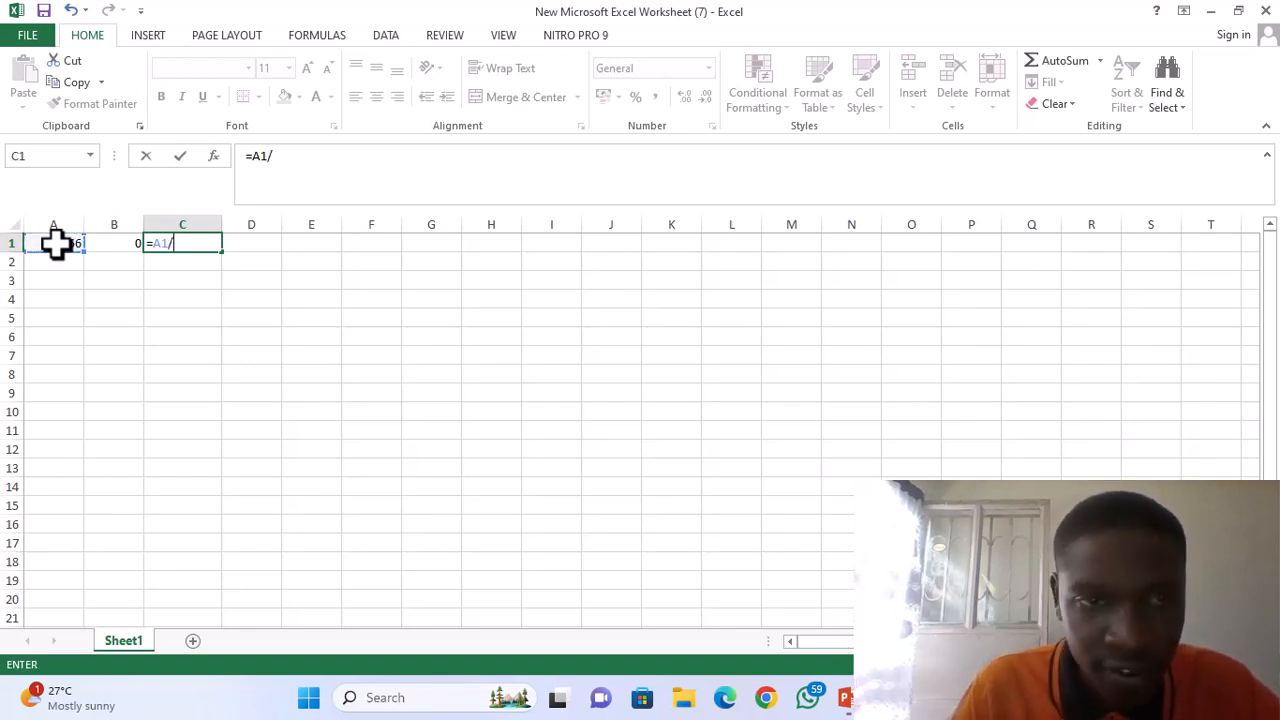
pyautogui.click(113, 241)
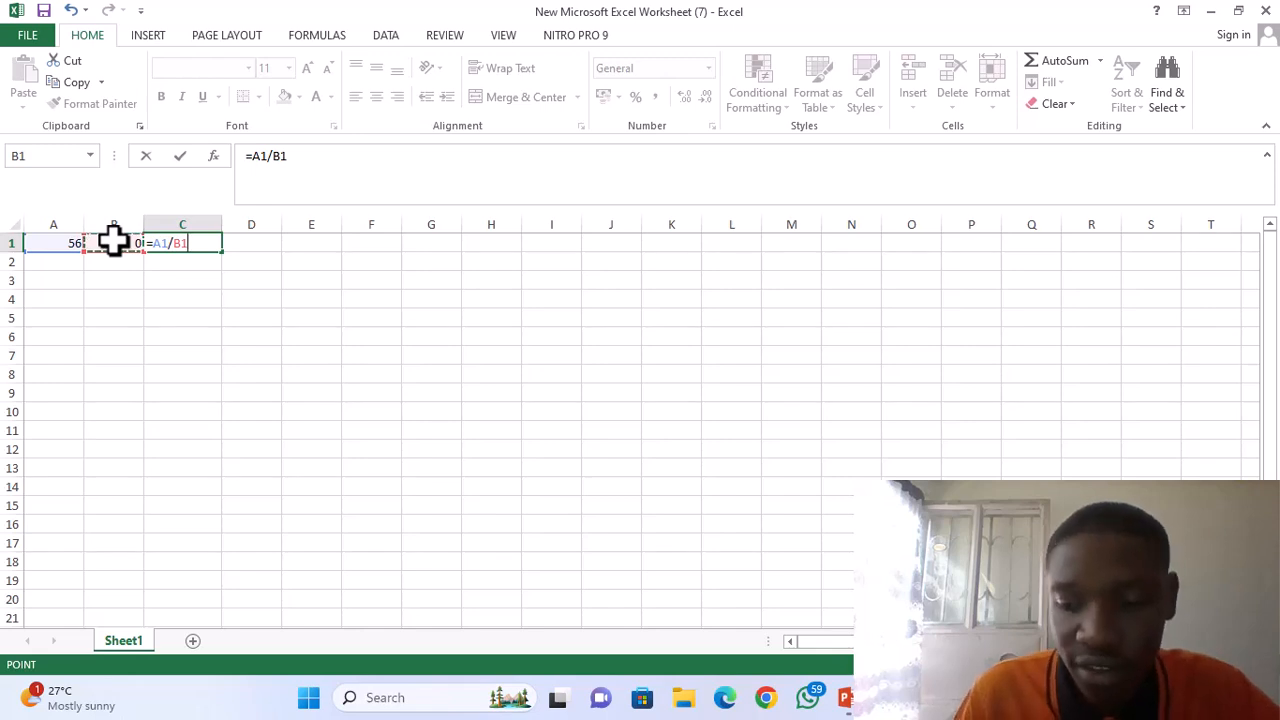
pyautogui.press('Return')
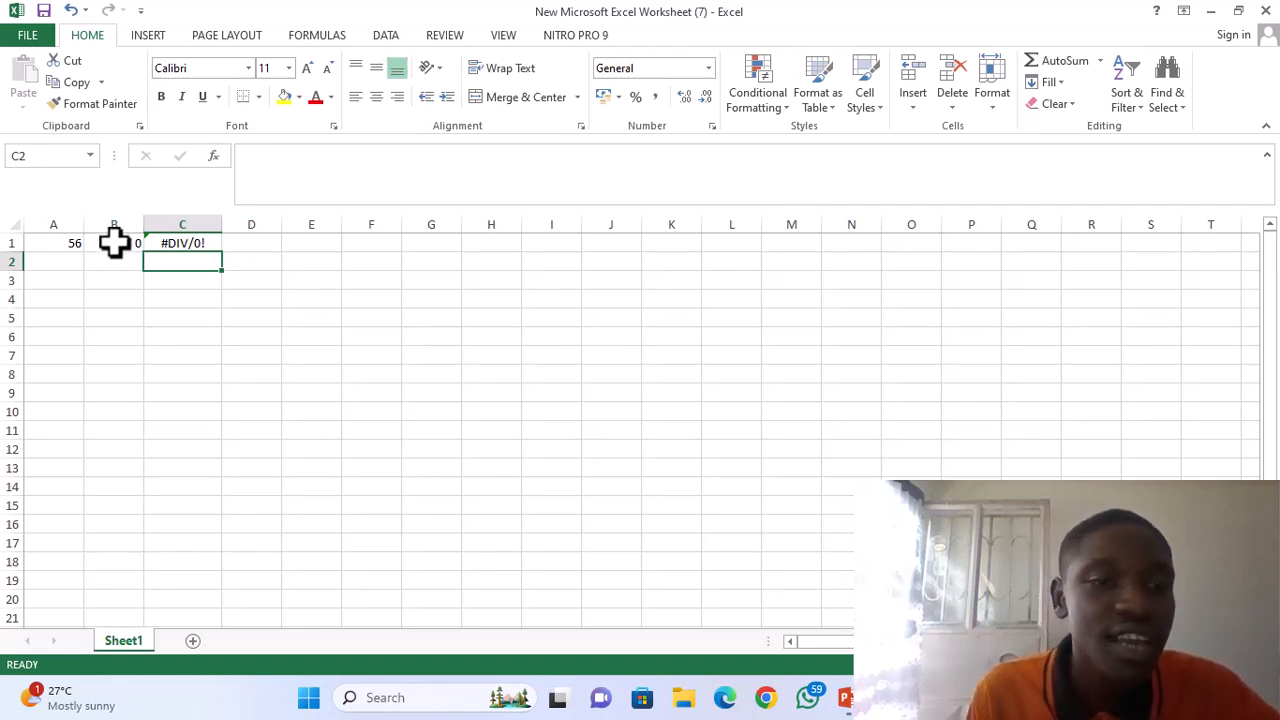
# Clear the division formula from cell C1 and replace the zero in cell B1 with 7.
pyautogui.click(168, 243)
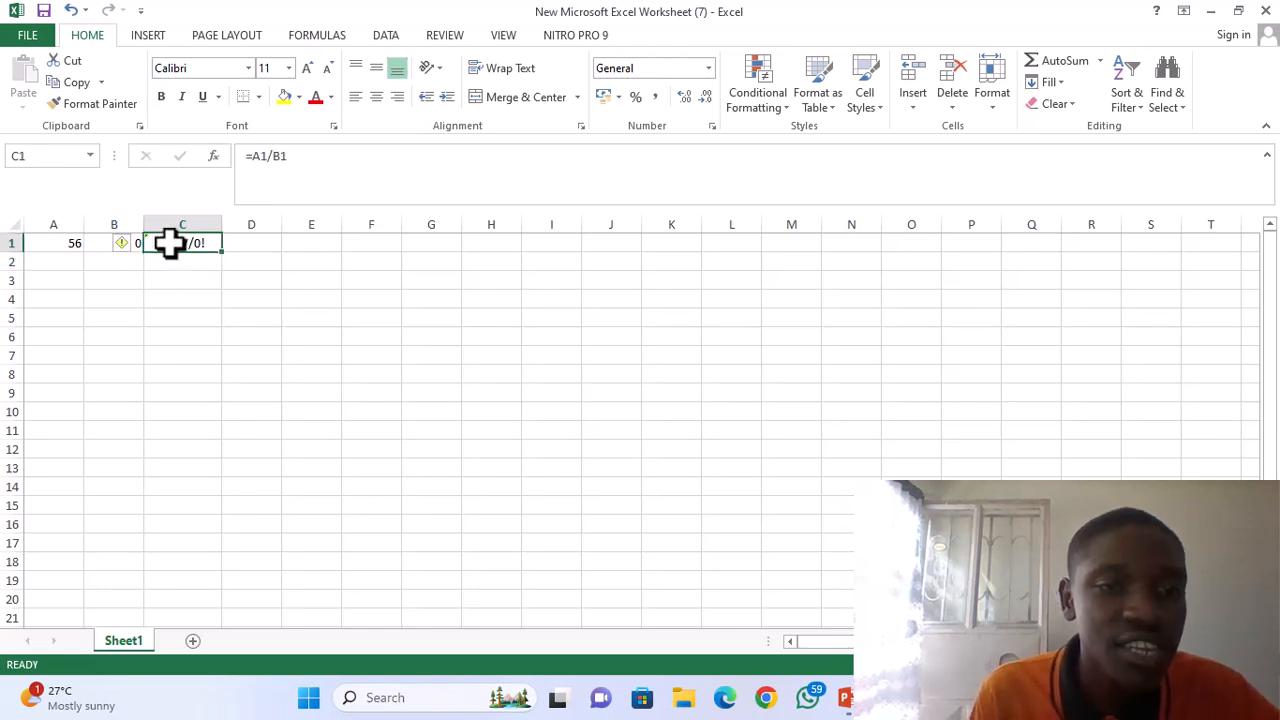
pyautogui.press('BackSpace')
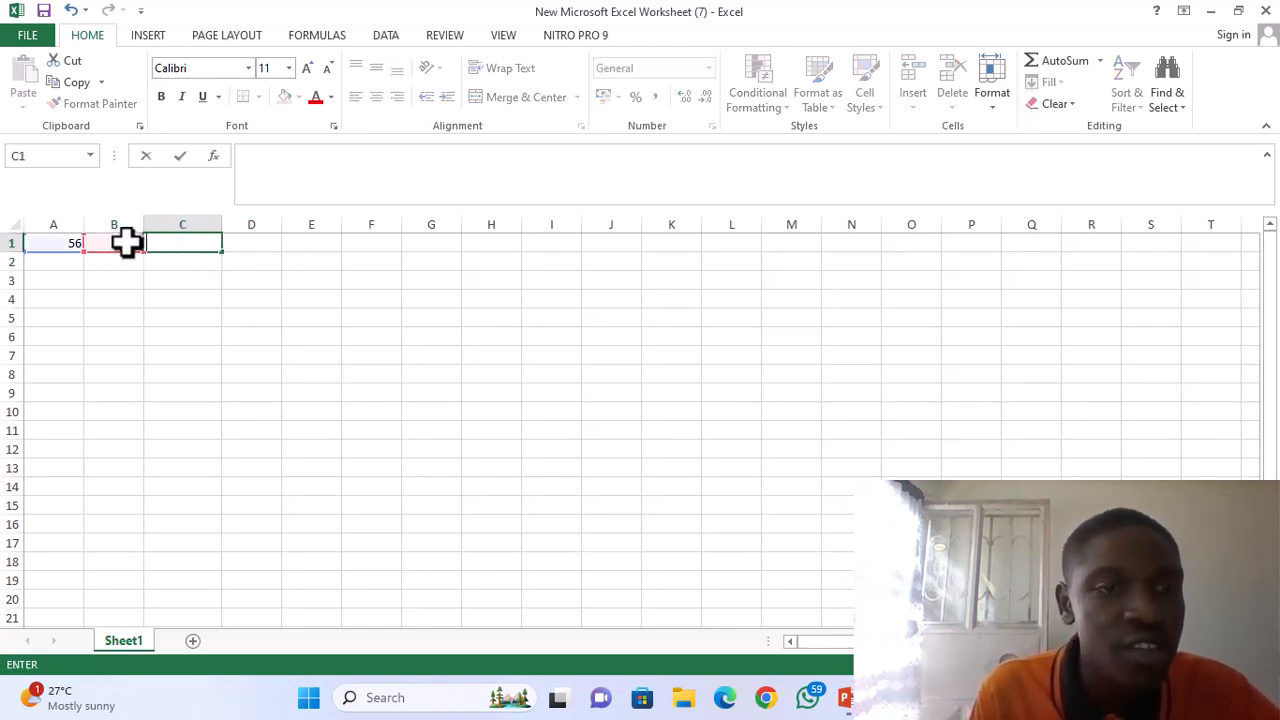
pyautogui.click(126, 243)
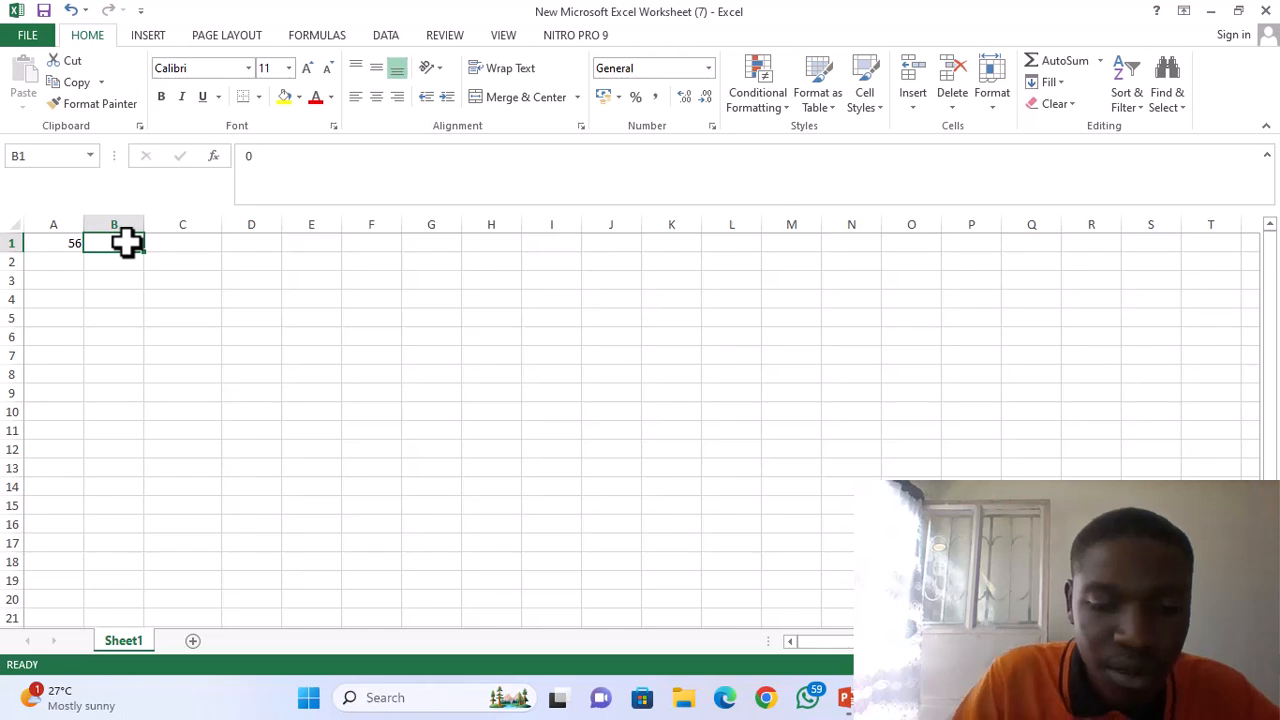
pyautogui.write('7')
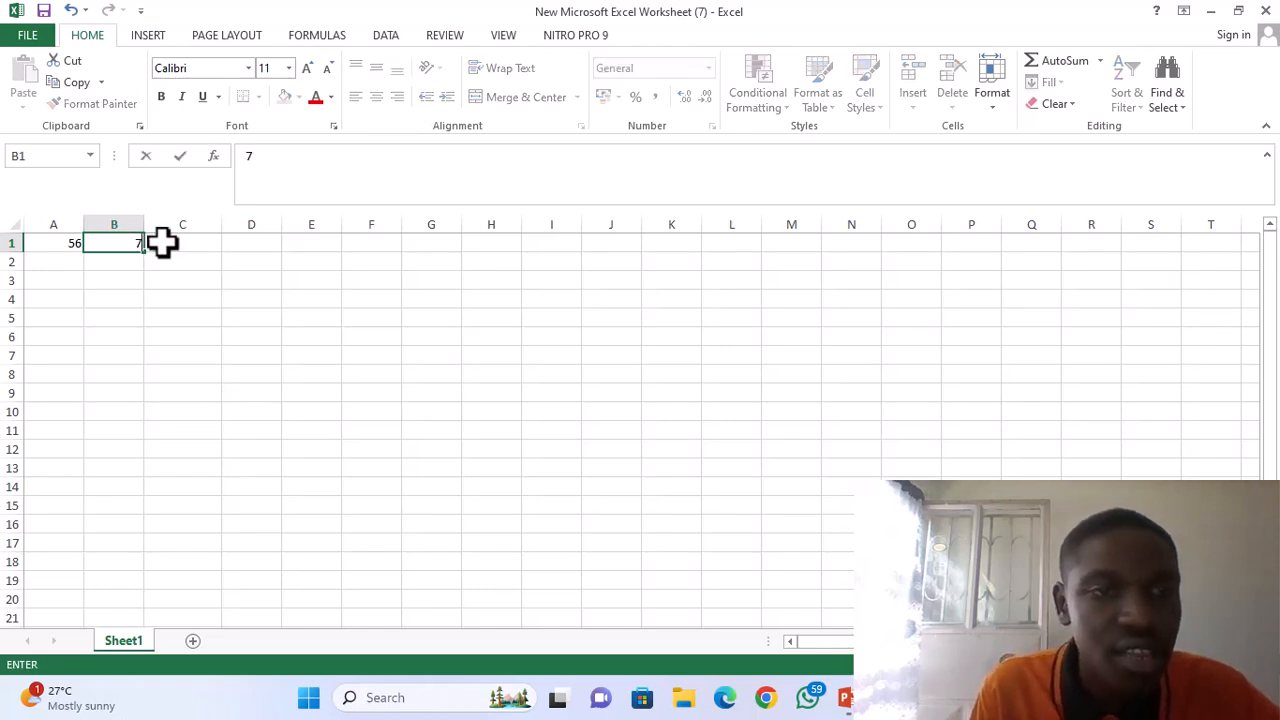
# Re-enter the formula =A1/B1 in cell C1 to divide 56 by 7.
pyautogui.click(160, 243)
pyautogui.write('=')
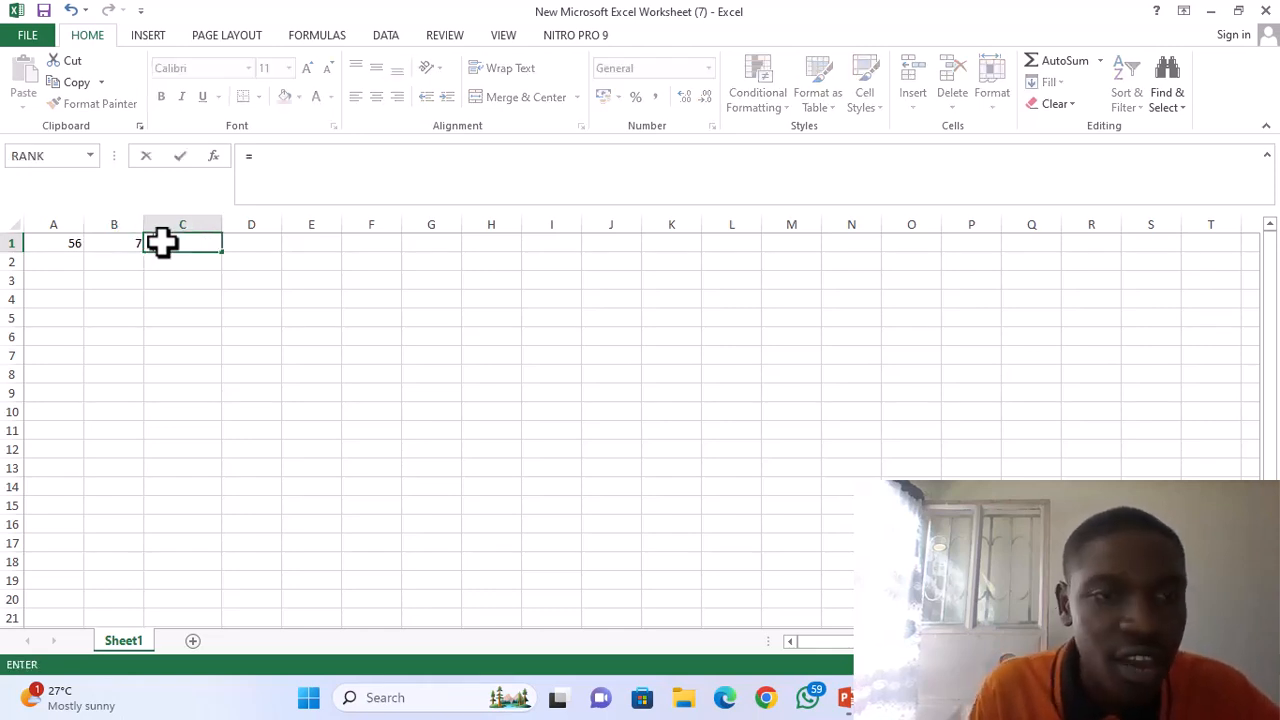
pyautogui.click(57, 247)
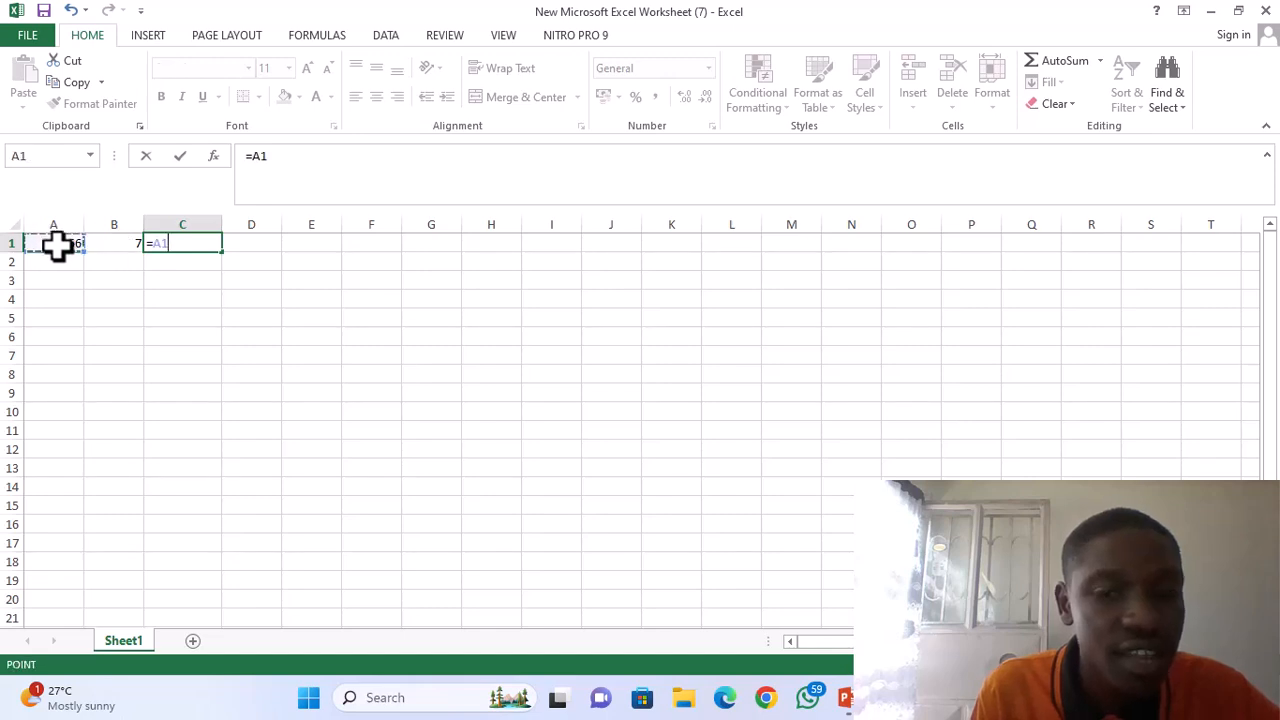
pyautogui.write('/')
pyautogui.click(122, 243)
pyautogui.press('Return')
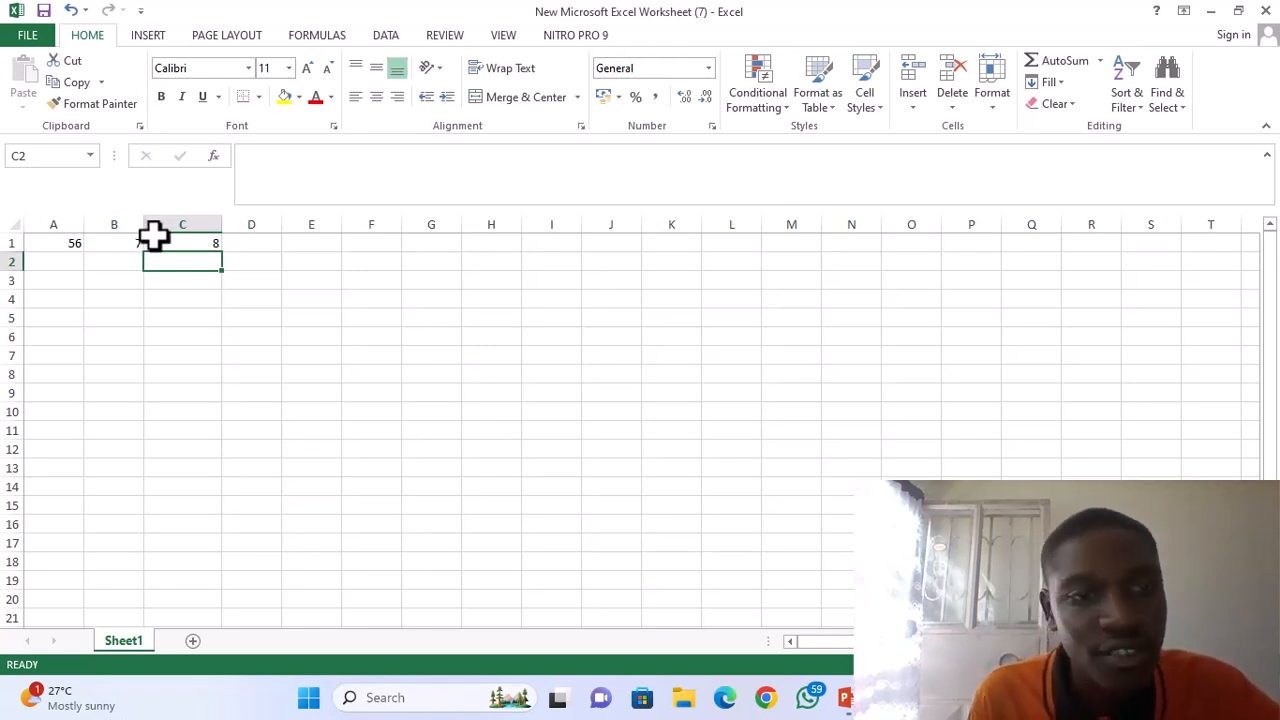
# Clear the division formula from cell C1 and the numbers from cells B1 and A1.
pyautogui.click(165, 248)
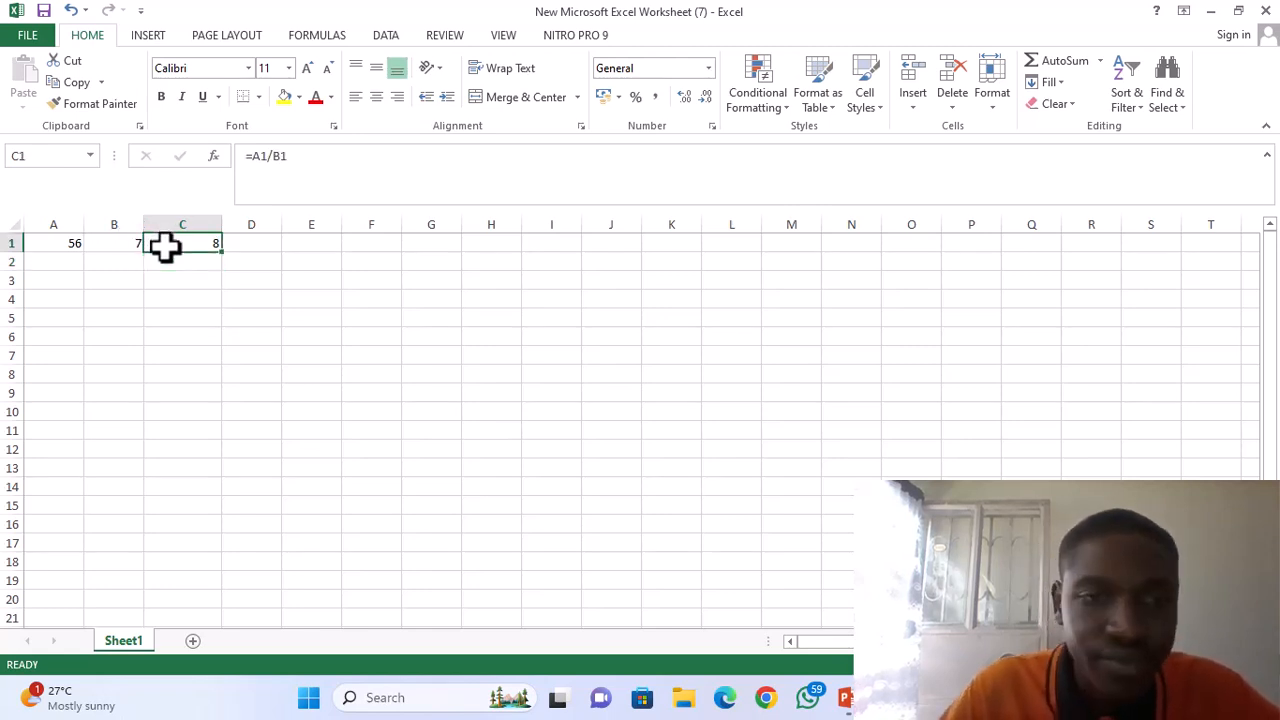
pyautogui.doubleClick(165, 248)
pyautogui.click(135, 245)
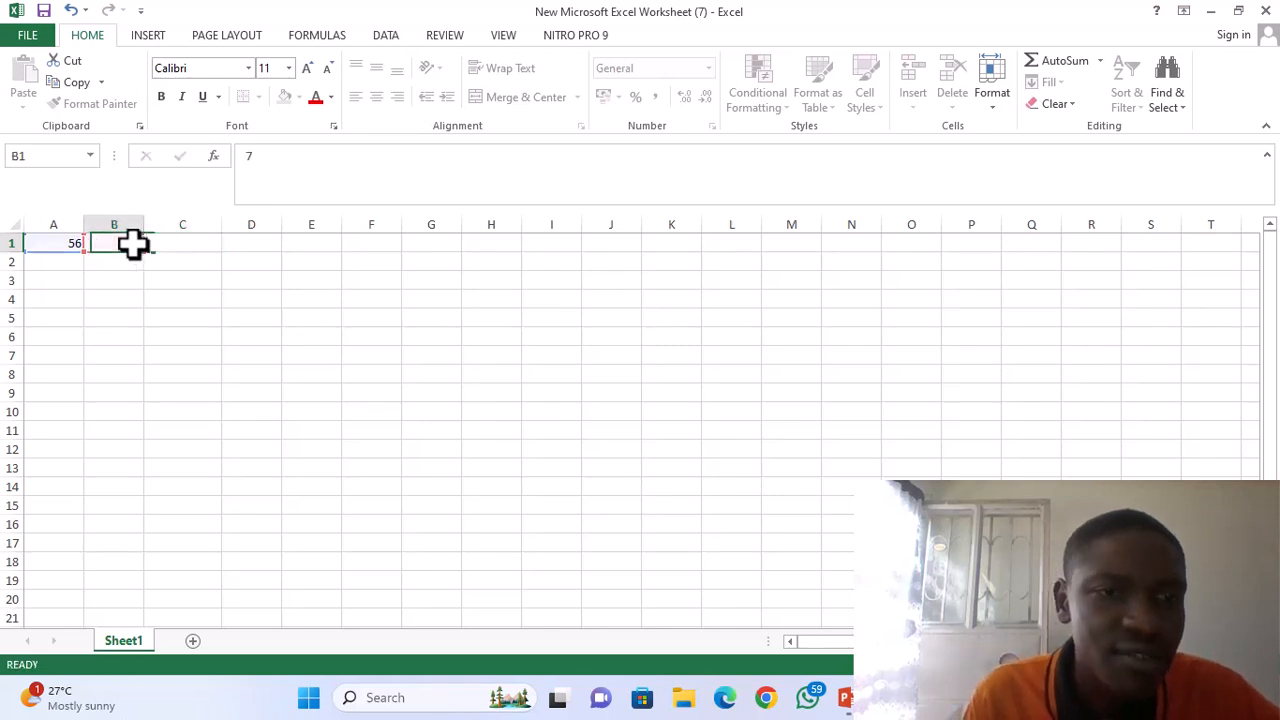
pyautogui.press('BackSpace')
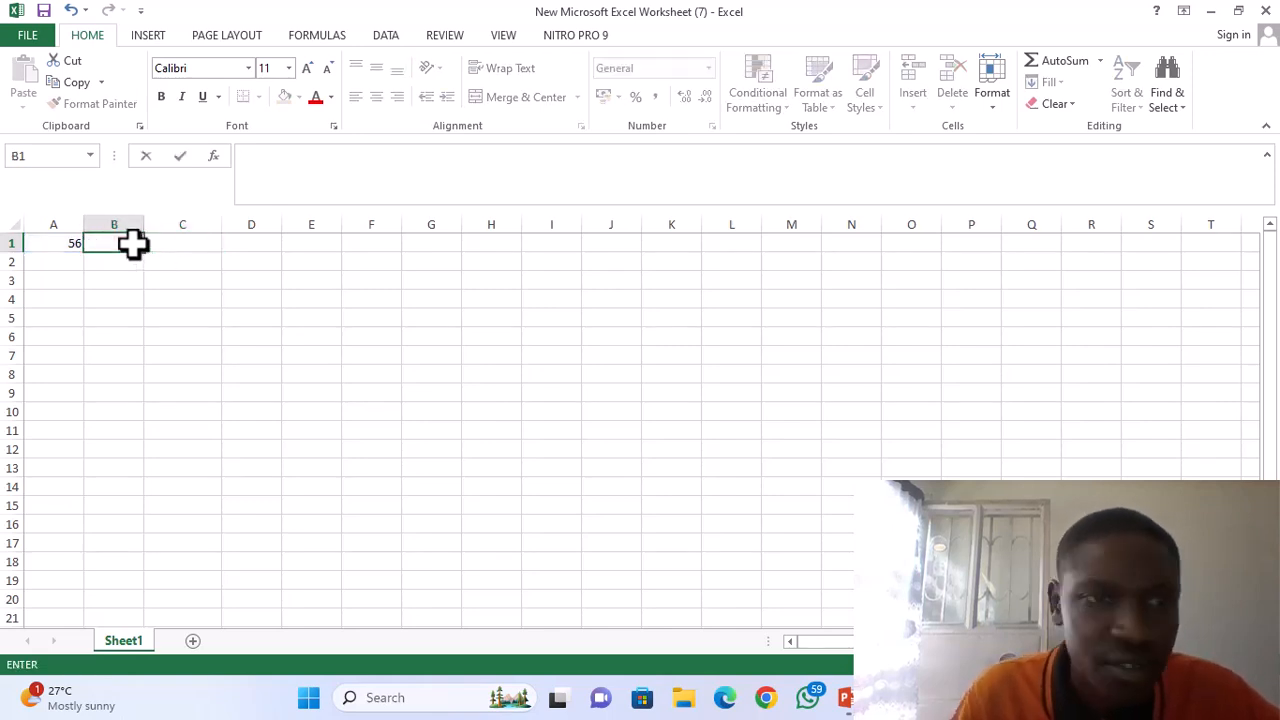
pyautogui.click(72, 245)
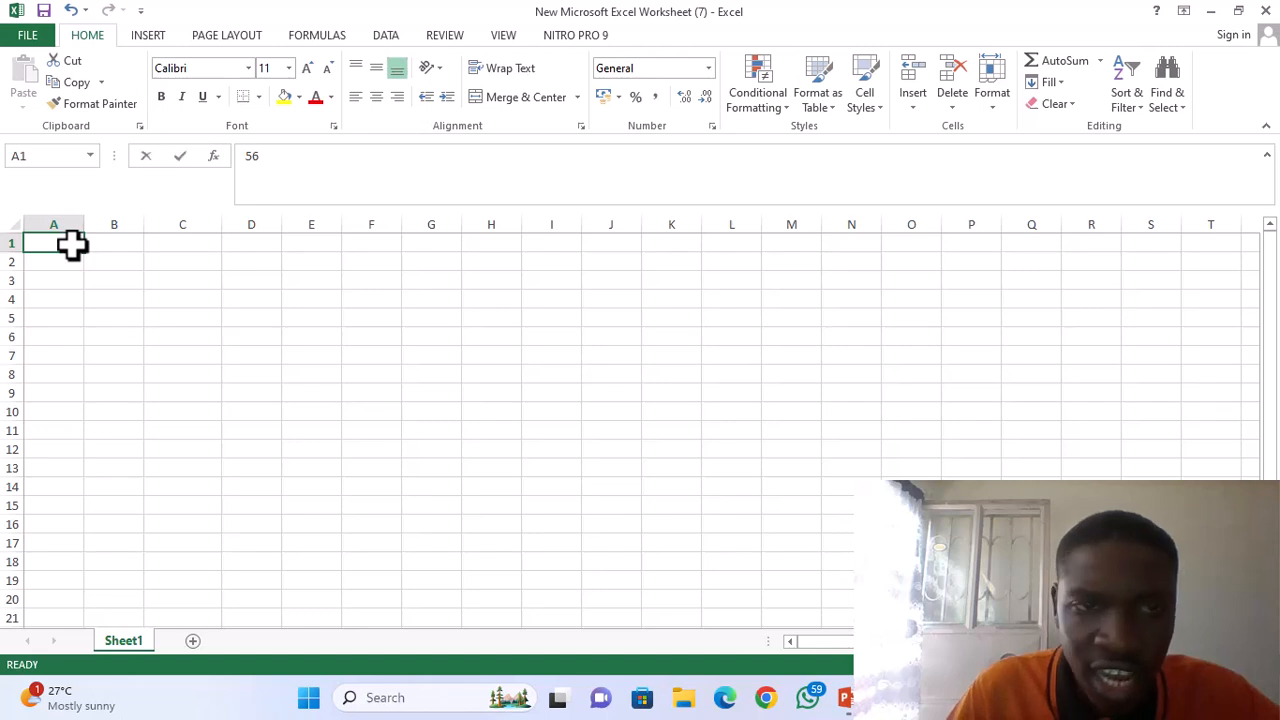
pyautogui.press('BackSpace')
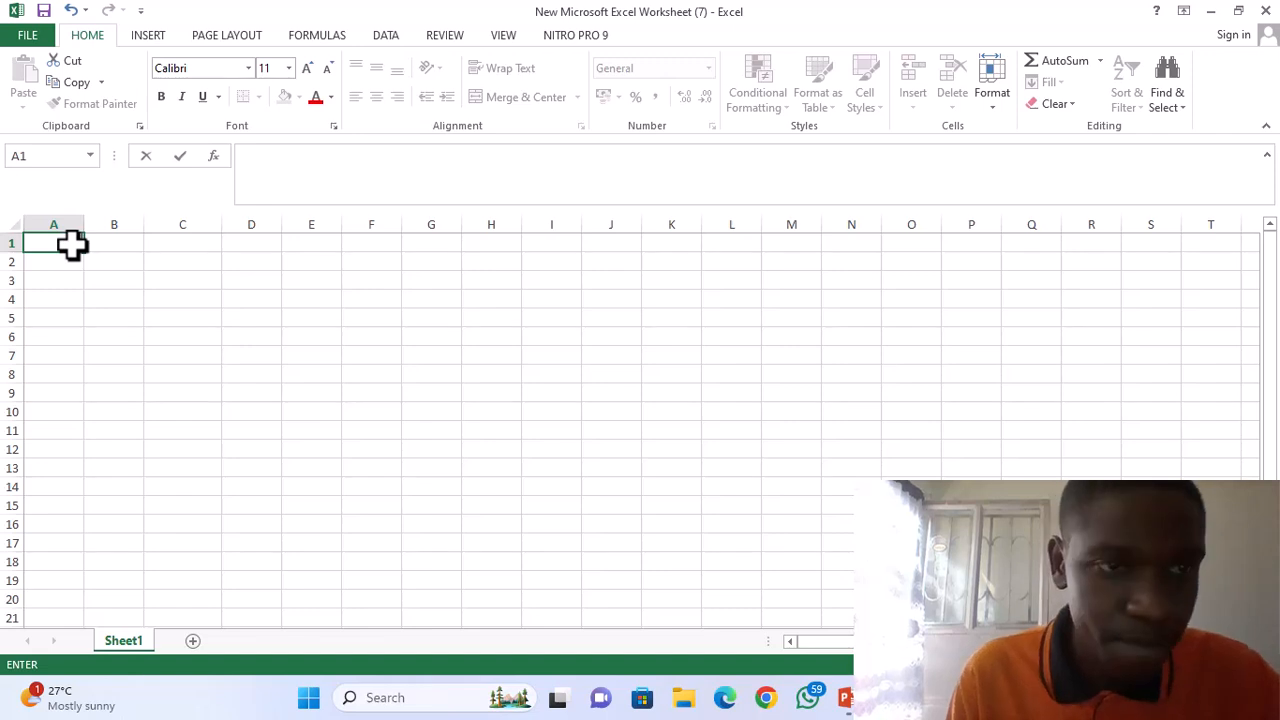
# Enter the column headings math in cell A1 and sci in cell B1.
pyautogui.write('math')
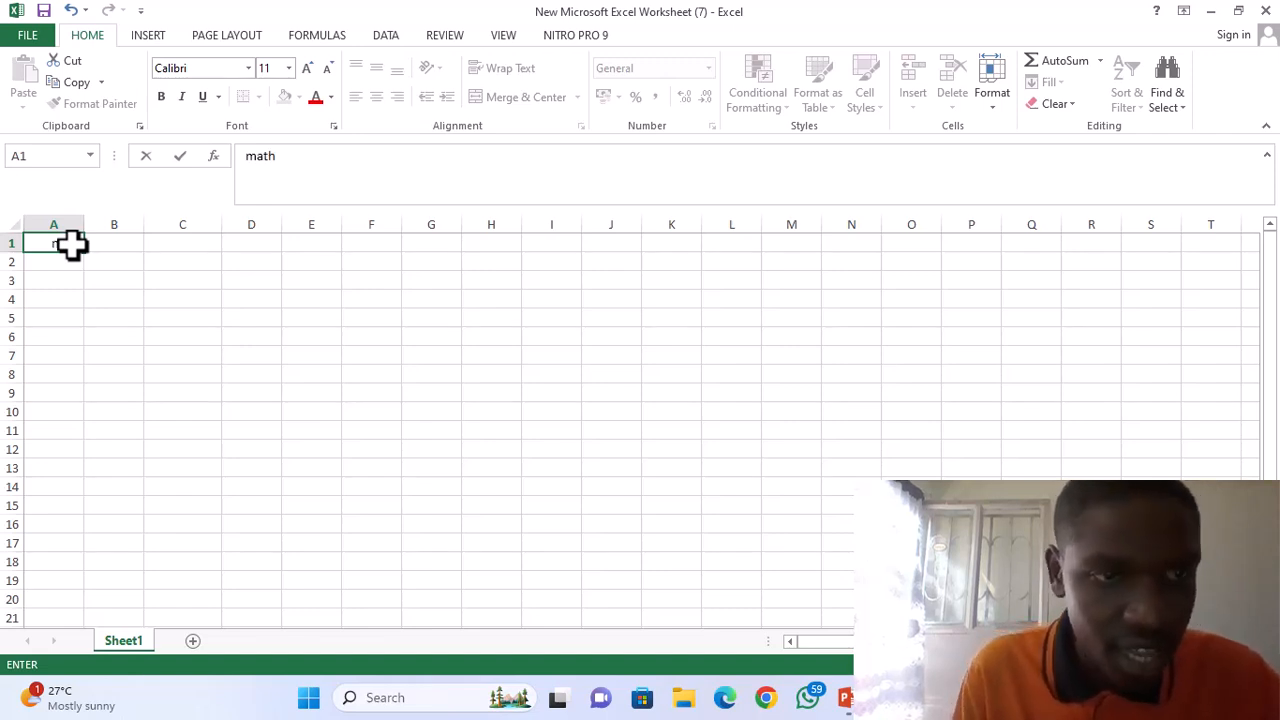
pyautogui.click(95, 245)
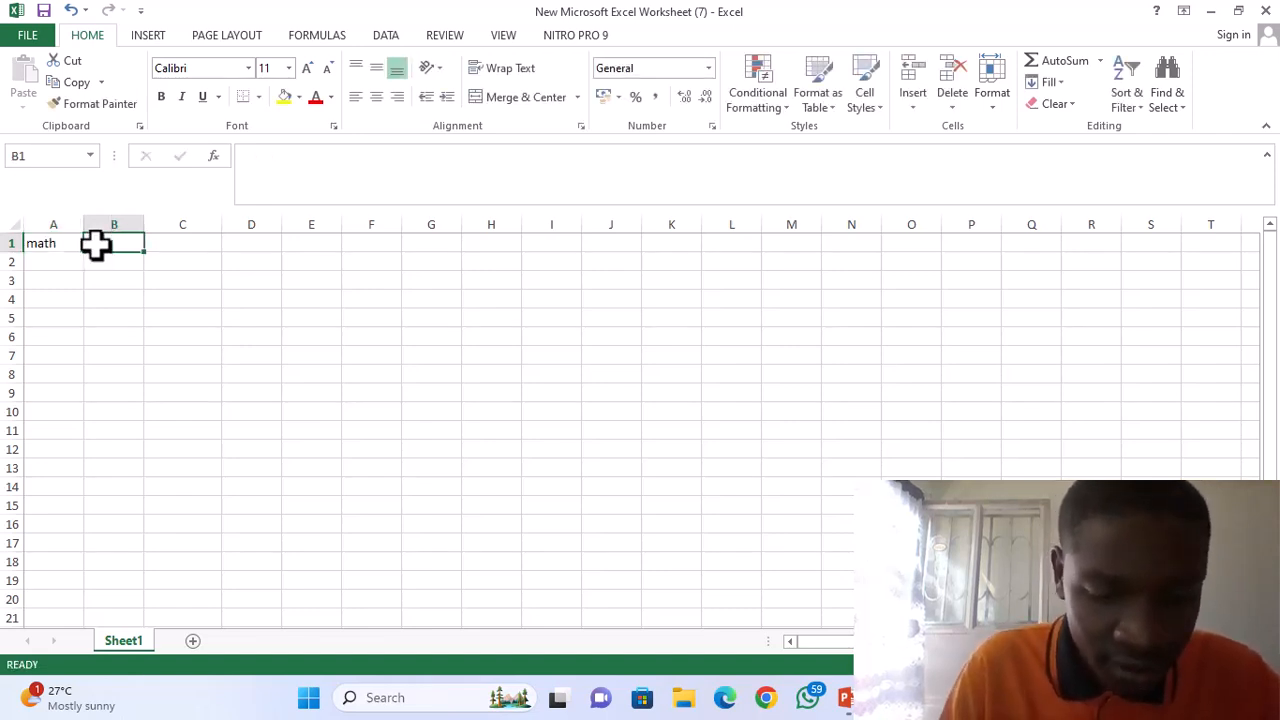
pyautogui.write('s')
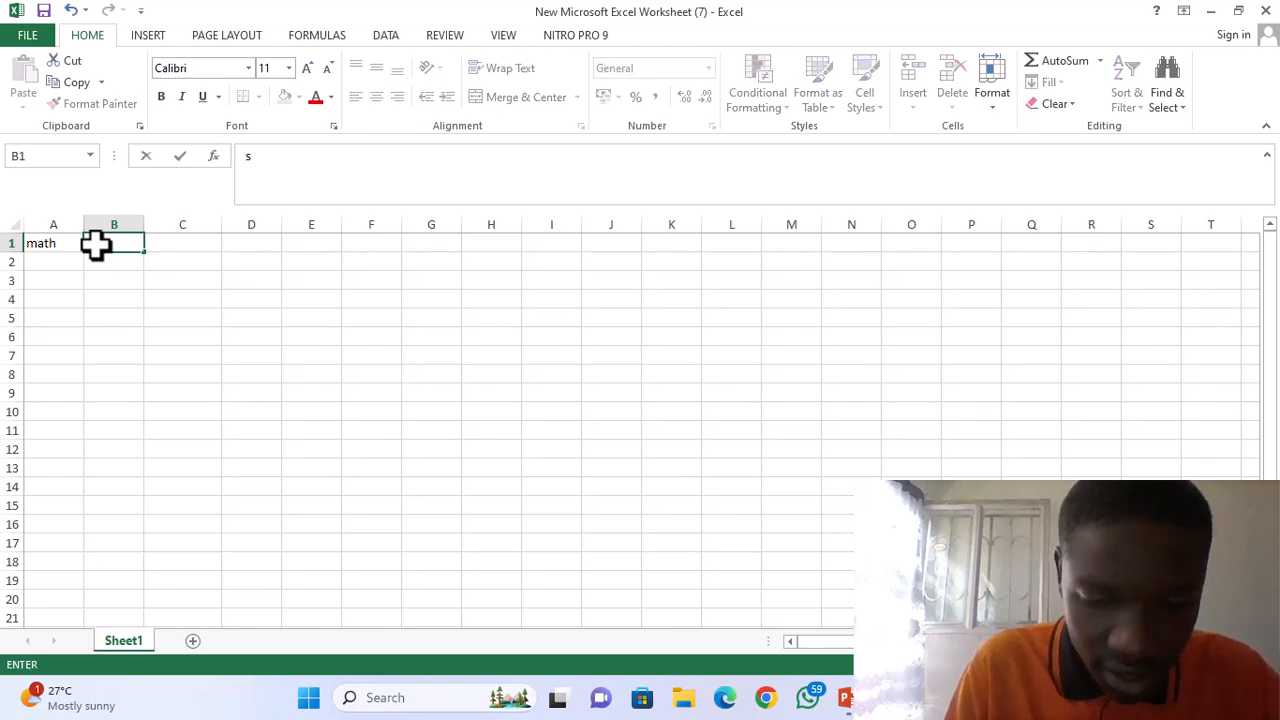
pyautogui.write('ci')
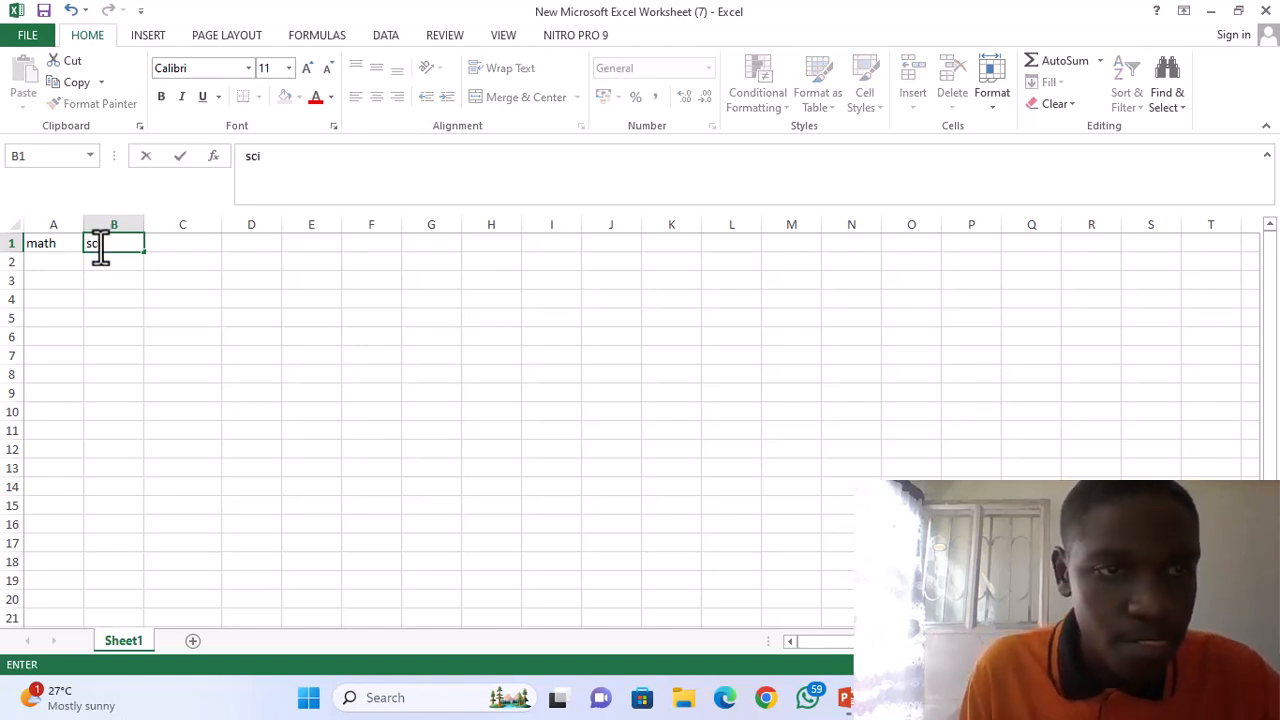
# Fill in the marks 45 and 89 in row 2 and 90 and 90 in row 3, and head column C total.
pyautogui.click(52, 262)
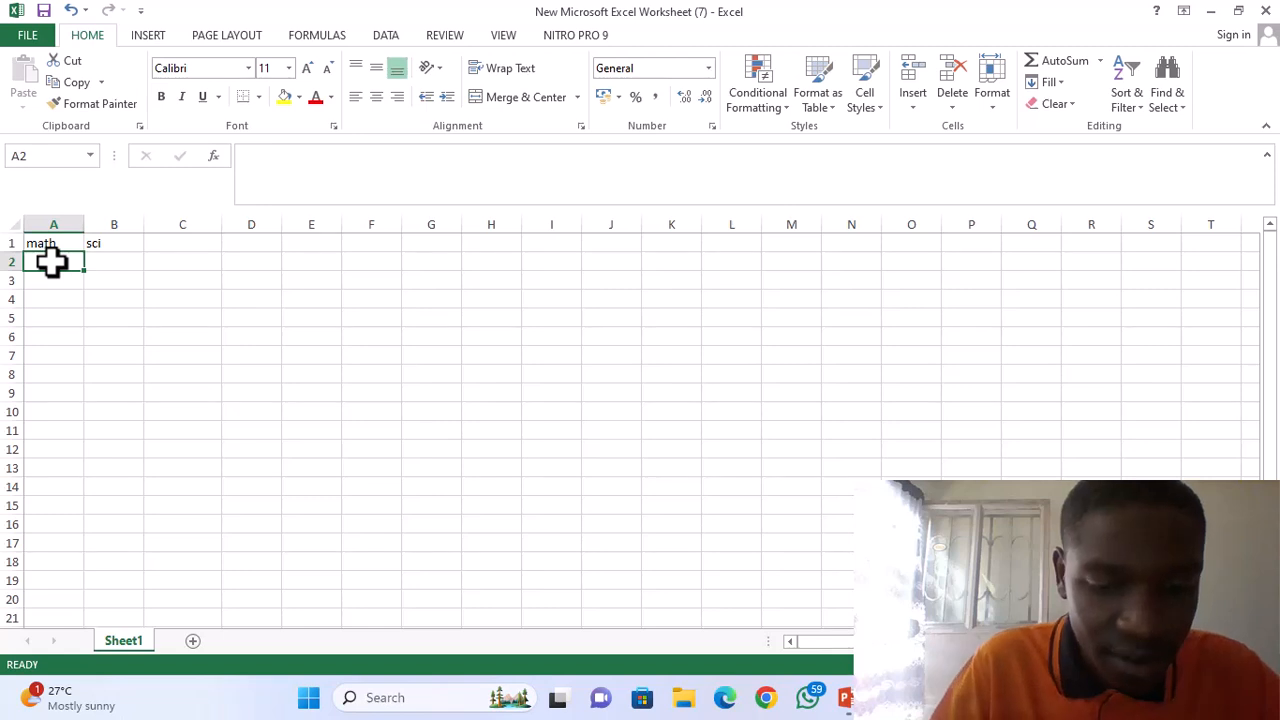
pyautogui.write('45')
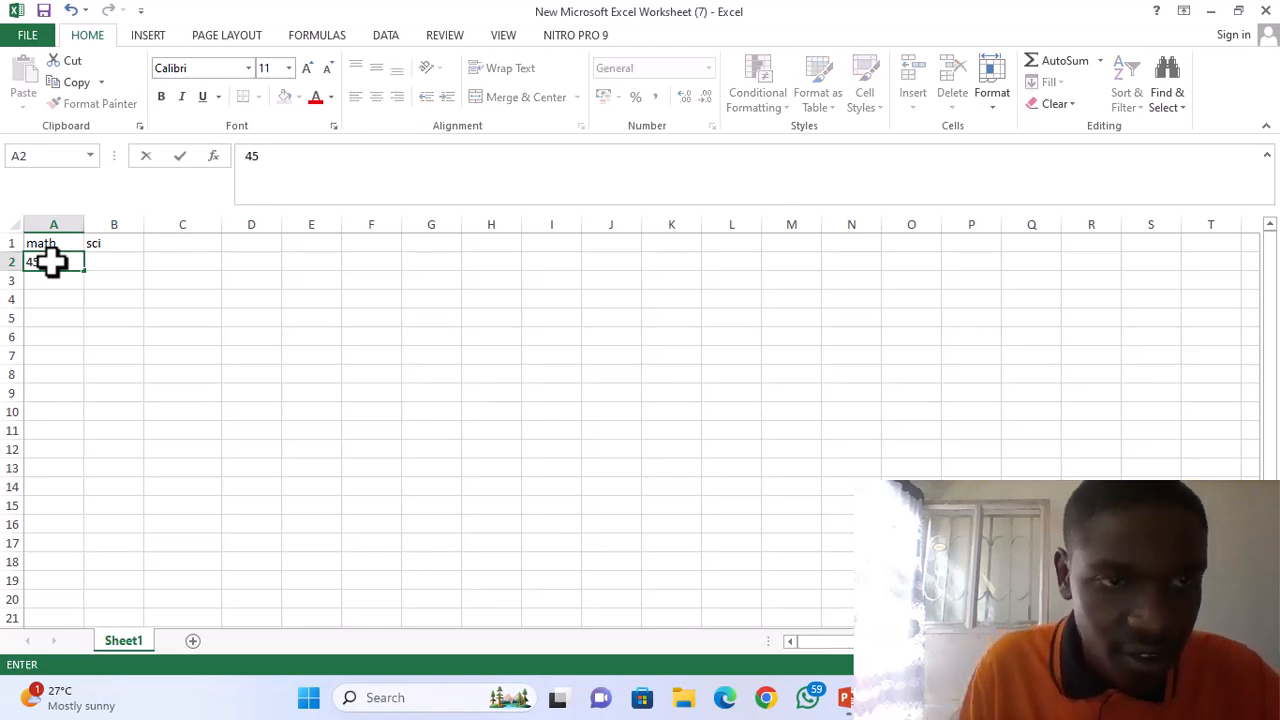
pyautogui.click(97, 261)
pyautogui.write('89')
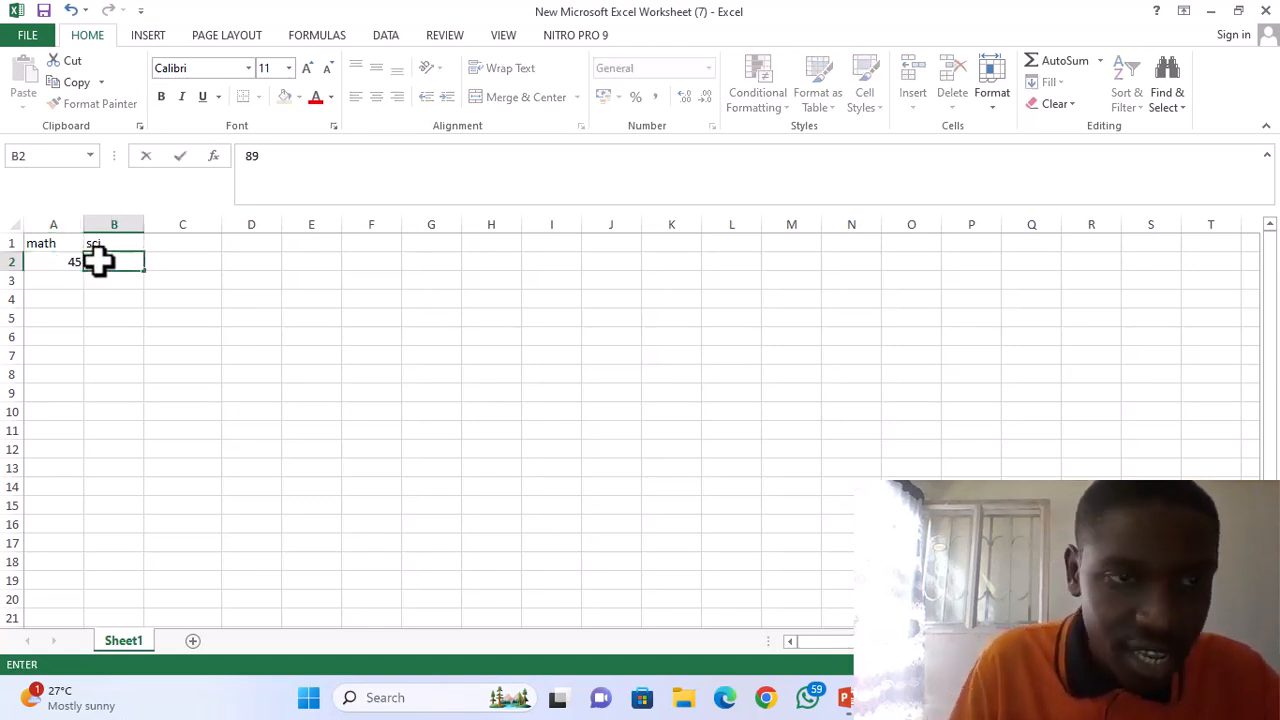
pyautogui.click(53, 283)
pyautogui.write('90')
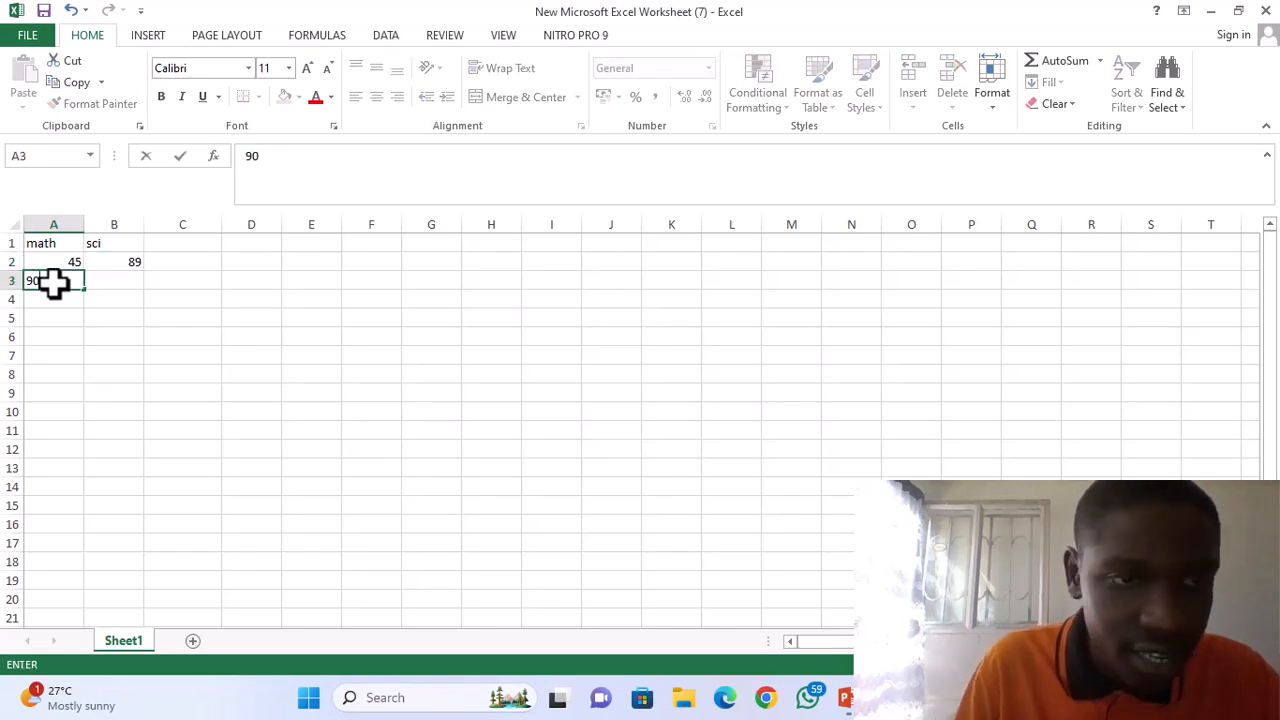
pyautogui.click(110, 283)
pyautogui.write('90')
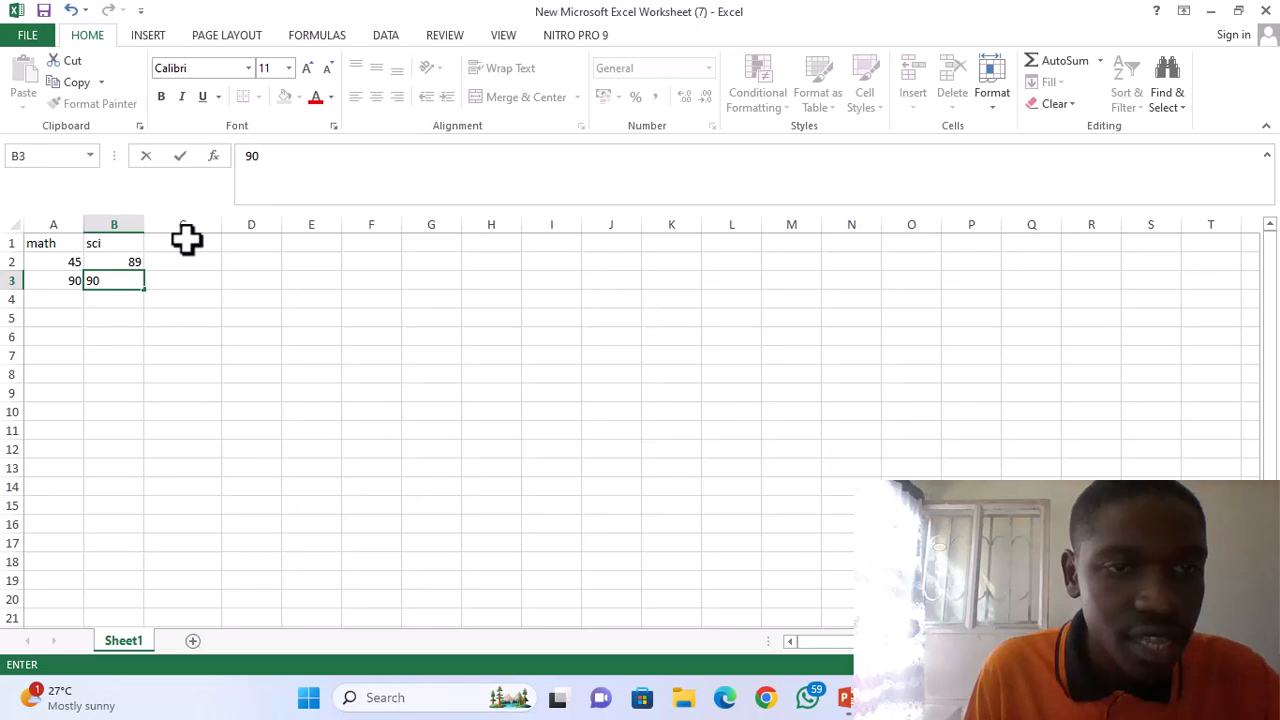
pyautogui.click(186, 240)
pyautogui.write('total')
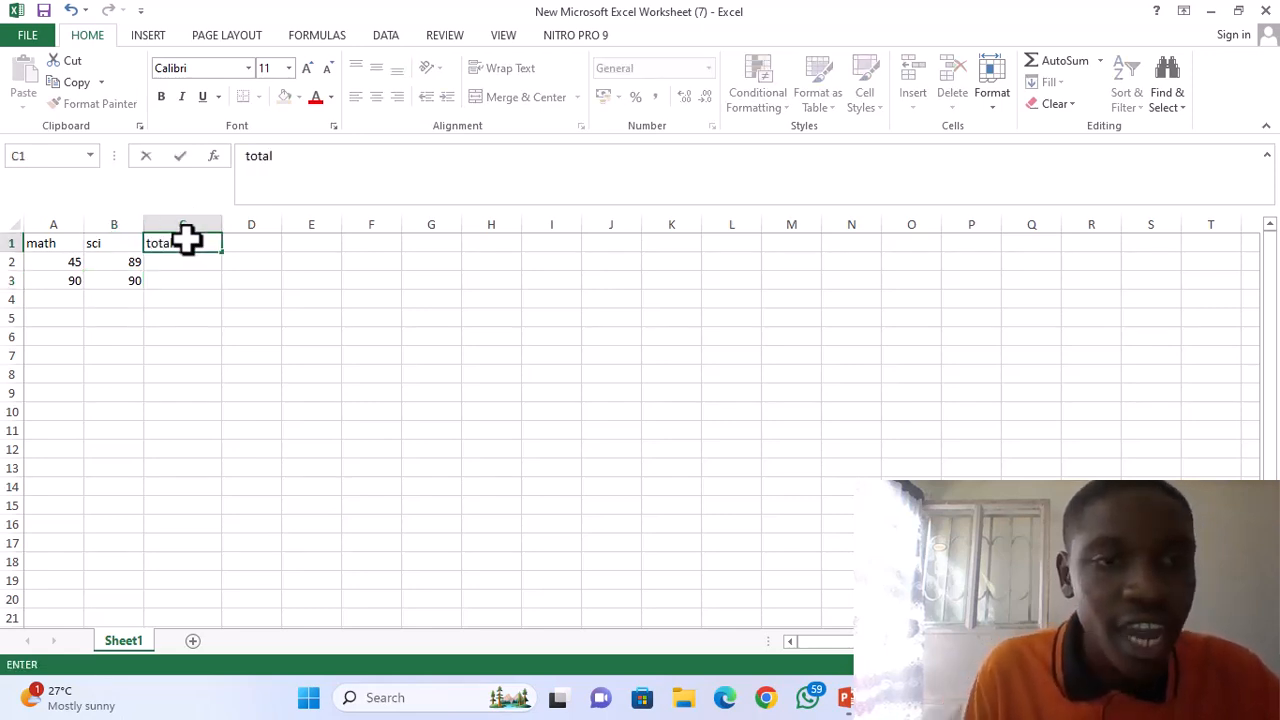
pyautogui.click(168, 259)
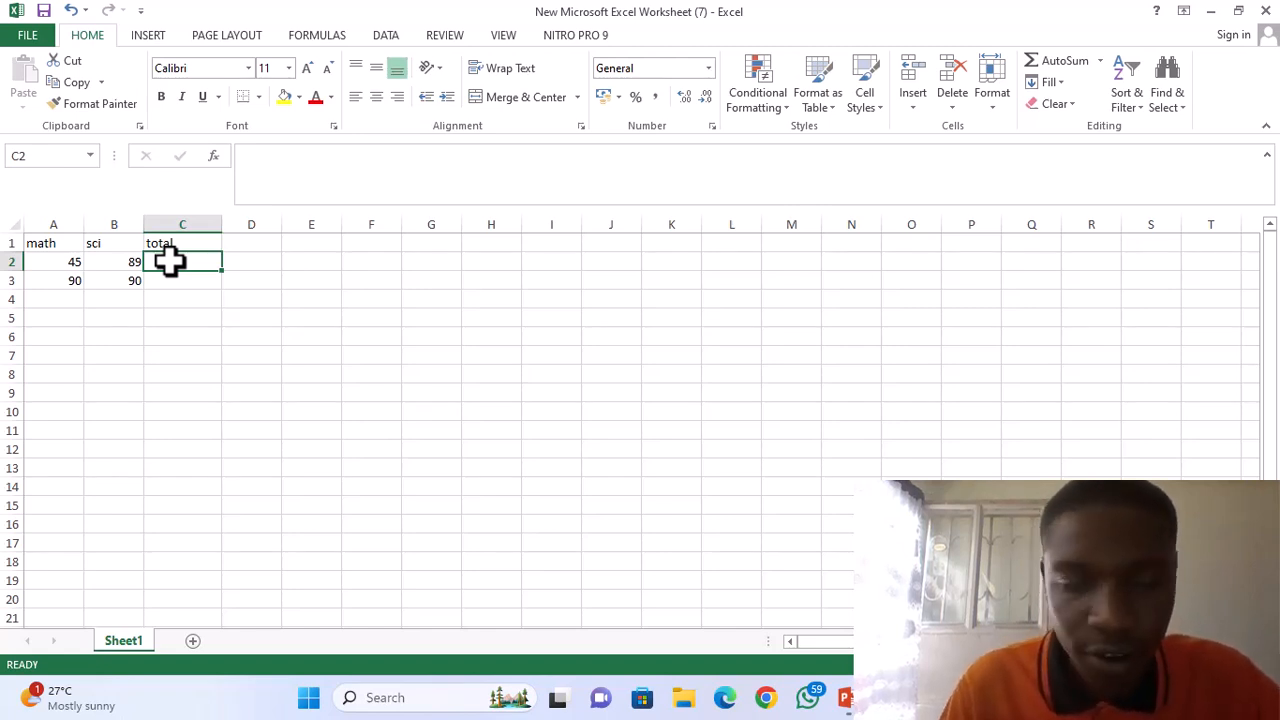
pyautogui.write('=sum')
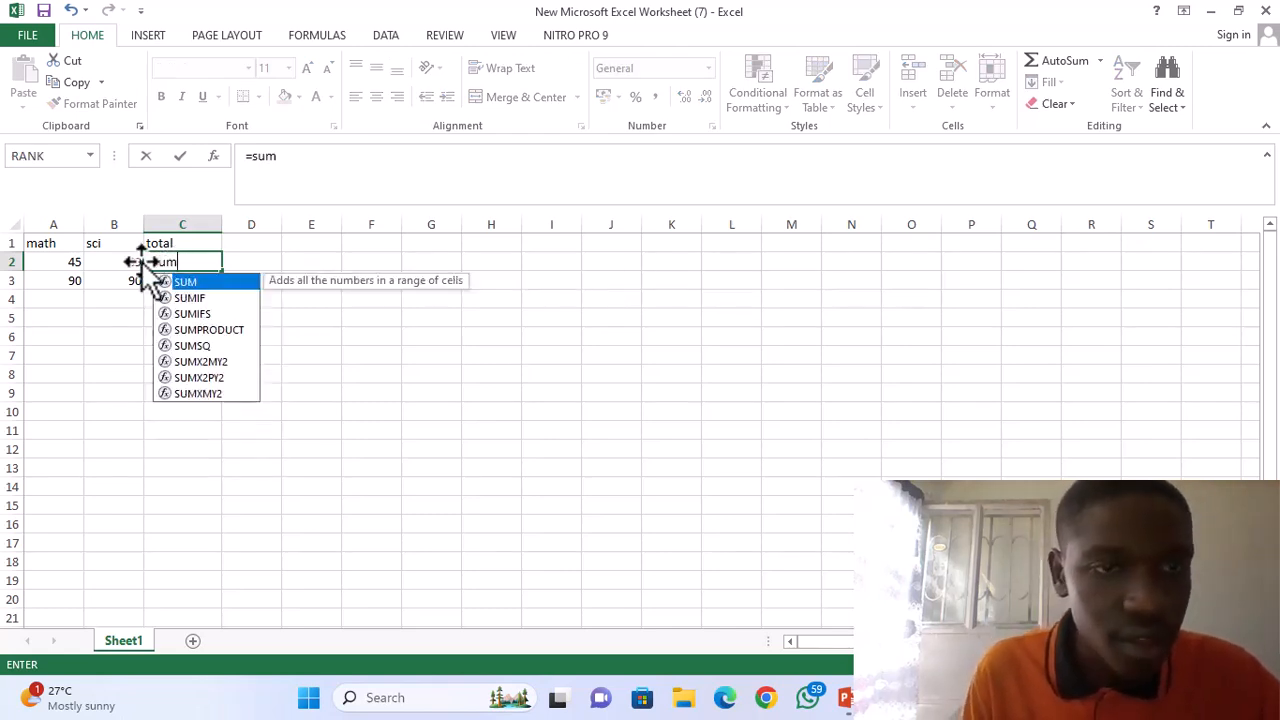
pyautogui.write('(')
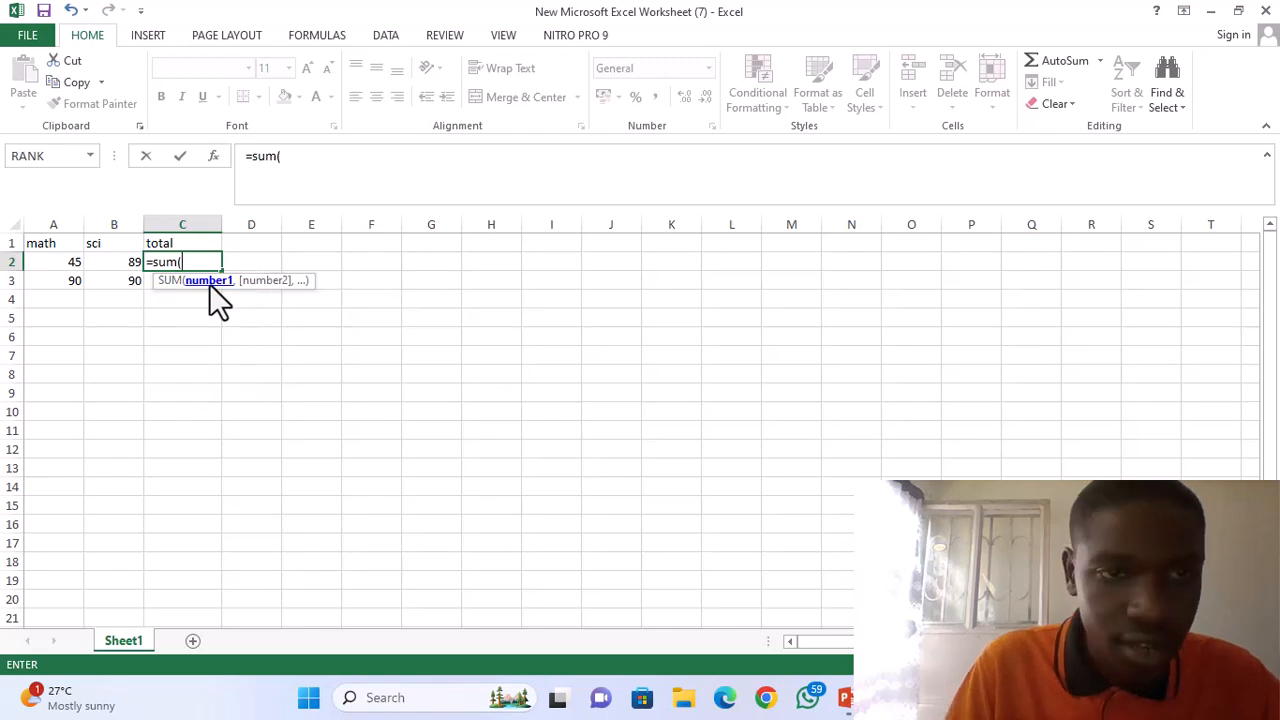
pyautogui.click(70, 264)
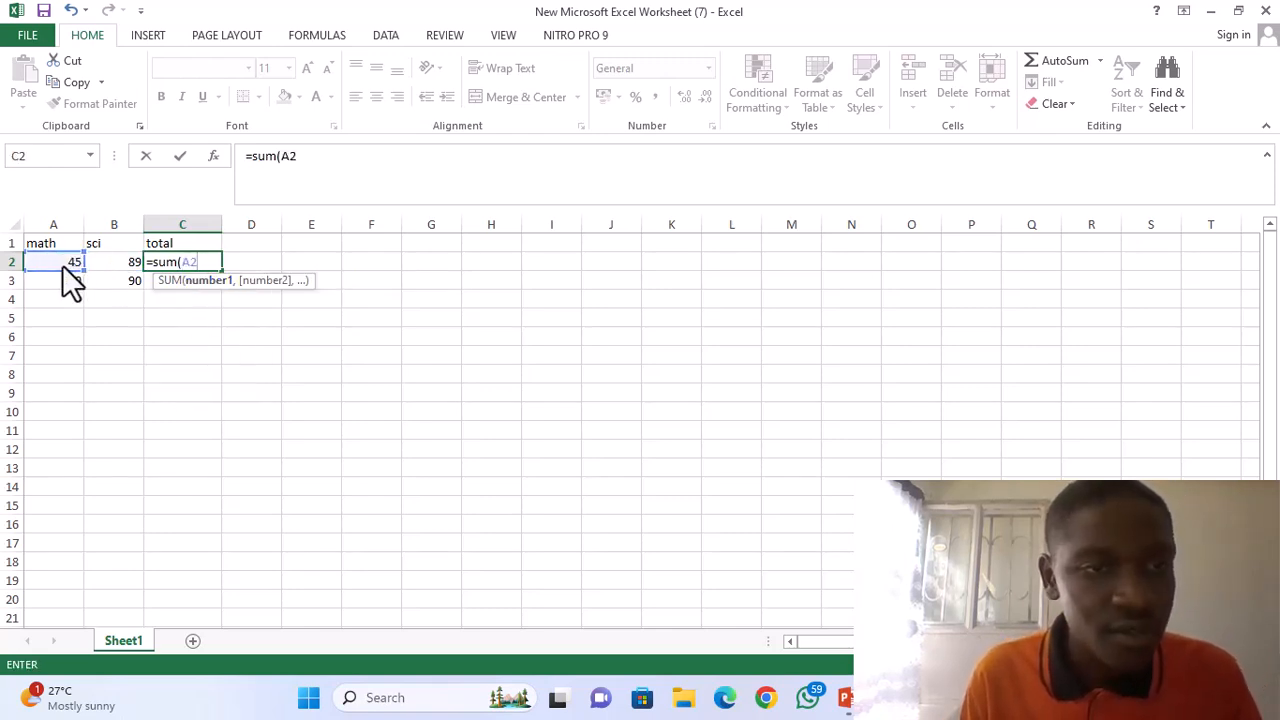
pyautogui.press('Return')
pyautogui.click(63, 265)
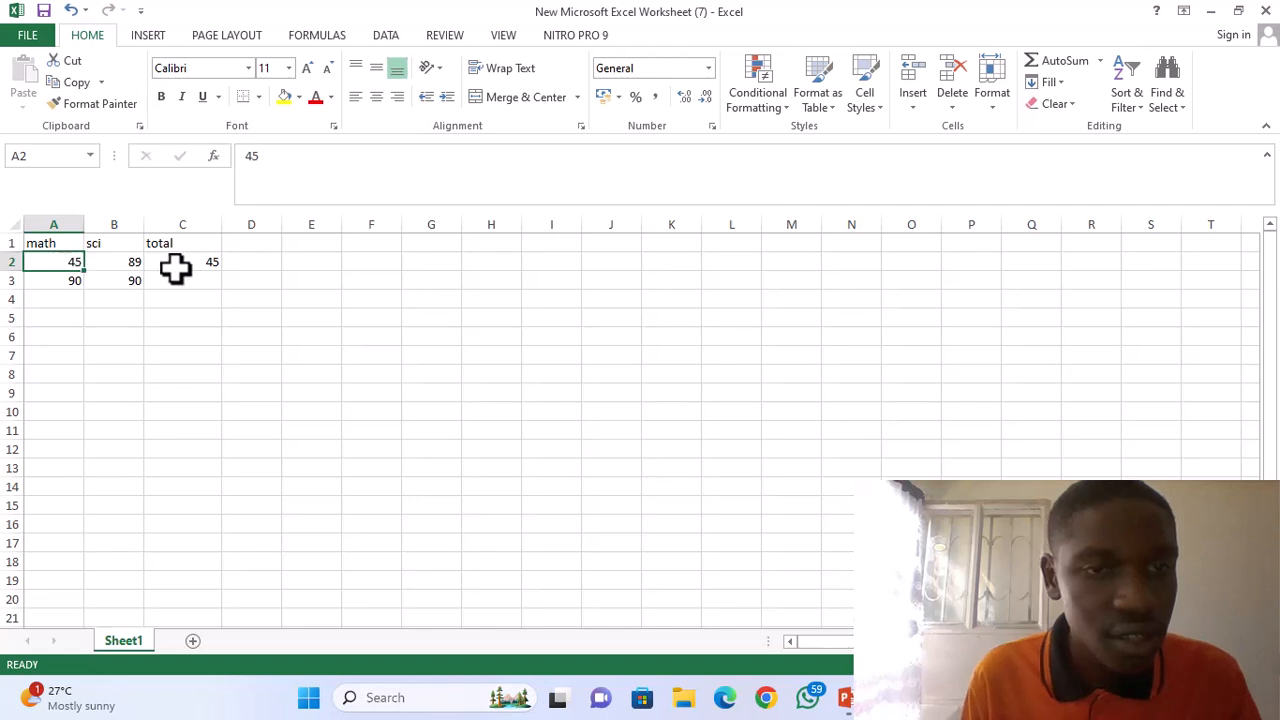
pyautogui.click(176, 266)
pyautogui.press('BackSpace')
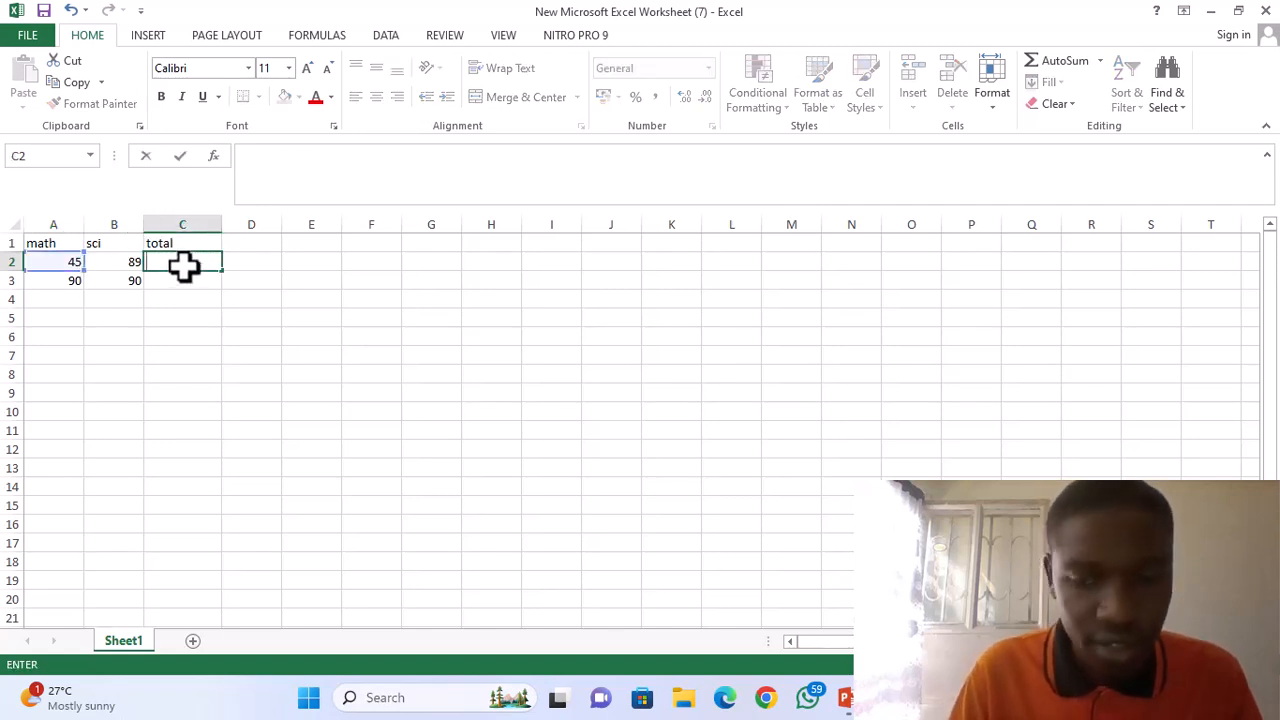
# Add the row 2 marks in cell C2 with =sum(A2:B2) and fill the formula down to C3.
pyautogui.write('=')
pyautogui.write('sum')
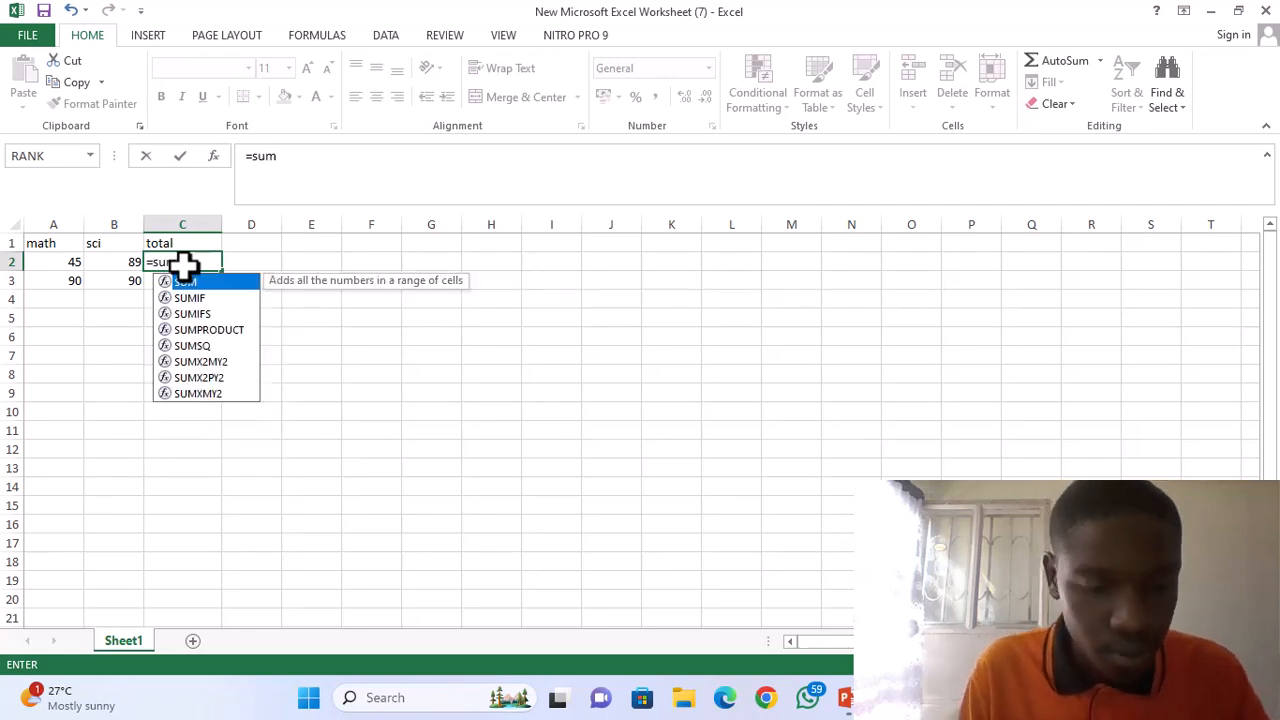
pyautogui.write('(')
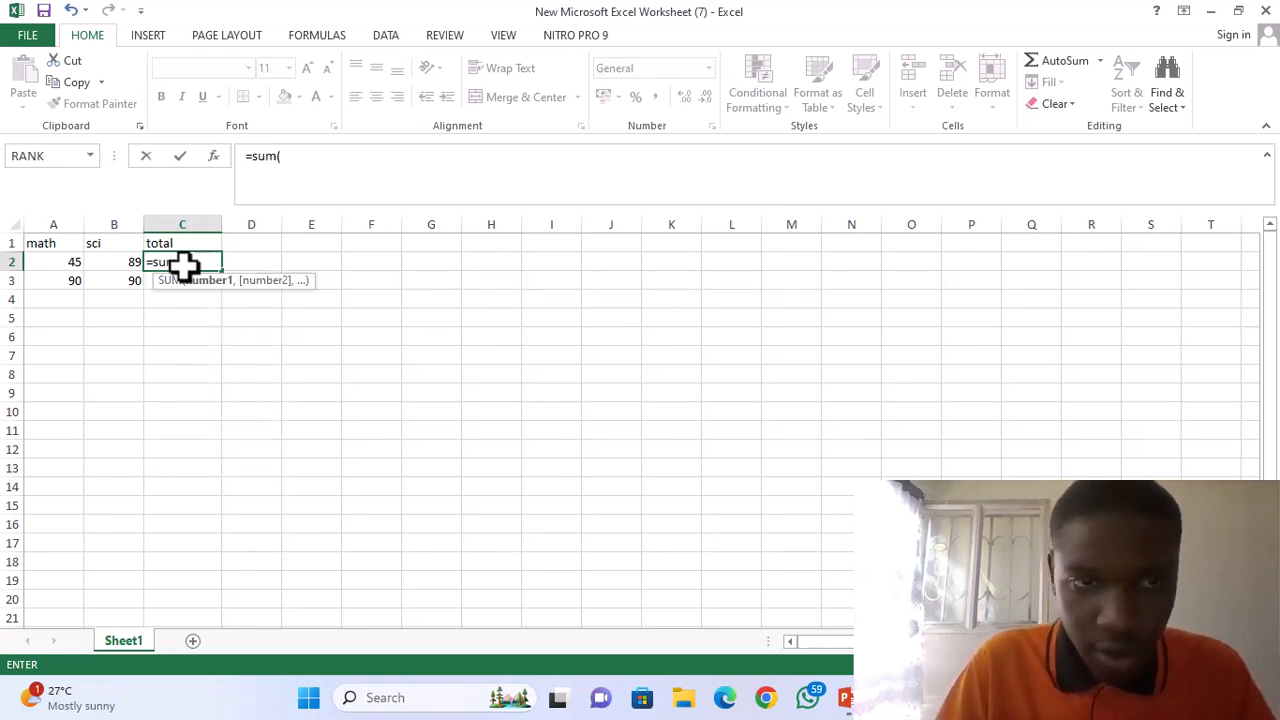
pyautogui.click(64, 261)
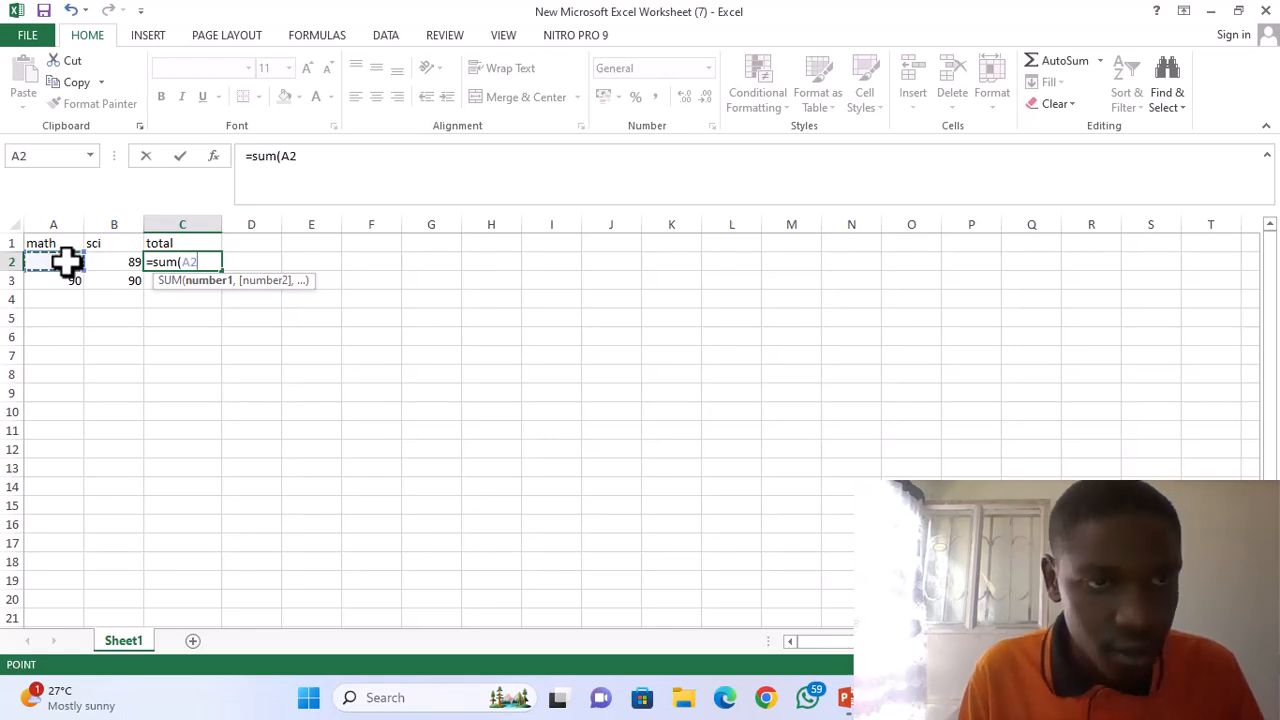
pyautogui.moveTo(64, 261); pyautogui.dragTo(94, 260)
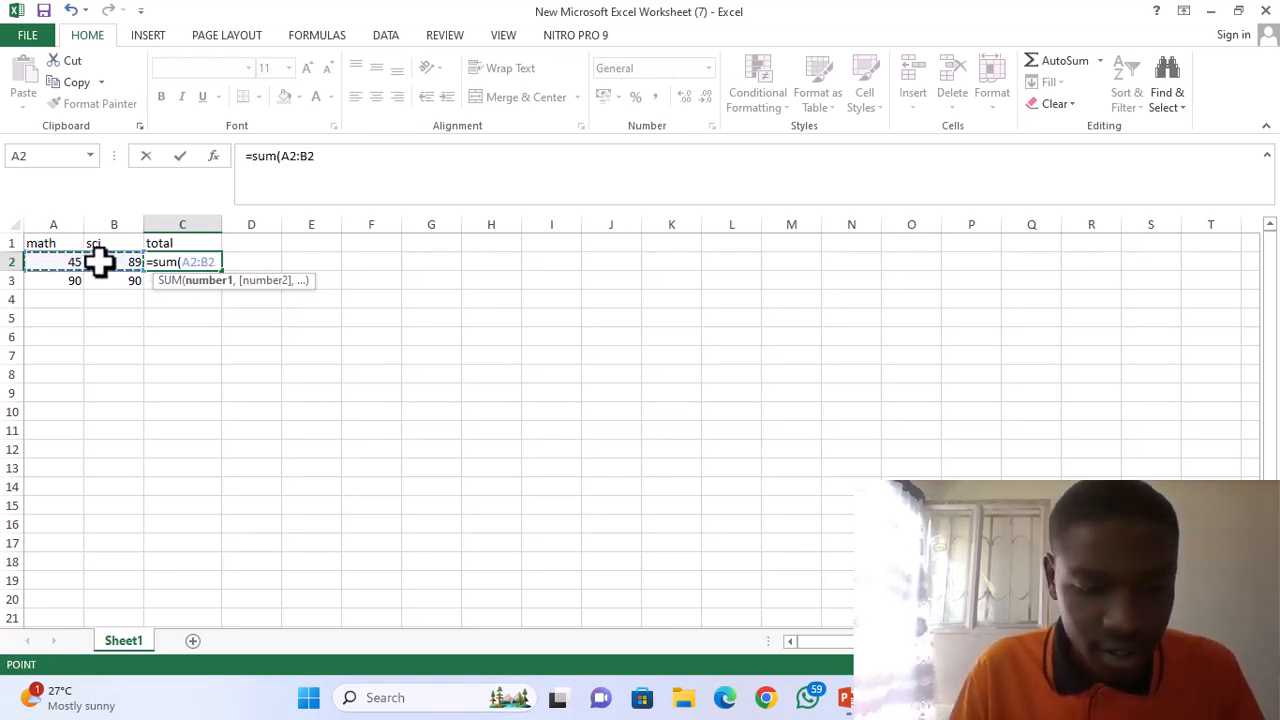
pyautogui.press('Return')
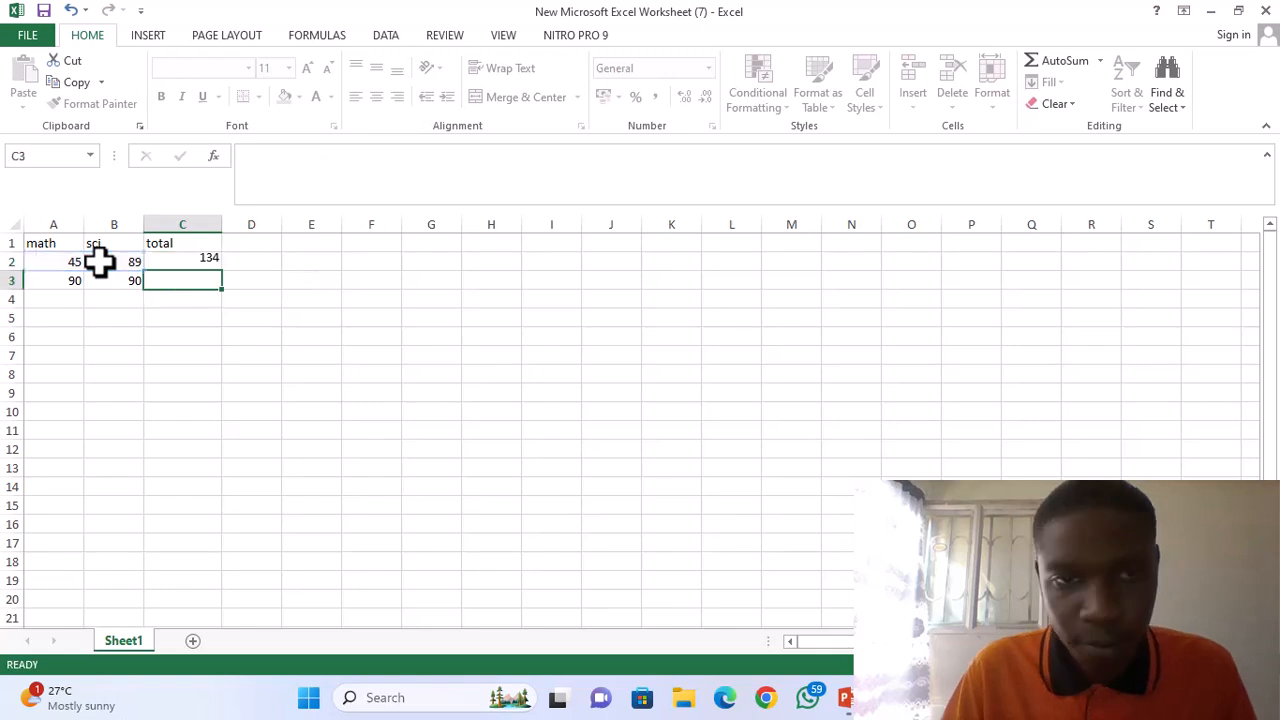
pyautogui.click(201, 260)
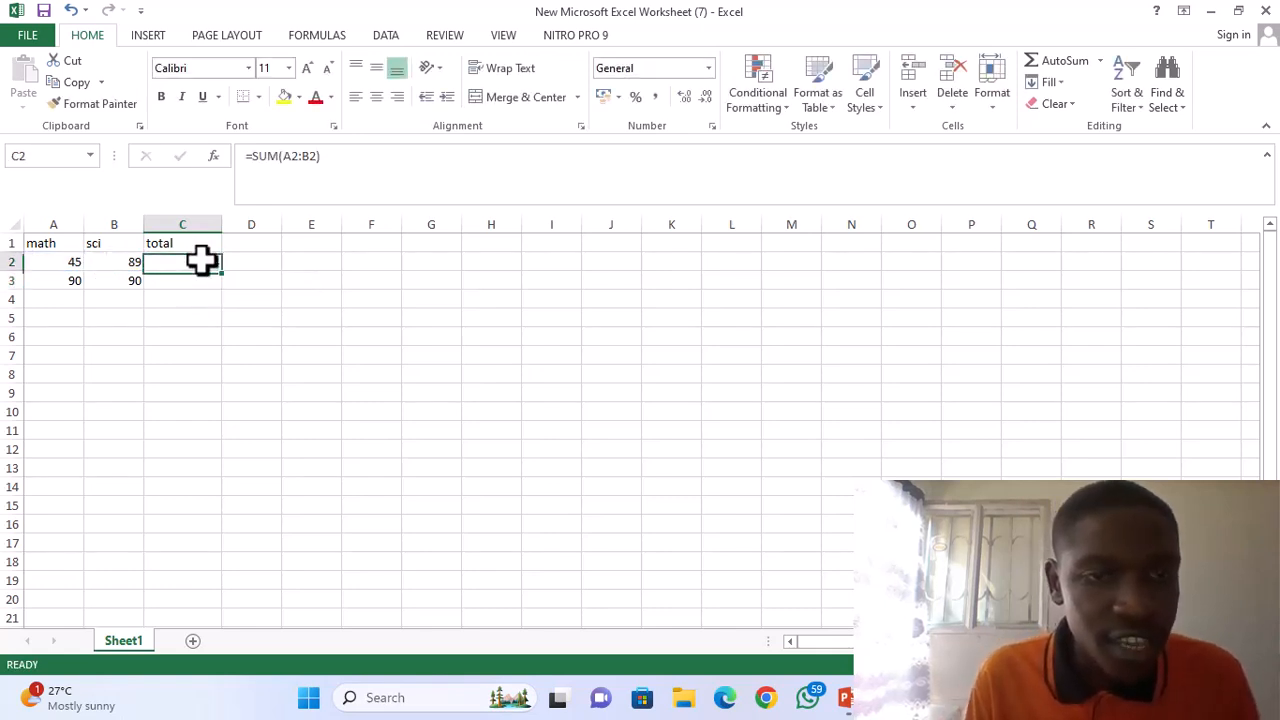
pyautogui.moveTo(221, 270); pyautogui.dragTo(223, 281)
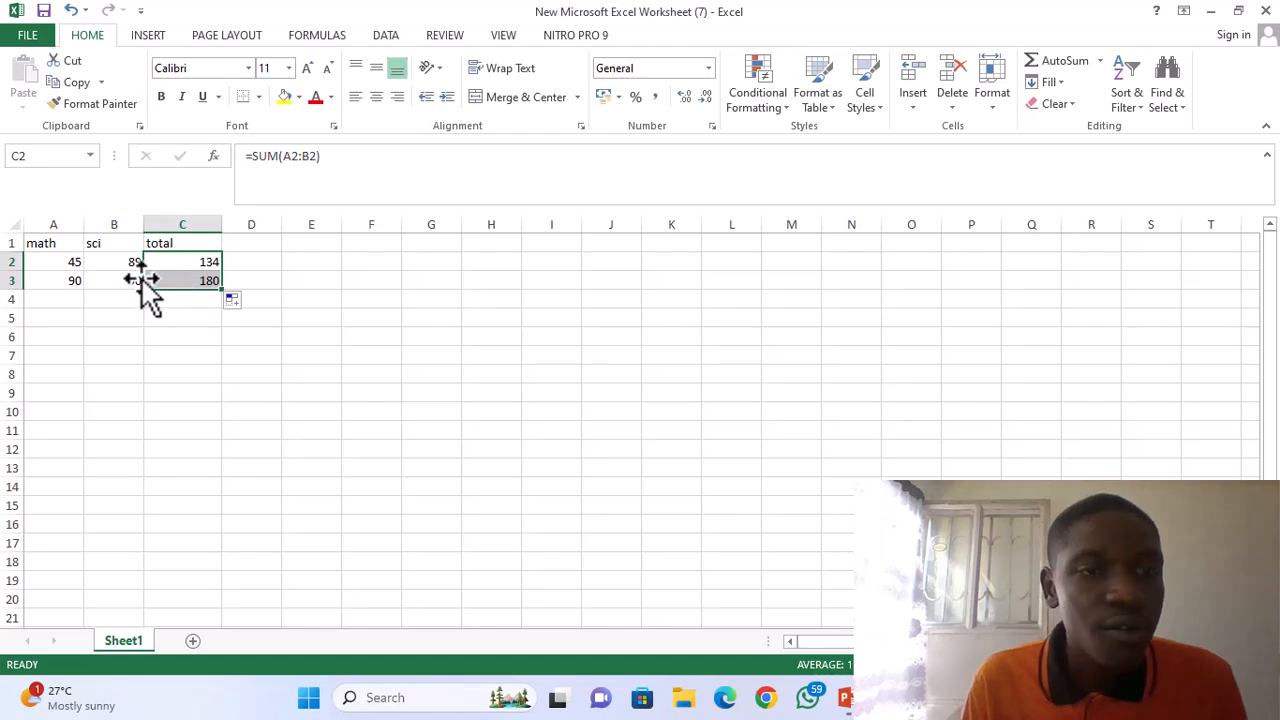
# Delete the math and sci cells A1:B3, shifting the remaining cells left.
pyautogui.click(54, 262)
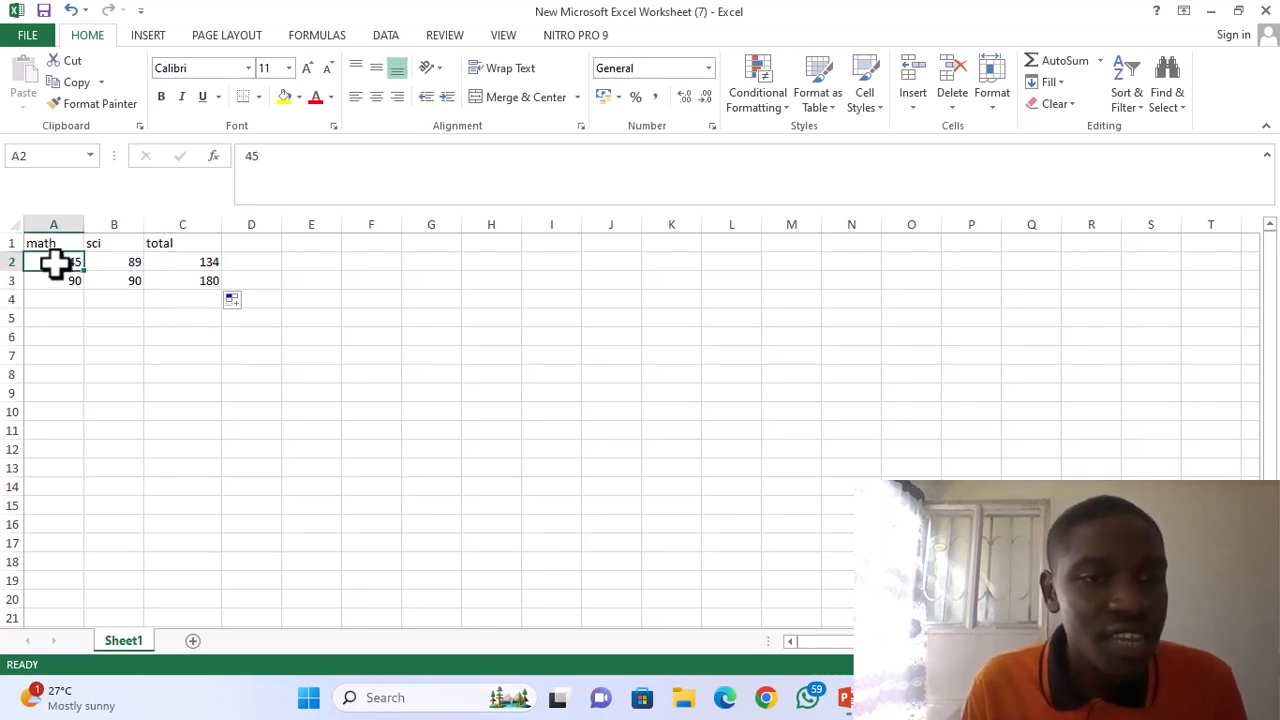
pyautogui.moveTo(54, 262)
pyautogui.mouseDown()
pyautogui.moveTo(92, 262)
pyautogui.moveTo(55, 262)
pyautogui.mouseUp()
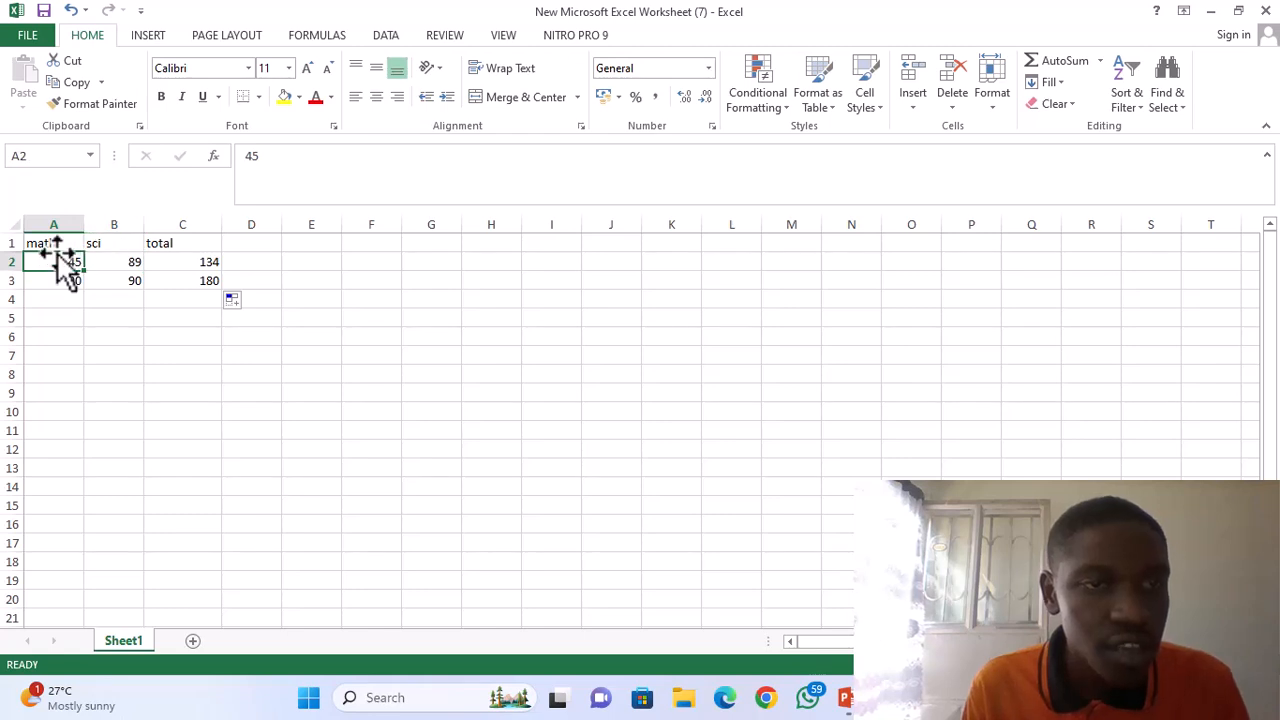
pyautogui.click(54, 248)
pyautogui.moveTo(54, 248); pyautogui.dragTo(118, 277)
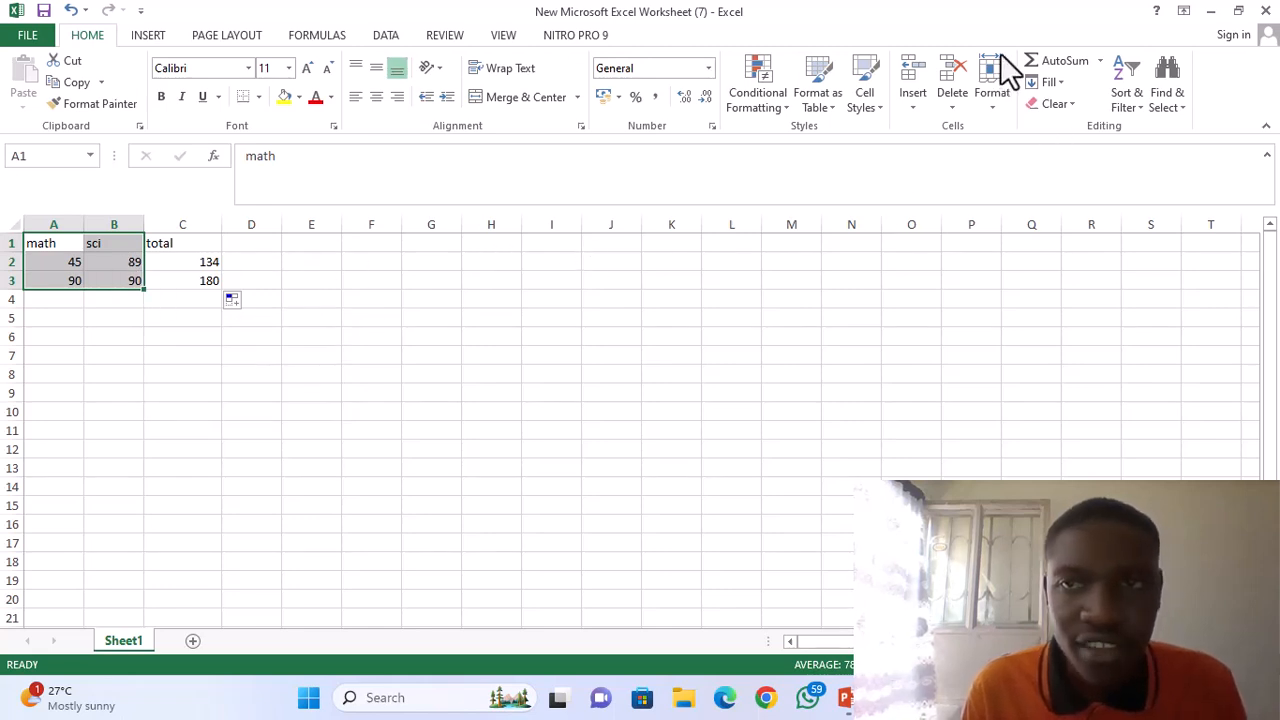
pyautogui.click(56, 244)
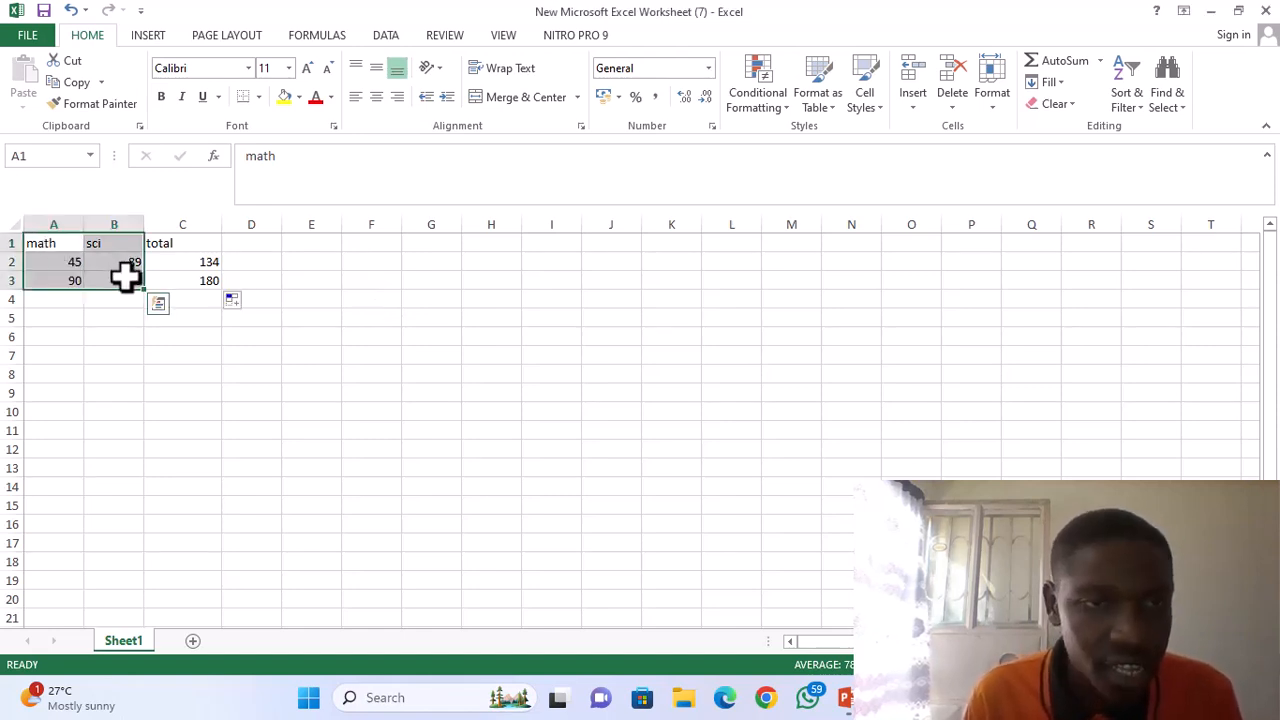
pyautogui.rightClick(82, 261)
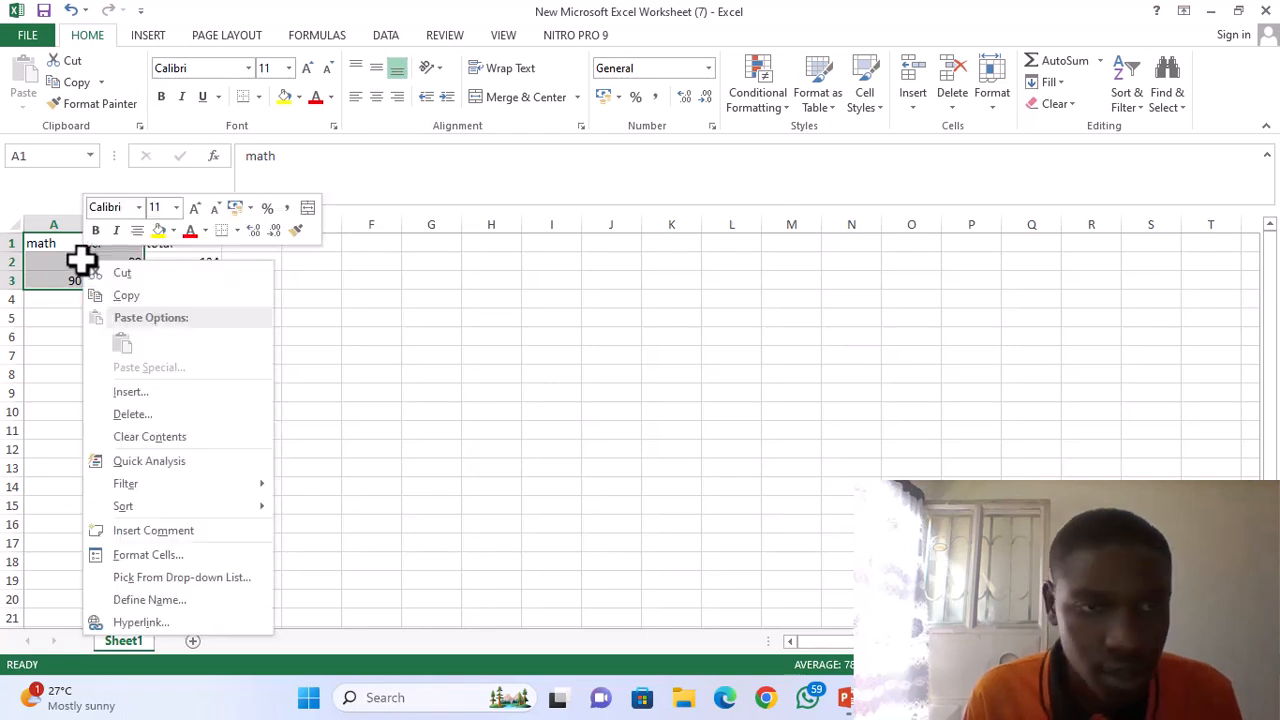
pyautogui.click(158, 414)
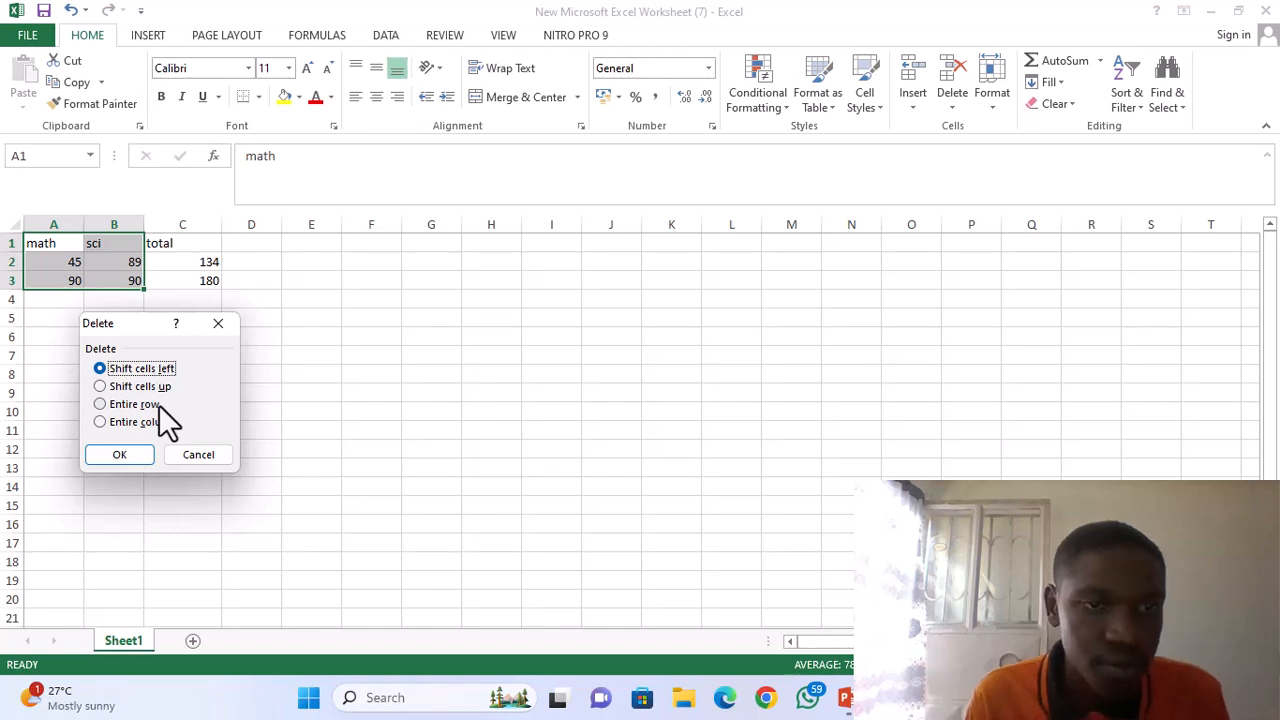
pyautogui.click(119, 455)
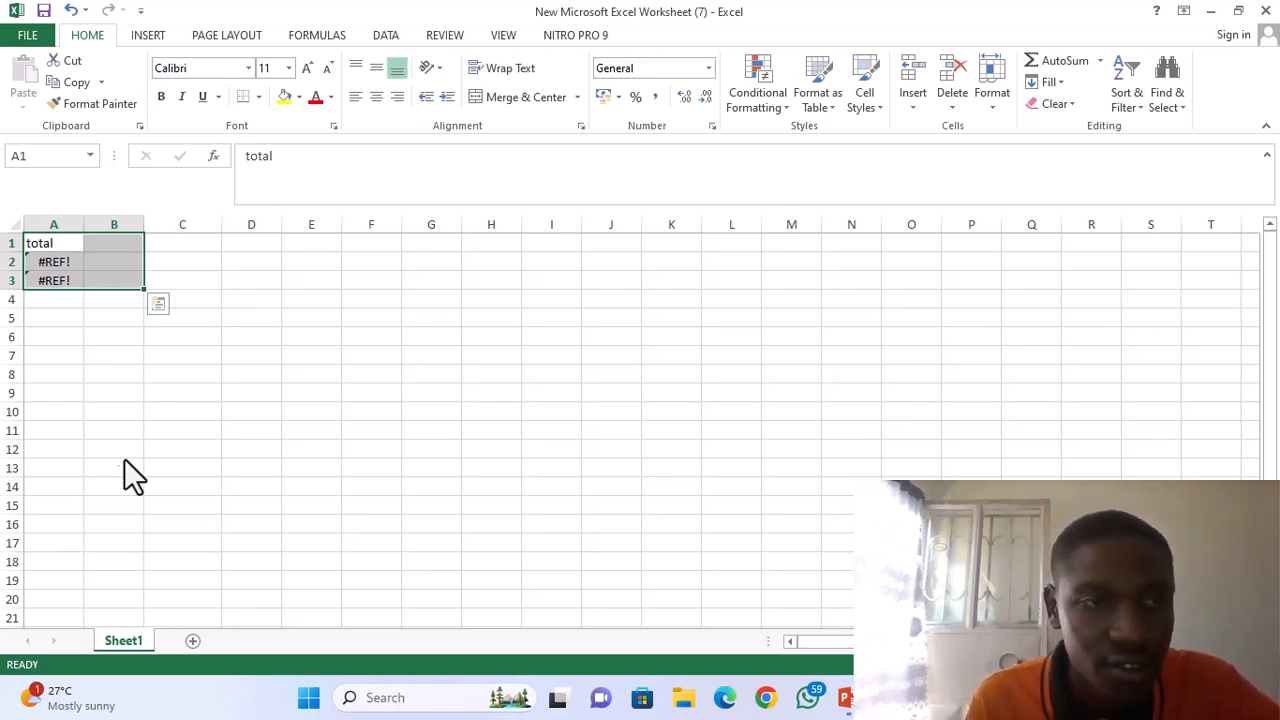
pyautogui.click(155, 358)
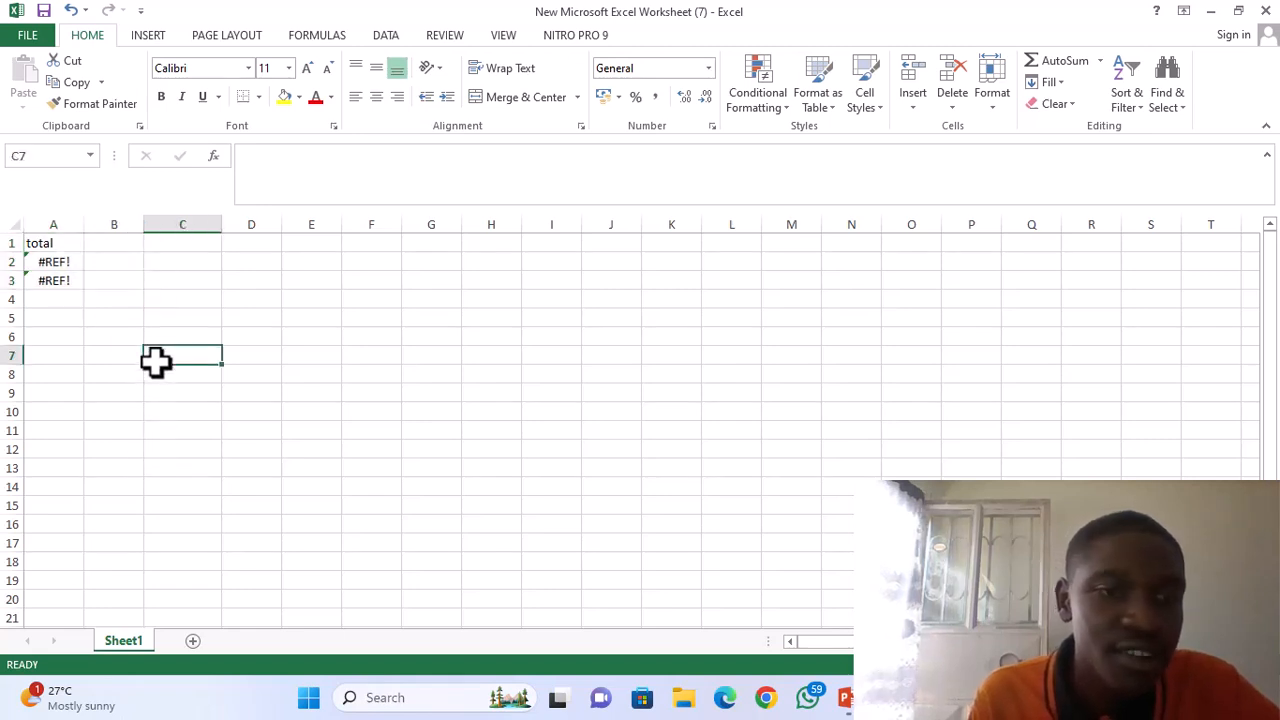
# Clear the broken formulas from cells A2 and A3 and the total heading from cell A1.
pyautogui.click(56, 267)
pyautogui.press('BackSpace')
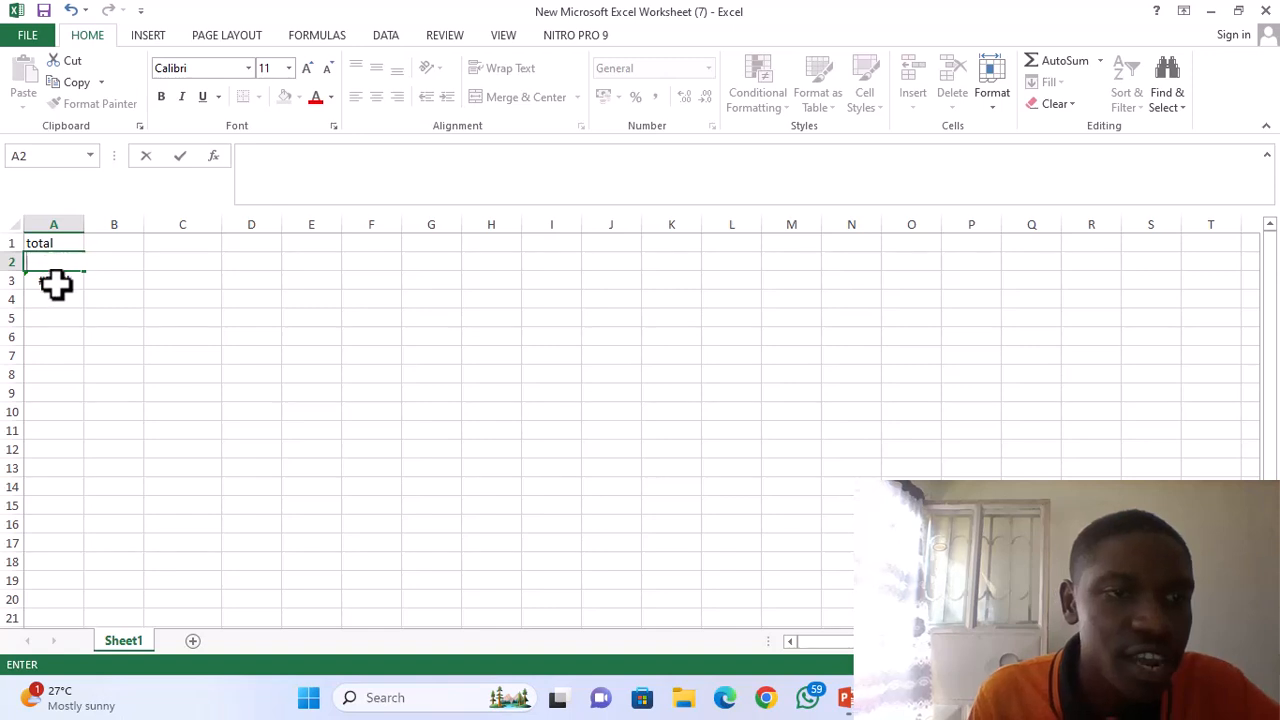
pyautogui.click(54, 283)
pyautogui.press('BackSpace')
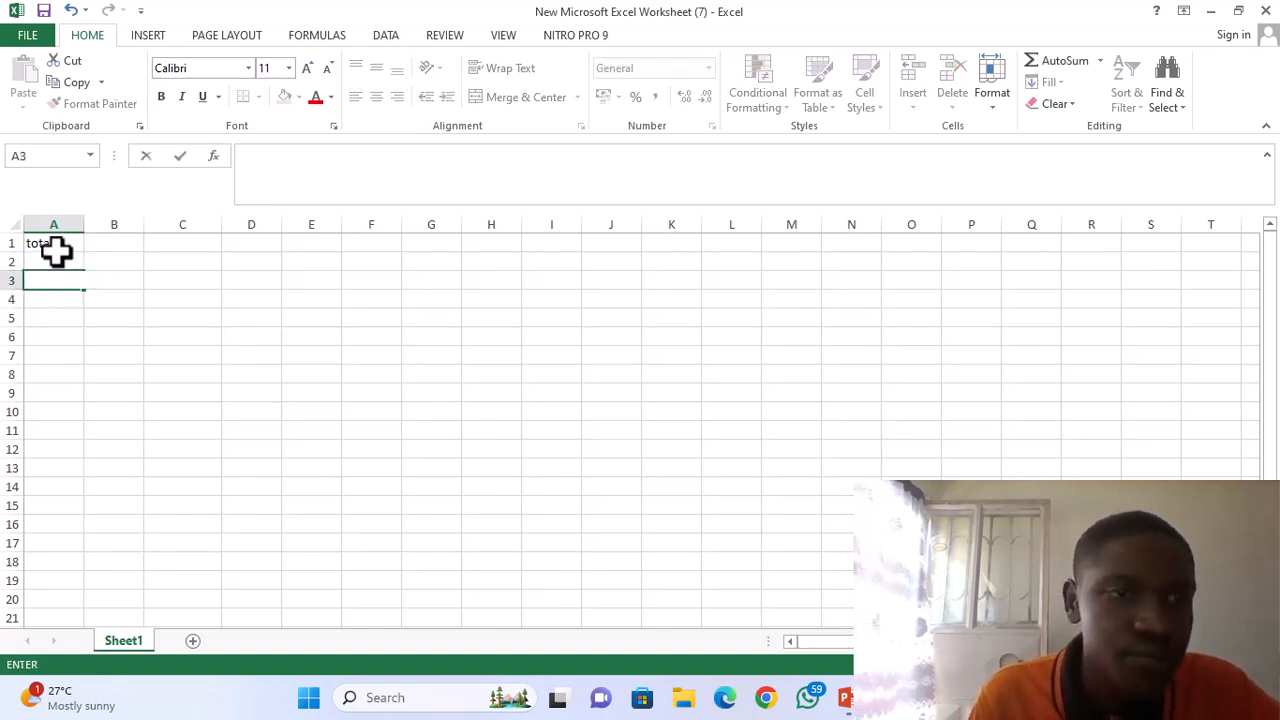
pyautogui.click(57, 249)
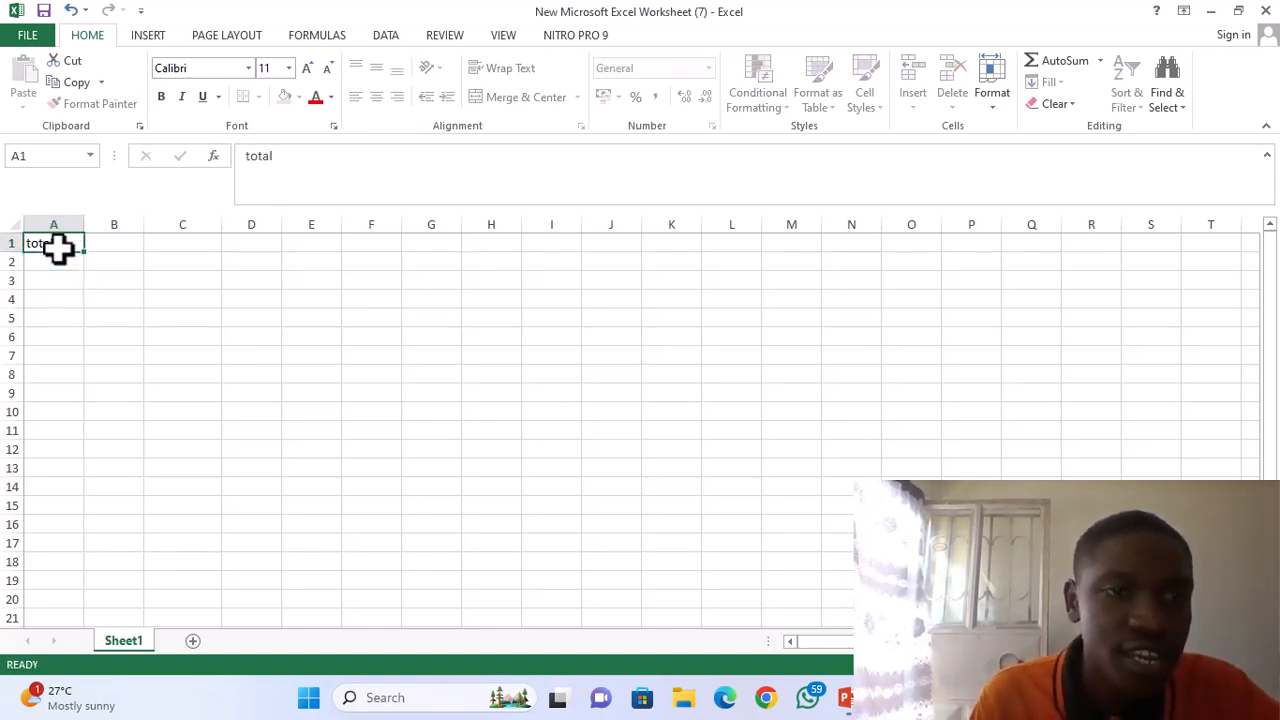
pyautogui.press('BackSpace')
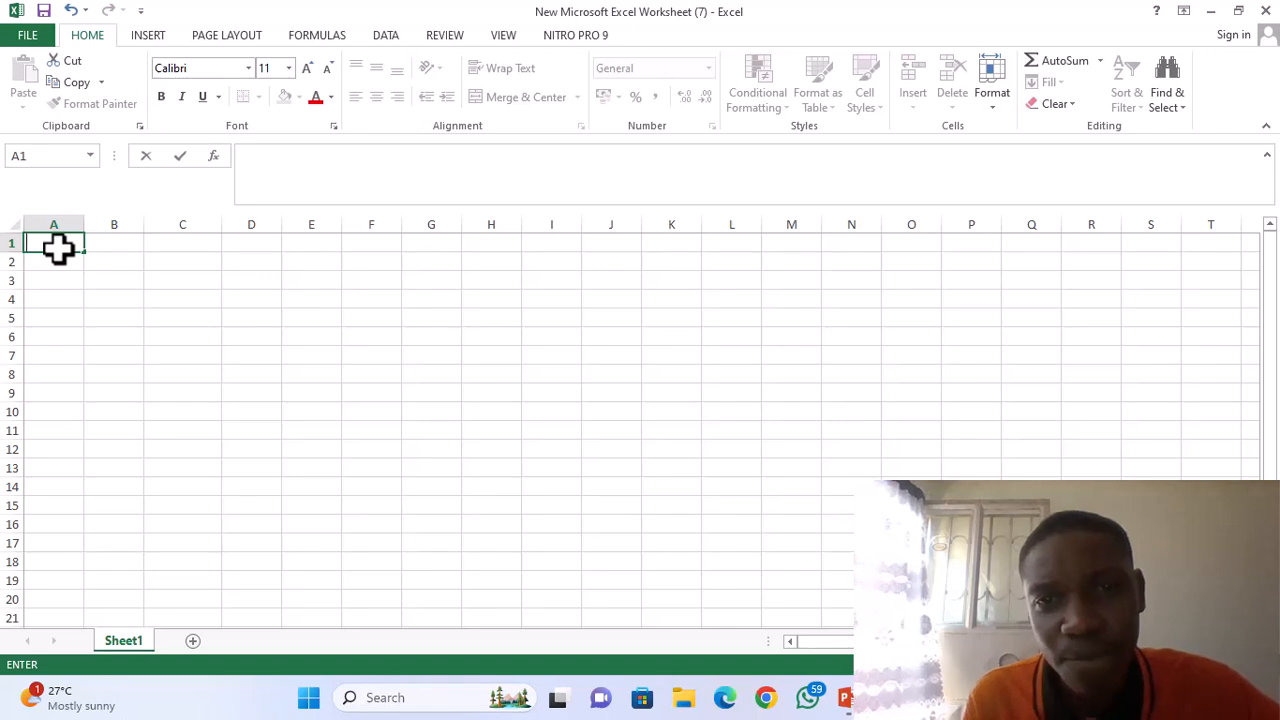
# Enter the headings math in cell A1 and sci in cell B1.
pyautogui.write('math')
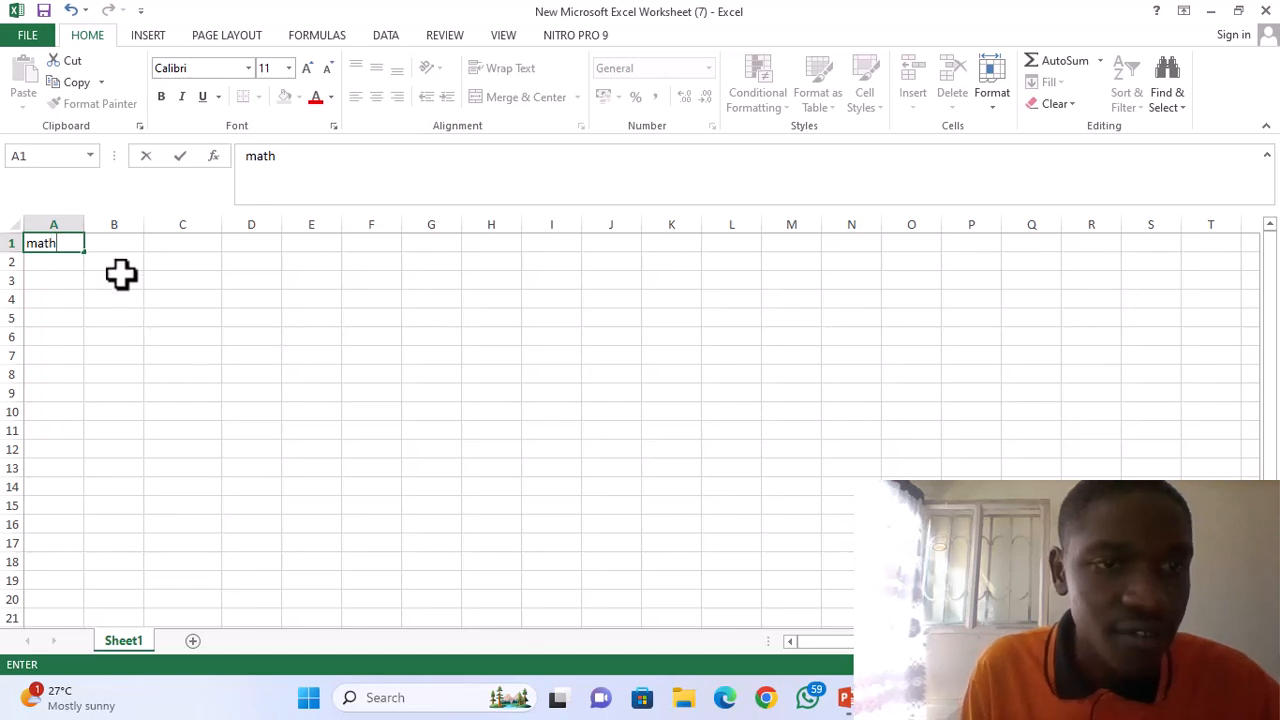
pyautogui.click(106, 248)
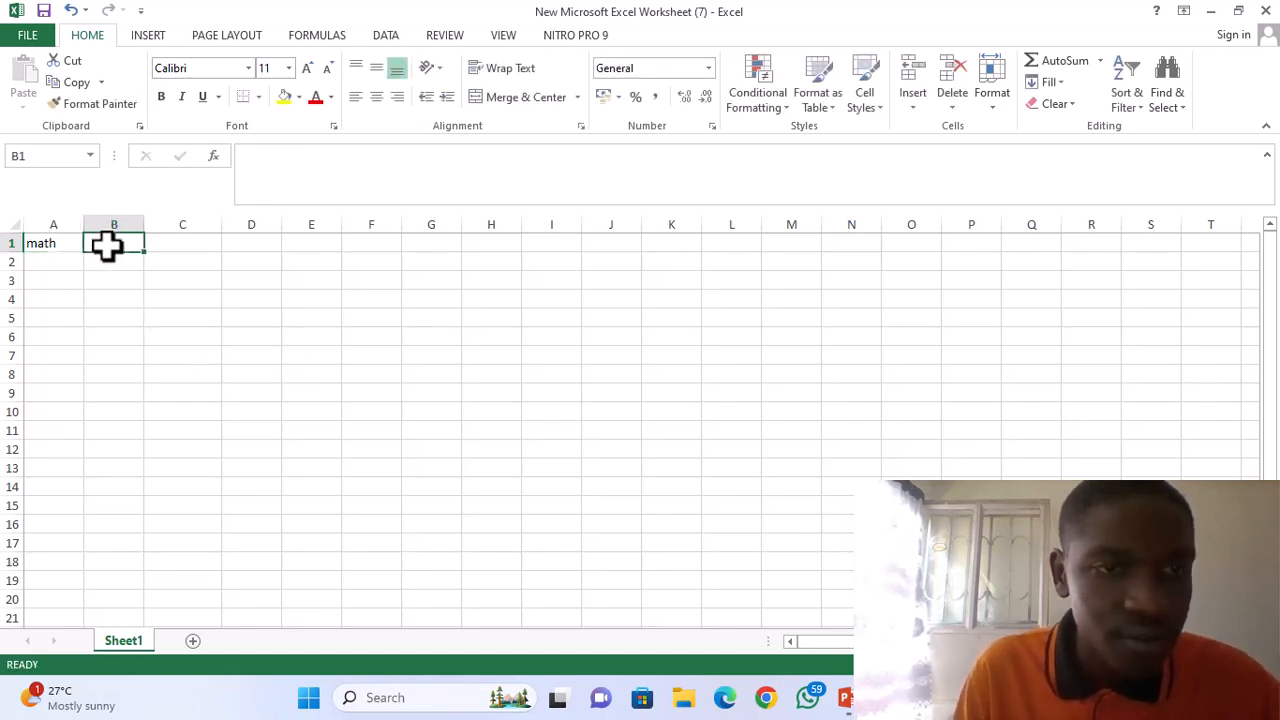
pyautogui.write('sci')
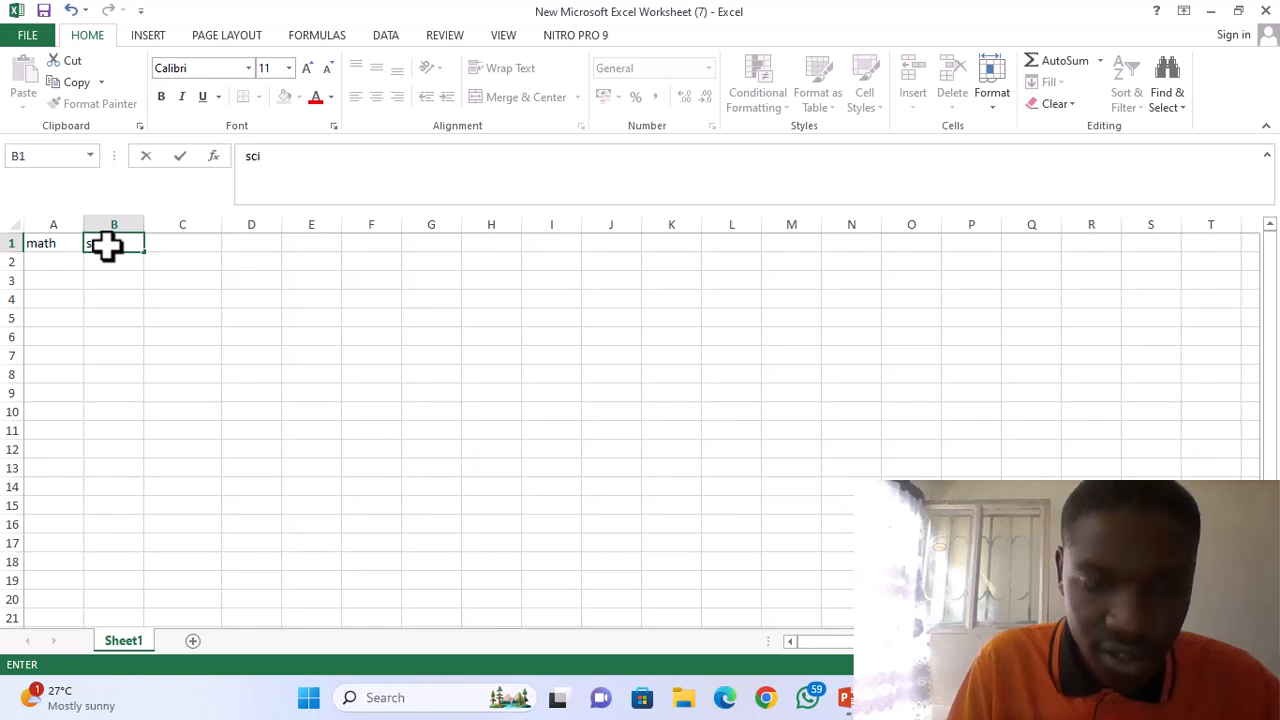
# Fill in the marks 67 and 67 under math and 56 and 89 under sci in rows 2 and 3.
pyautogui.click(46, 262)
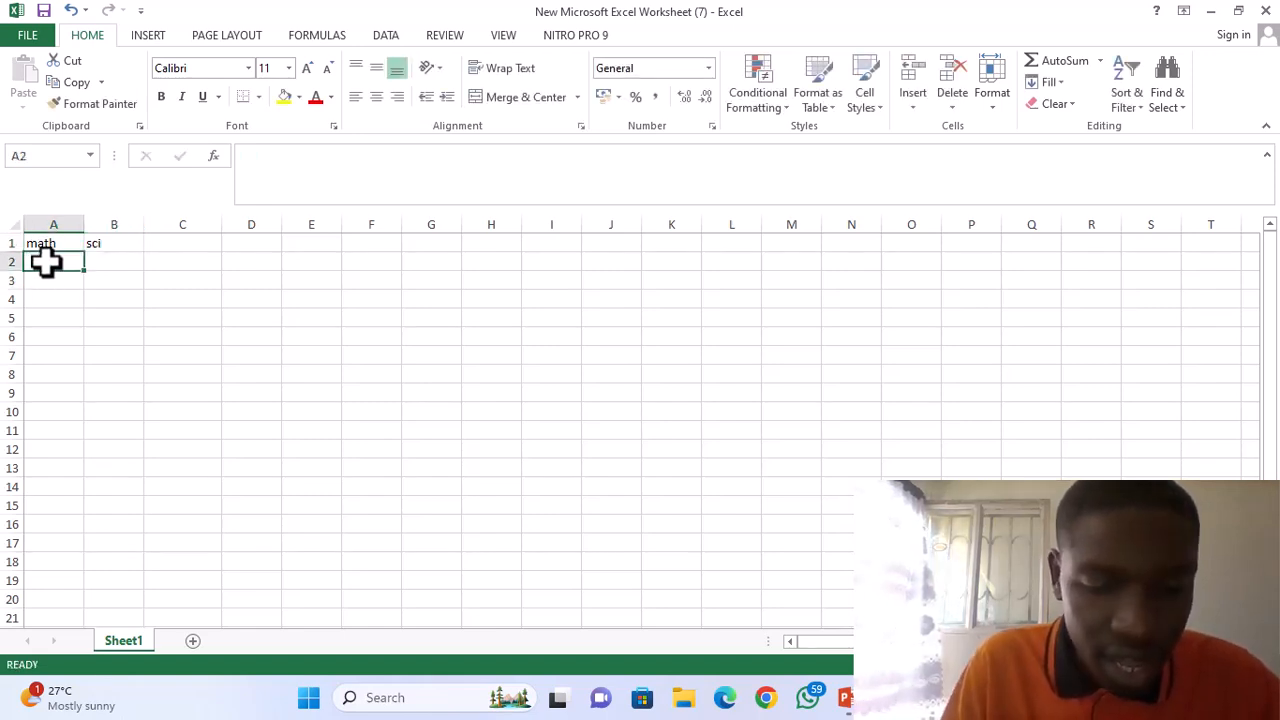
pyautogui.write('67')
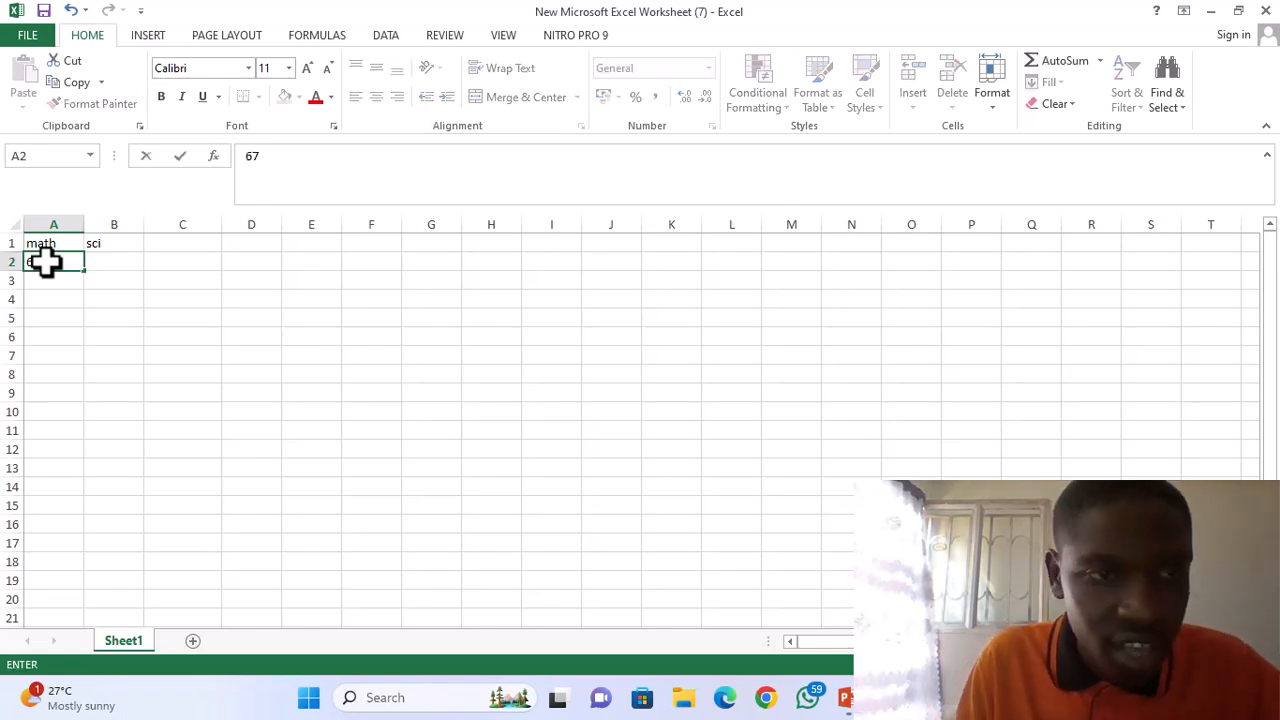
pyautogui.click(42, 280)
pyautogui.write('67')
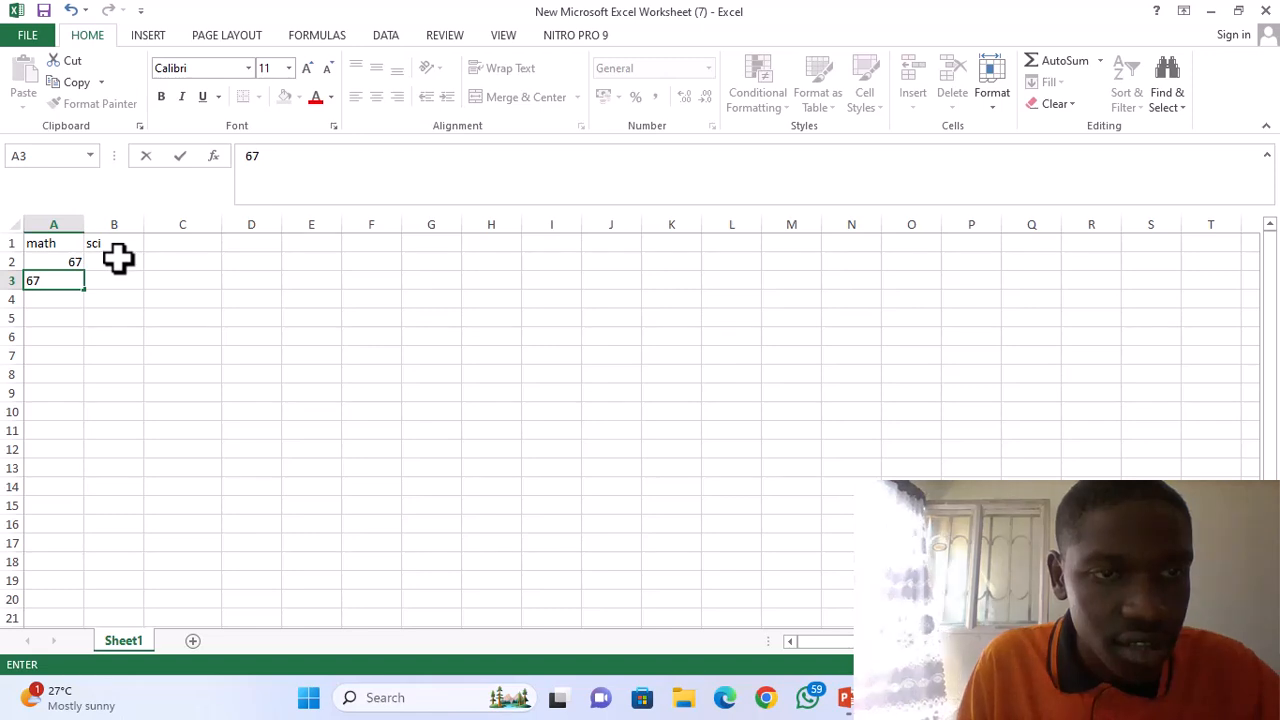
pyautogui.click(118, 259)
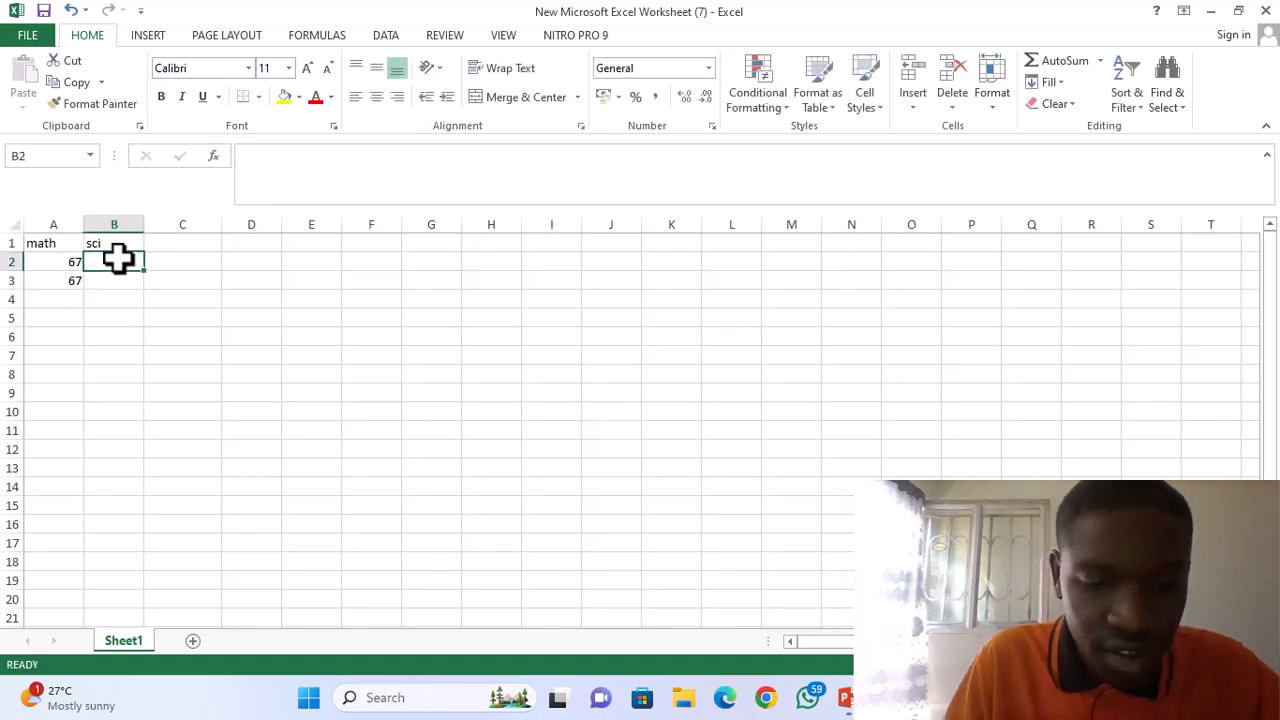
pyautogui.write('56')
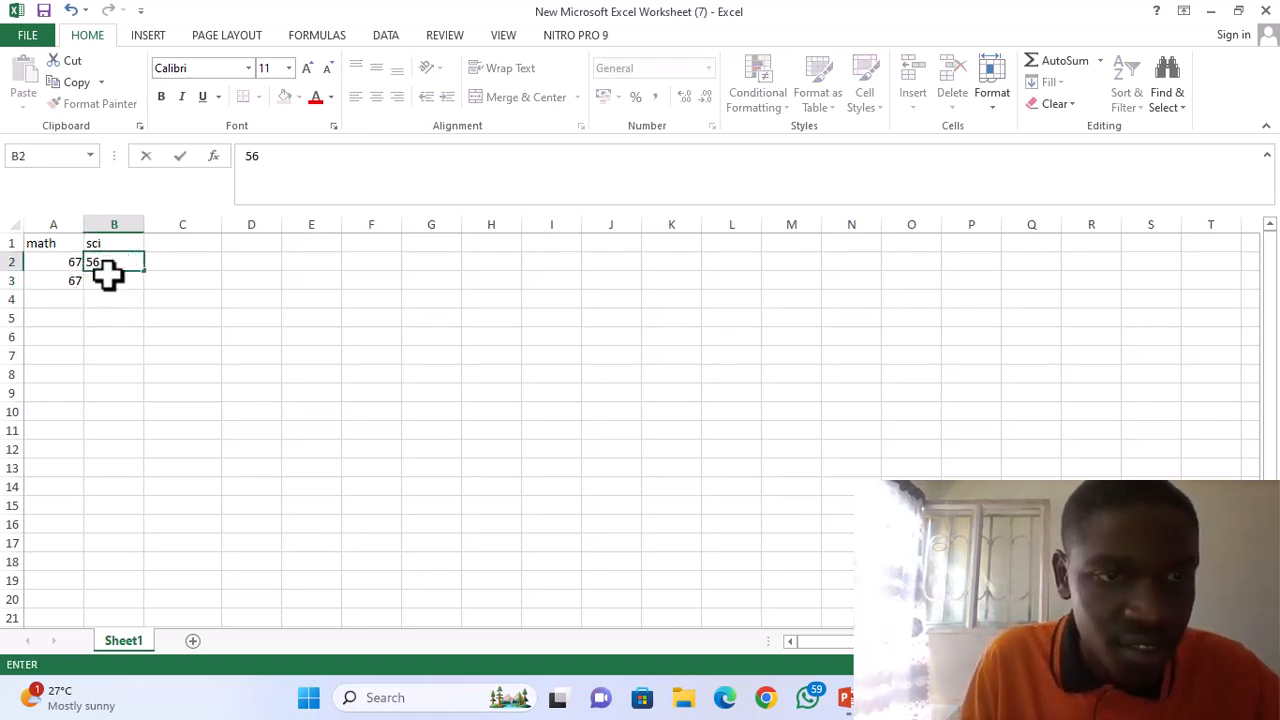
pyautogui.click(109, 286)
pyautogui.write('89')
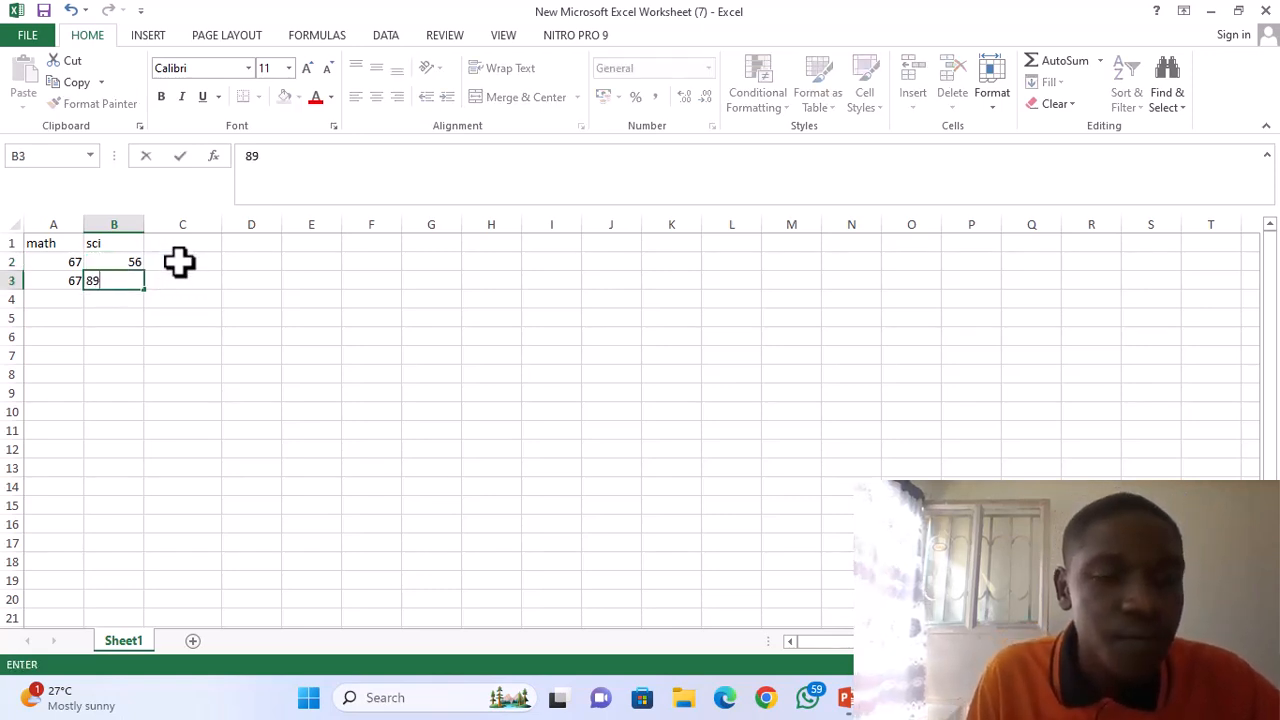
pyautogui.click(178, 261)
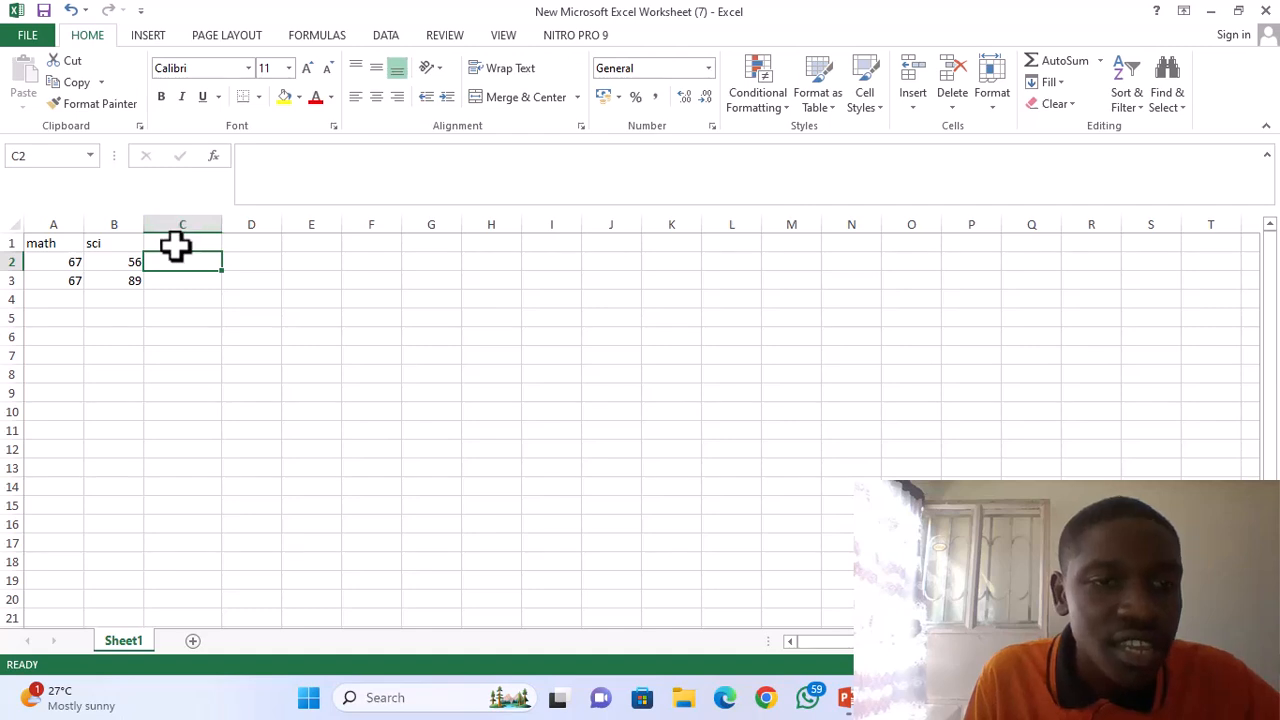
# Enter the heading total in cell C1, beside the math and sci headings.
pyautogui.click(175, 247)
pyautogui.write('to')
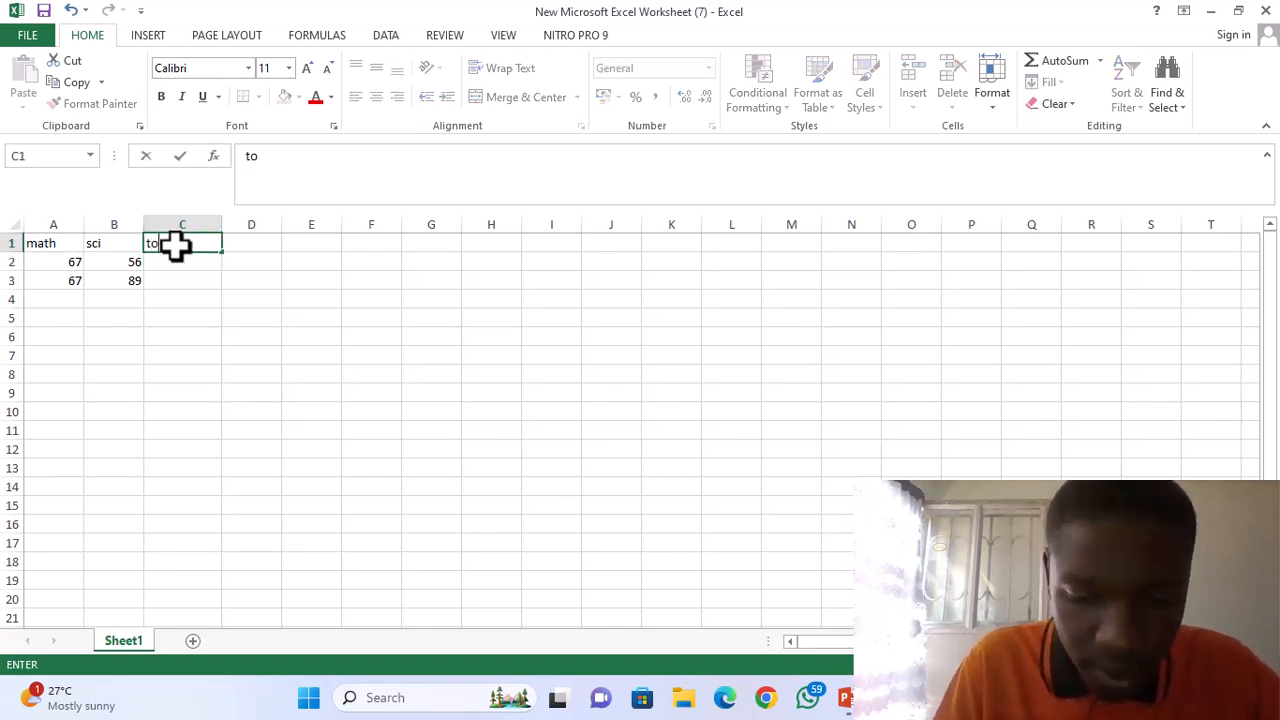
pyautogui.write('tal')
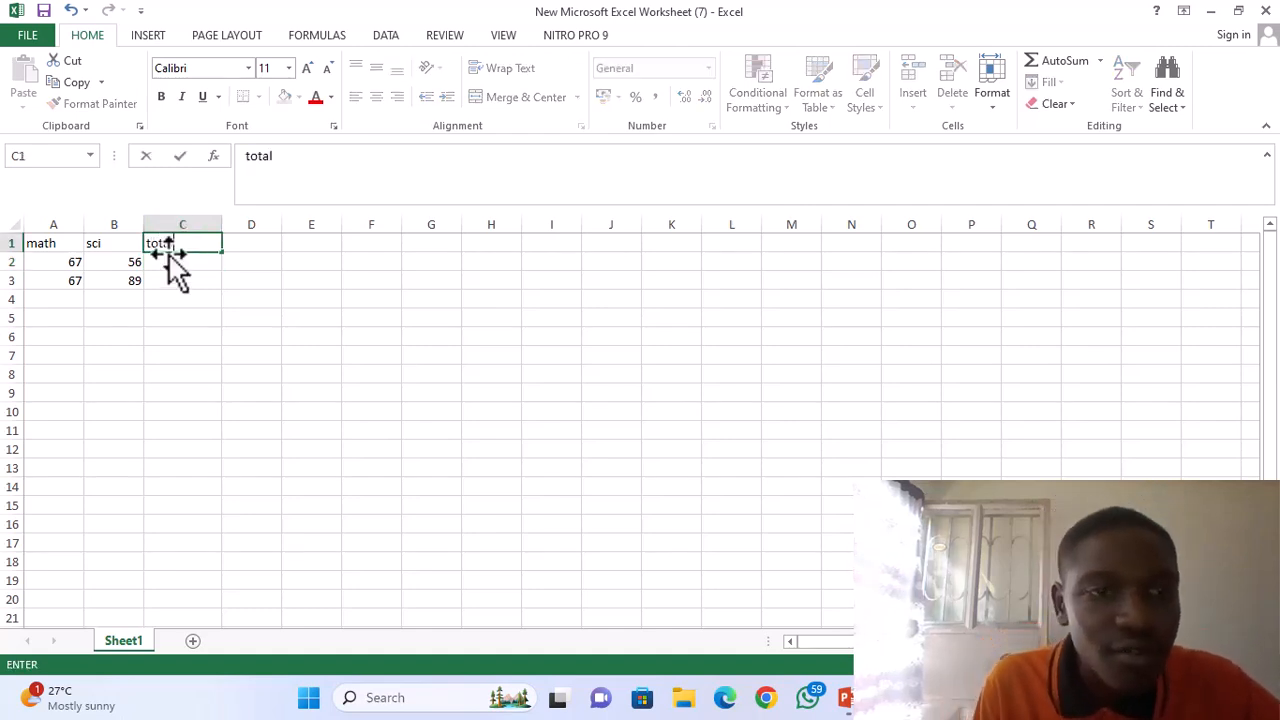
# Enter the misnamed function formula =add(A2:B2) in cell C2 and fill it down to cell C3.
pyautogui.click(165, 261)
pyautogui.write('=')
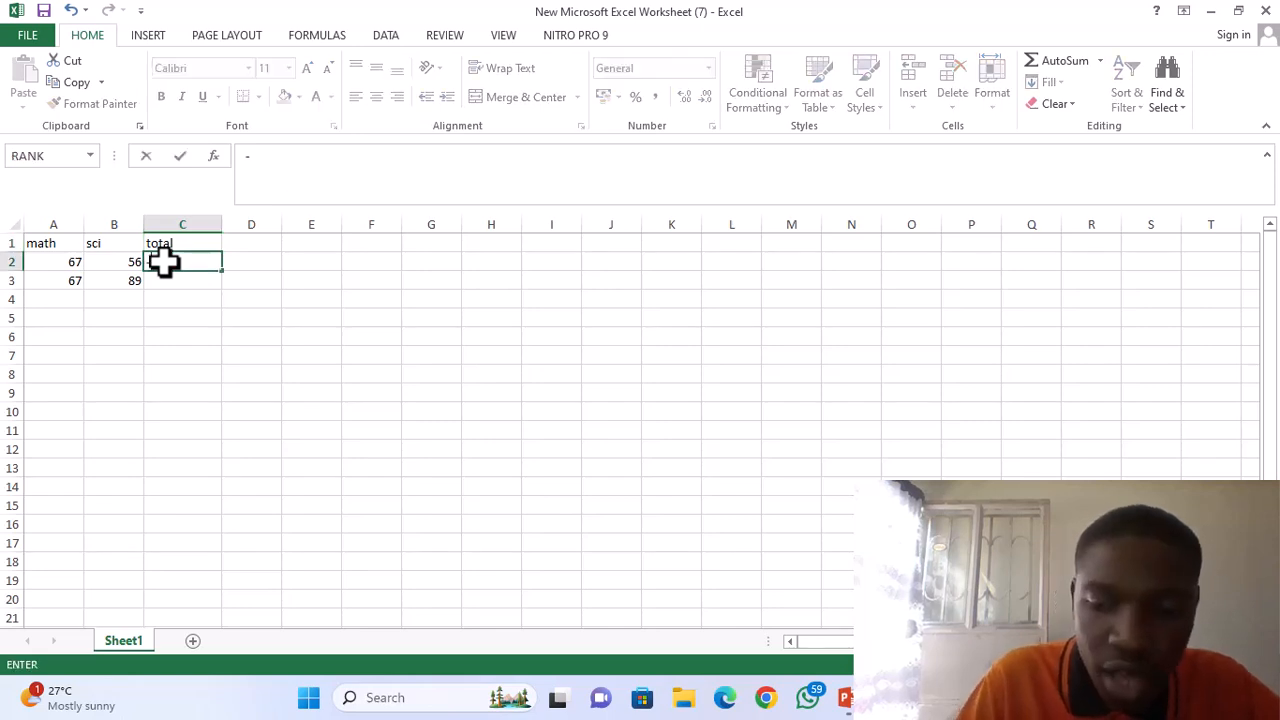
pyautogui.press('Escape')
pyautogui.write('=')
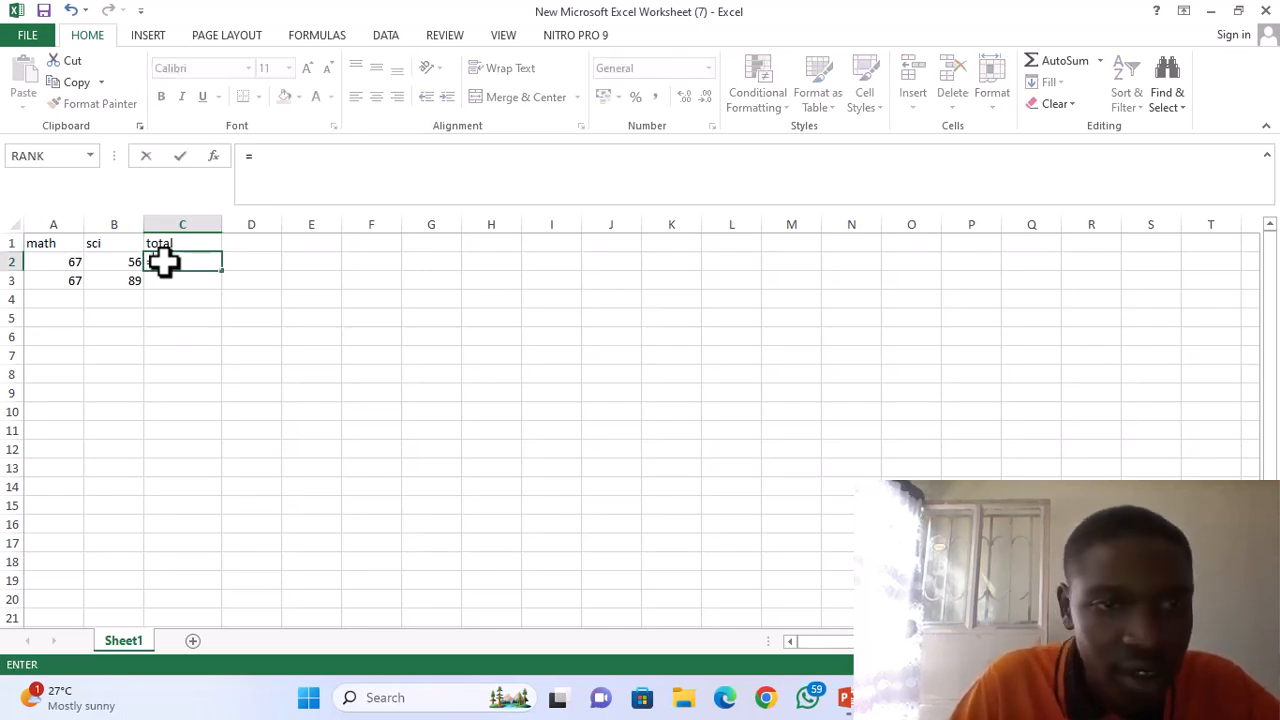
pyautogui.write('add')
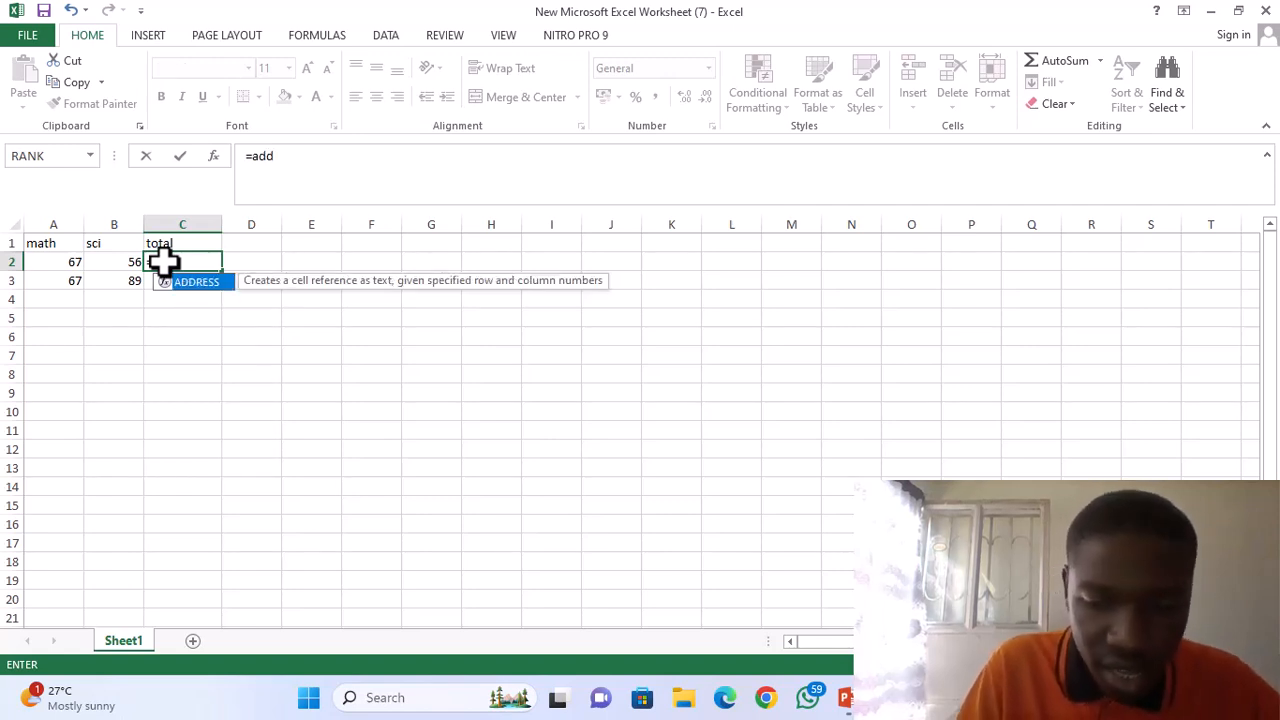
pyautogui.write('(')
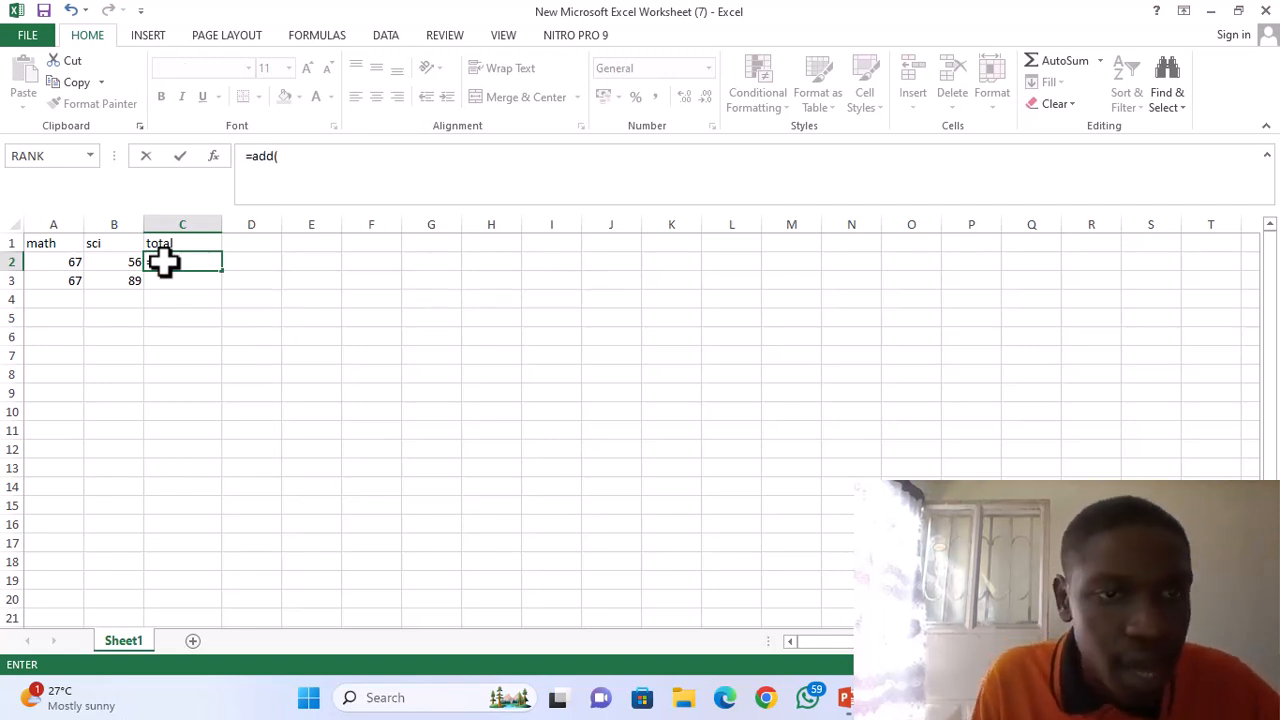
pyautogui.click(72, 262)
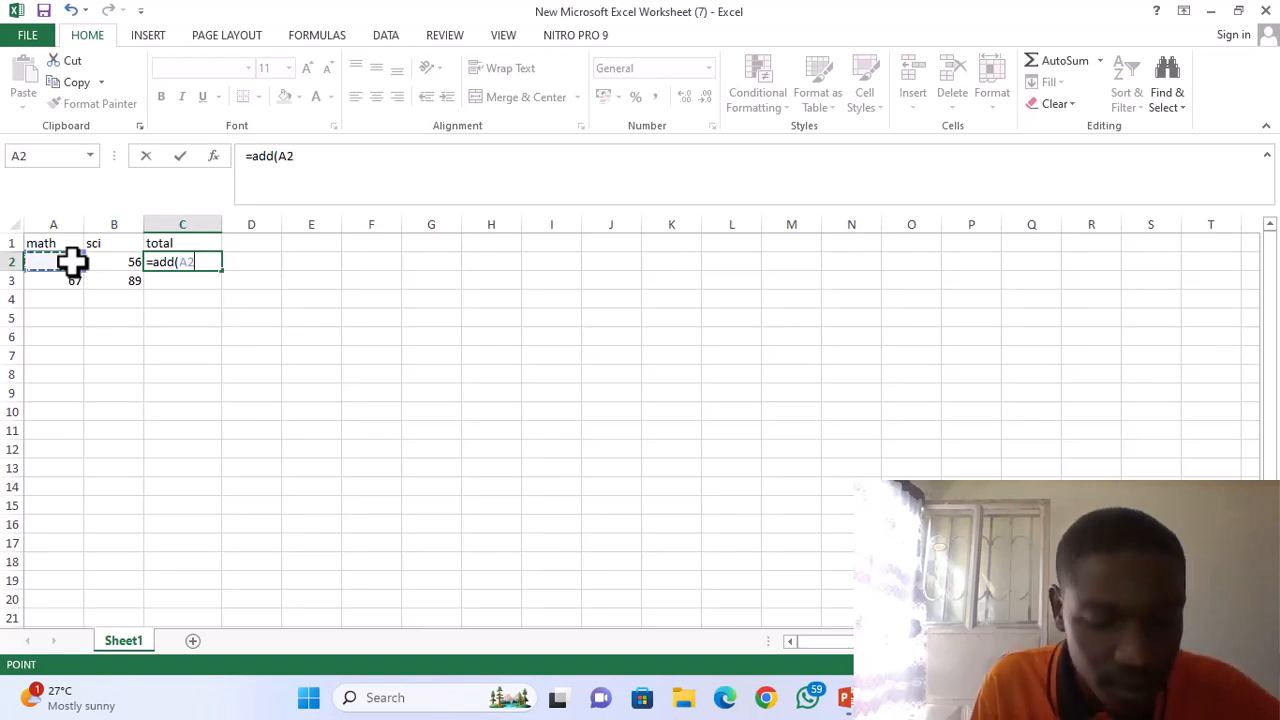
pyautogui.moveTo(72, 262); pyautogui.dragTo(97, 261)
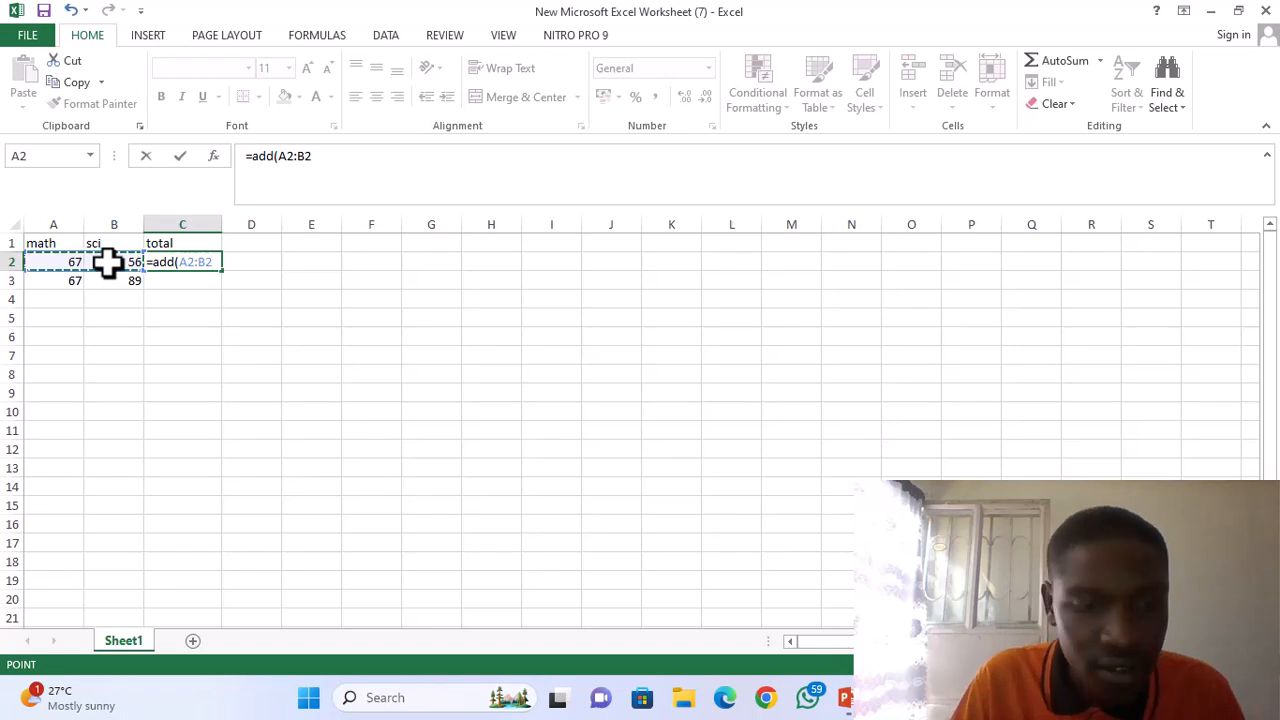
pyautogui.write(')')
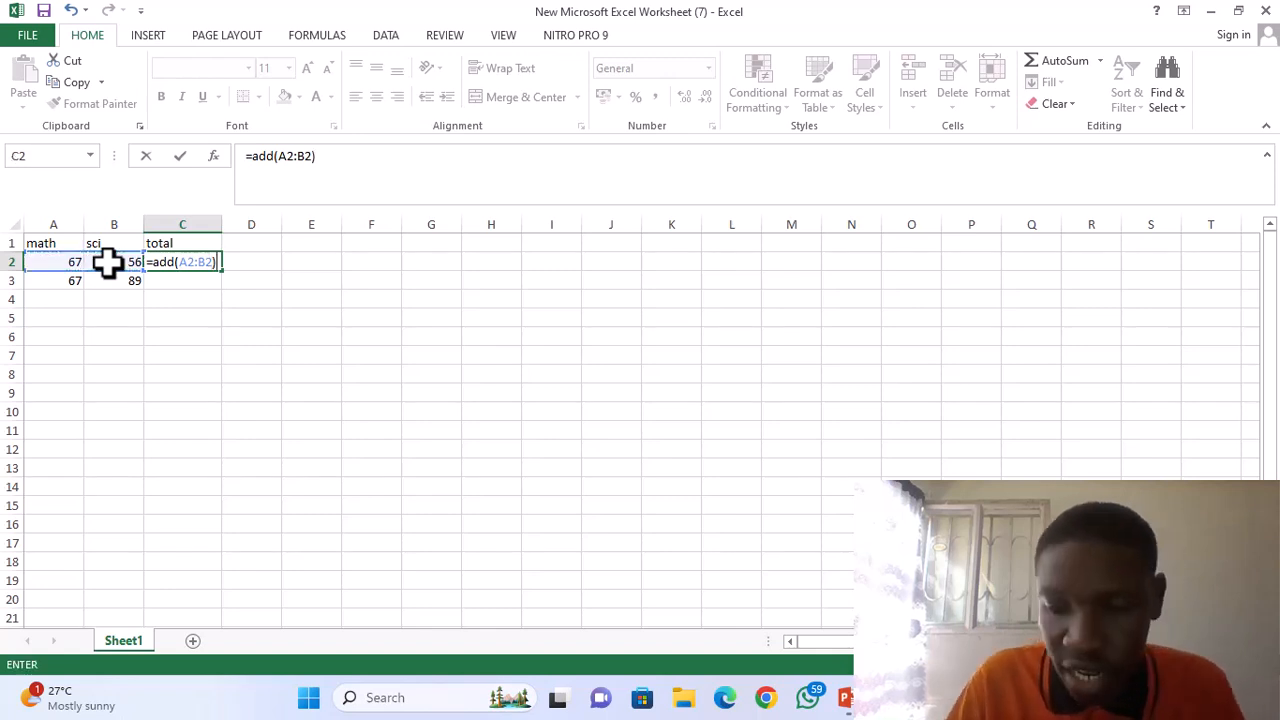
pyautogui.press('Return')
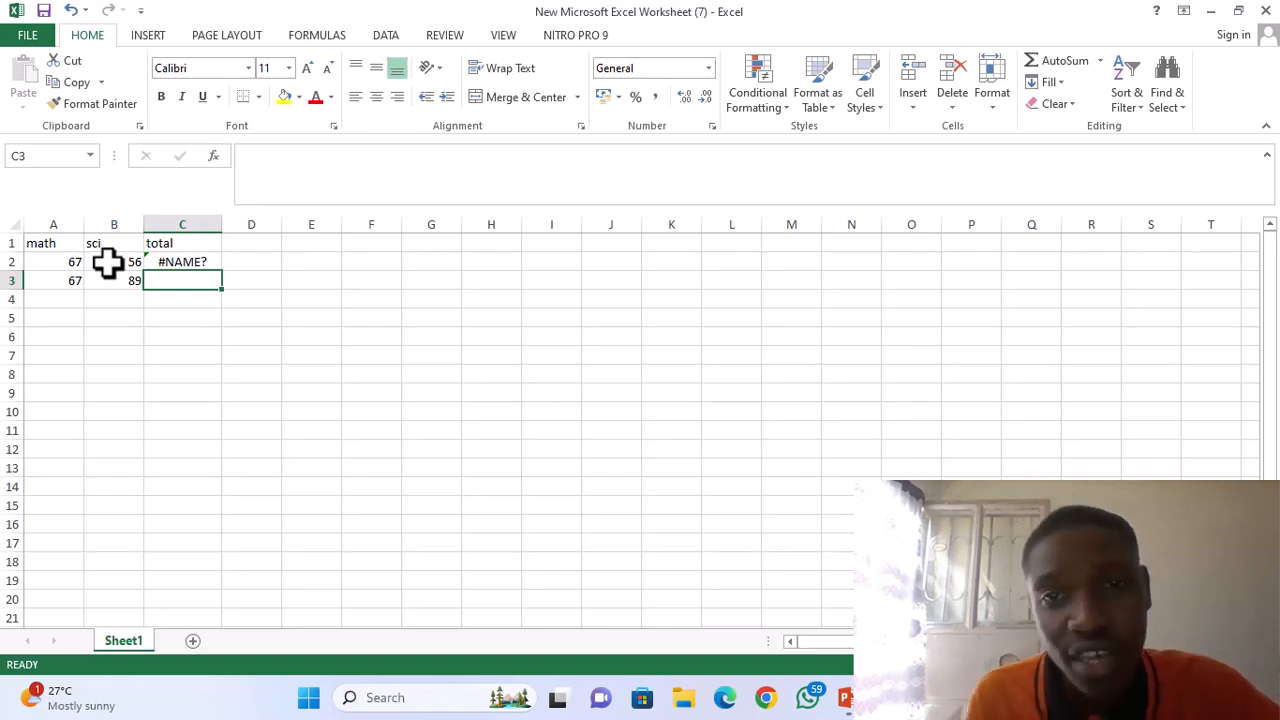
pyautogui.click(180, 260)
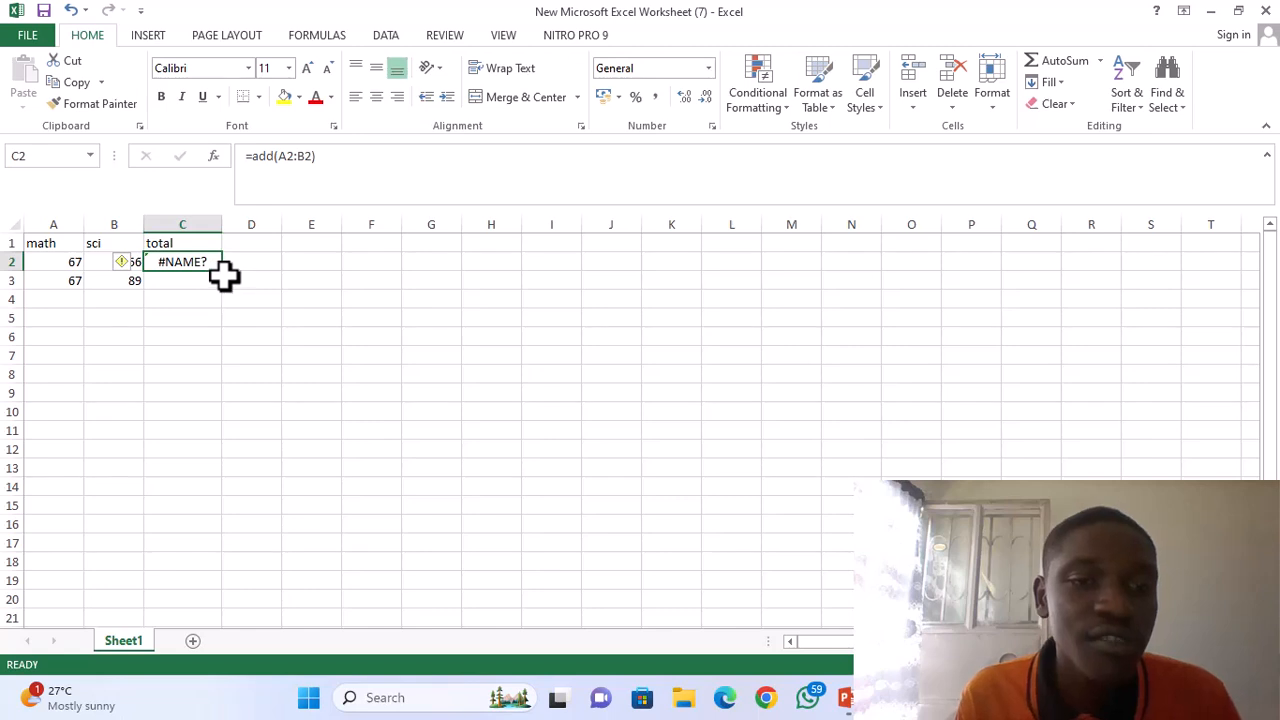
pyautogui.moveTo(222, 272); pyautogui.dragTo(224, 290)
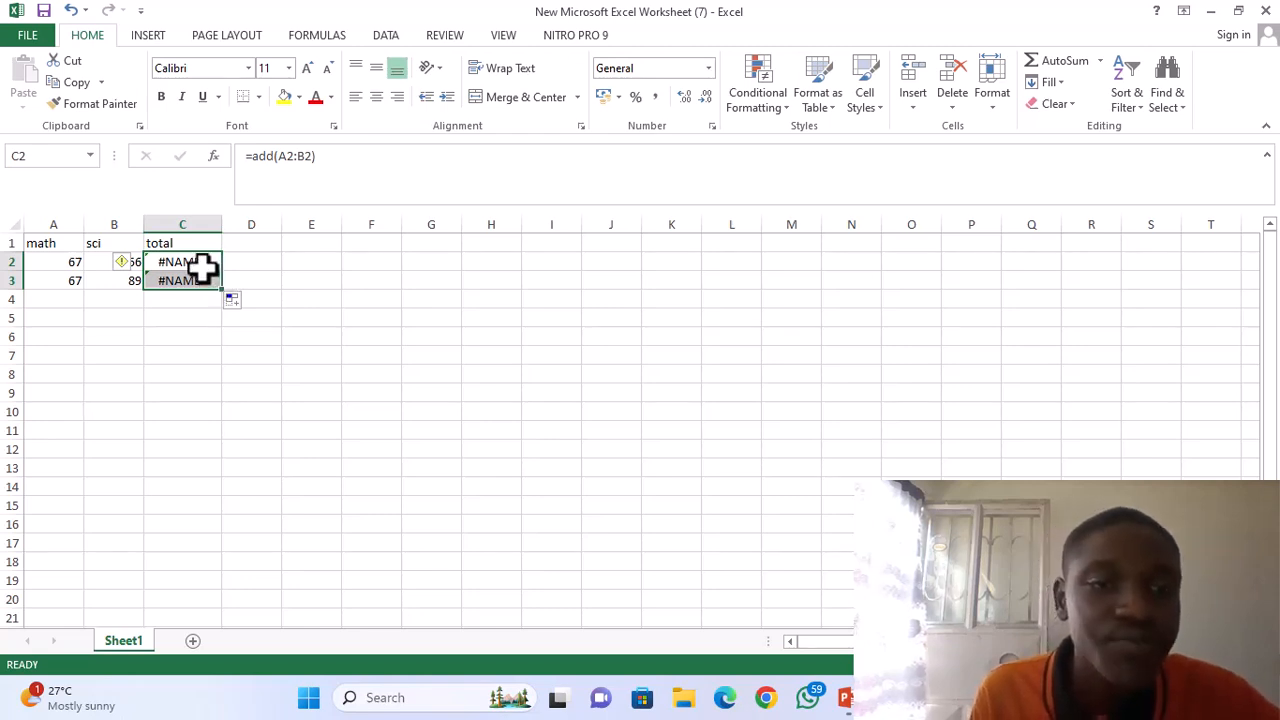
# Clear the =add formulas from cells C2 and C3 under the total heading.
pyautogui.click(200, 261)
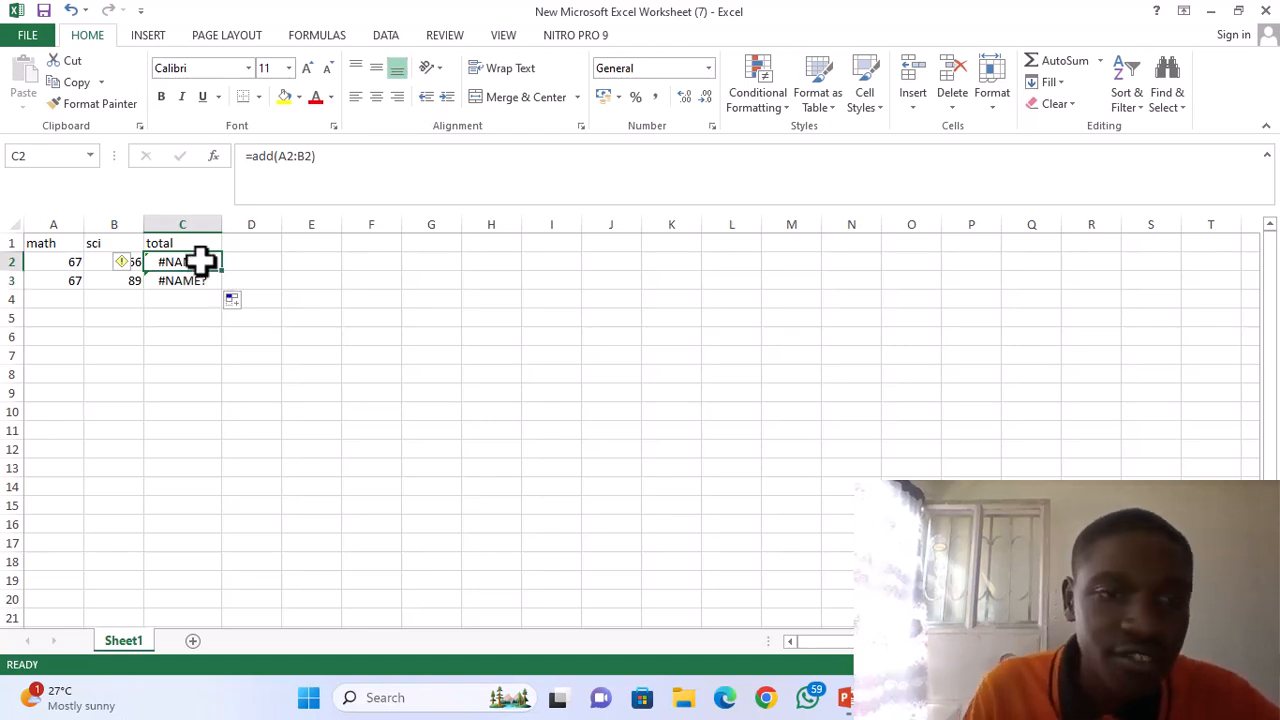
pyautogui.press('BackSpace')
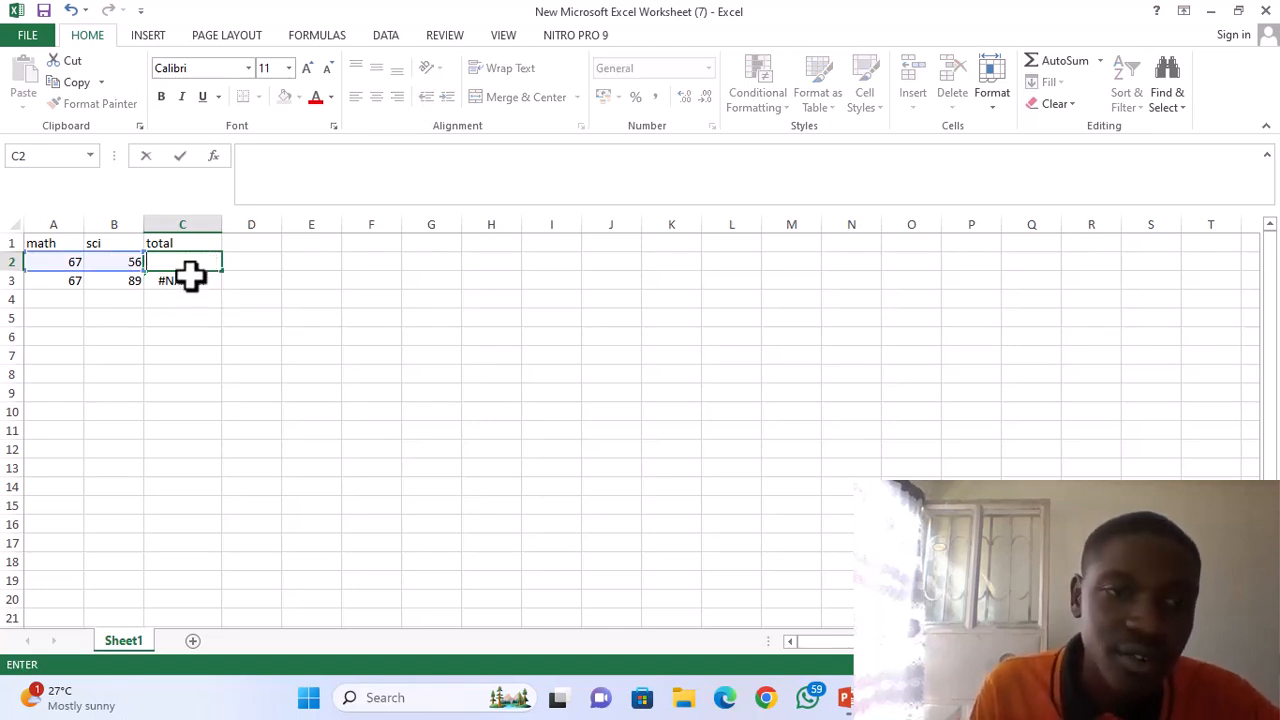
pyautogui.doubleClick(187, 285)
pyautogui.press('BackSpace')
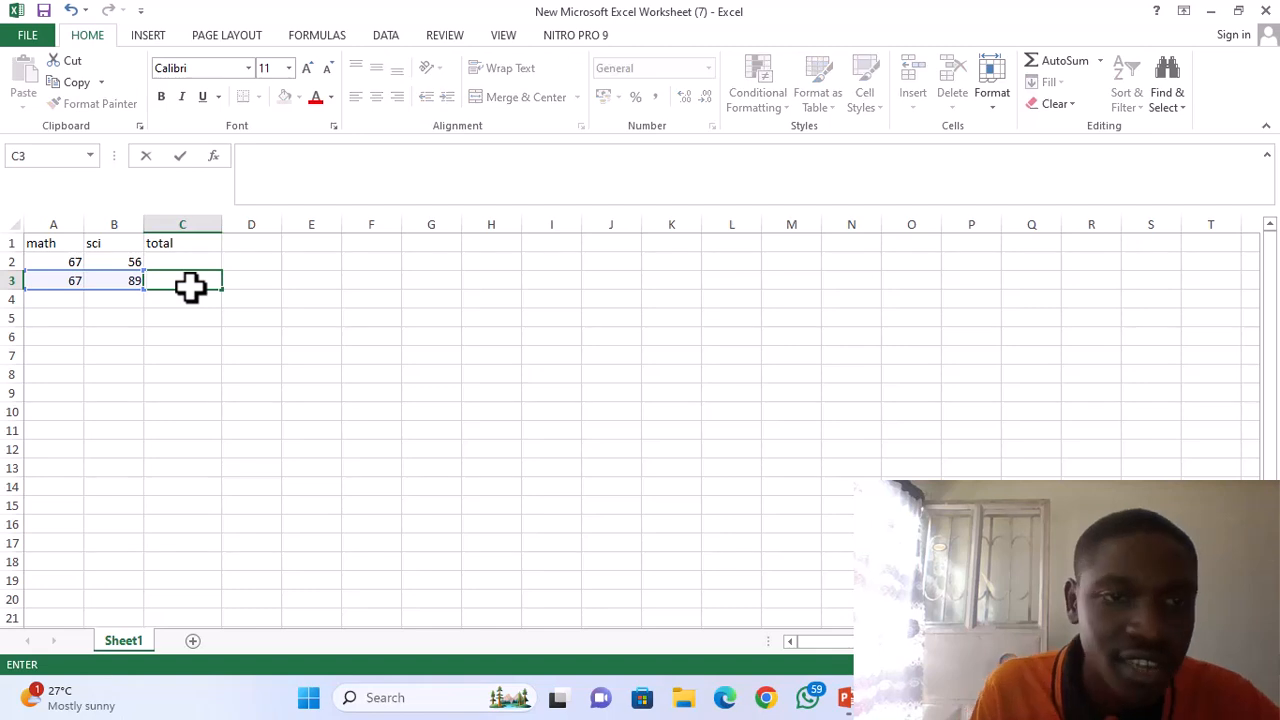
# Total the math and sci marks with =sum(A2:B2) in cell C2 and fill the formula down to cell C3.
pyautogui.click(180, 257)
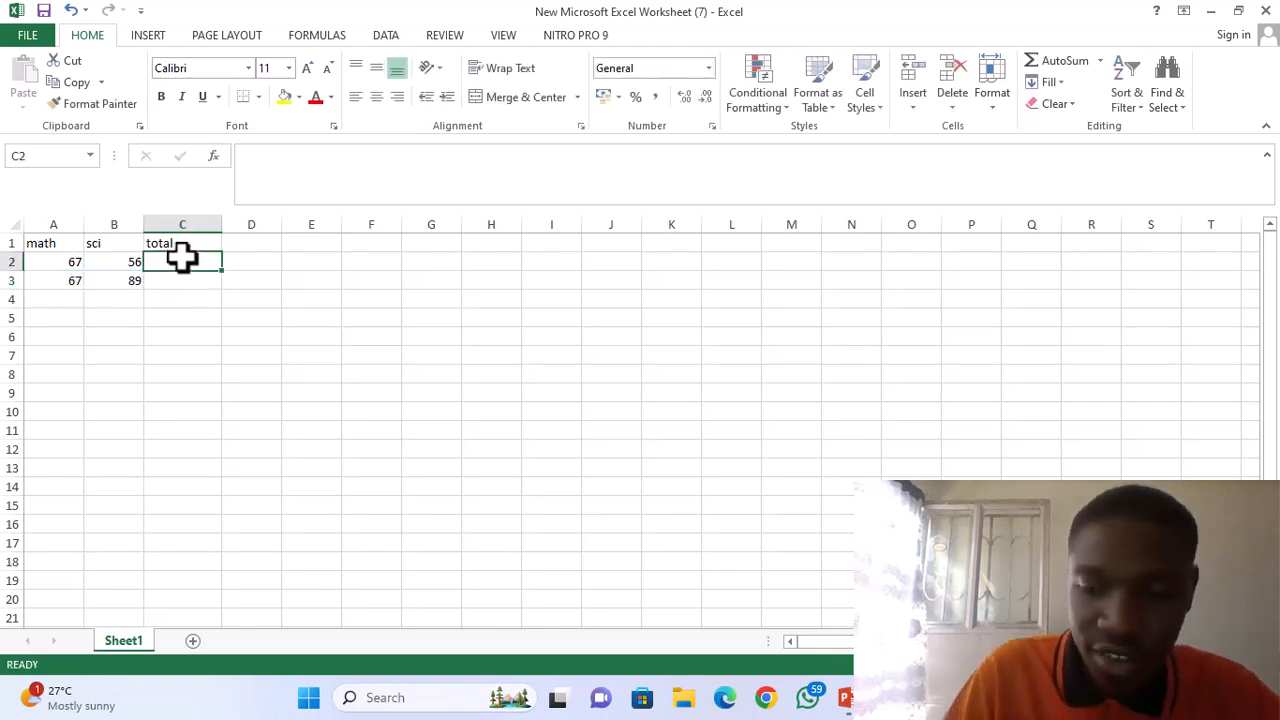
pyautogui.write('=s')
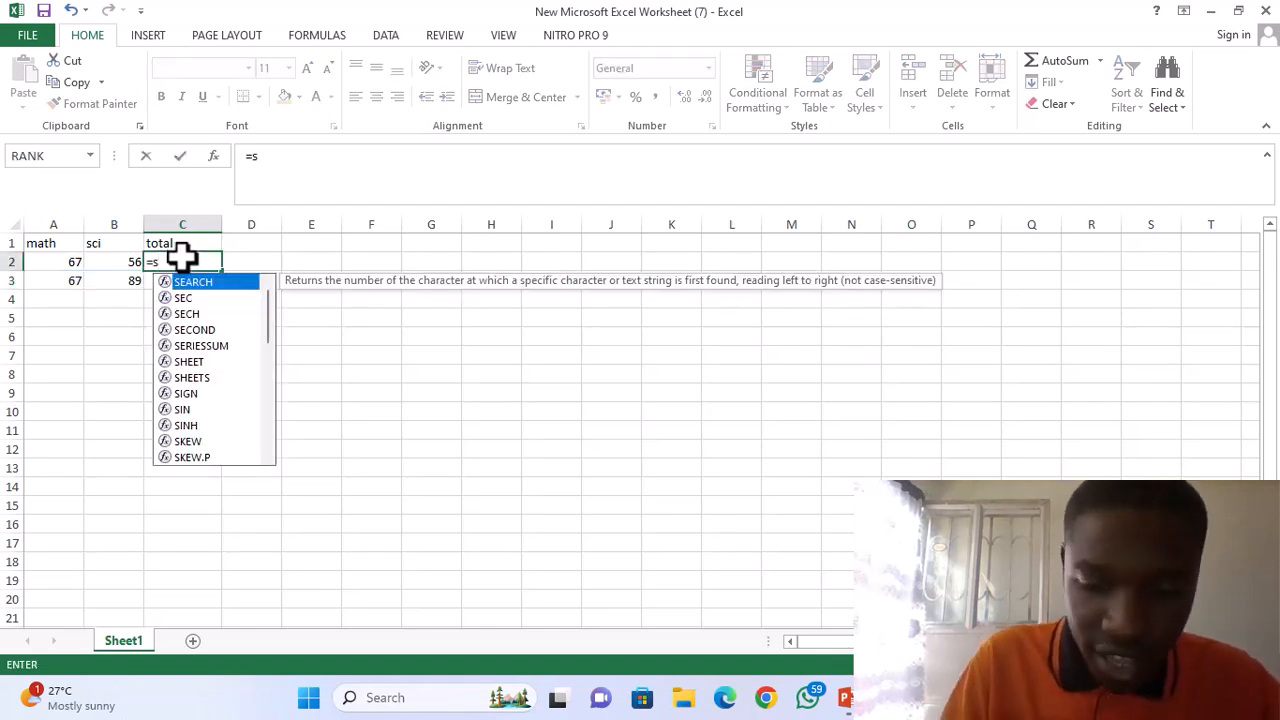
pyautogui.write('um')
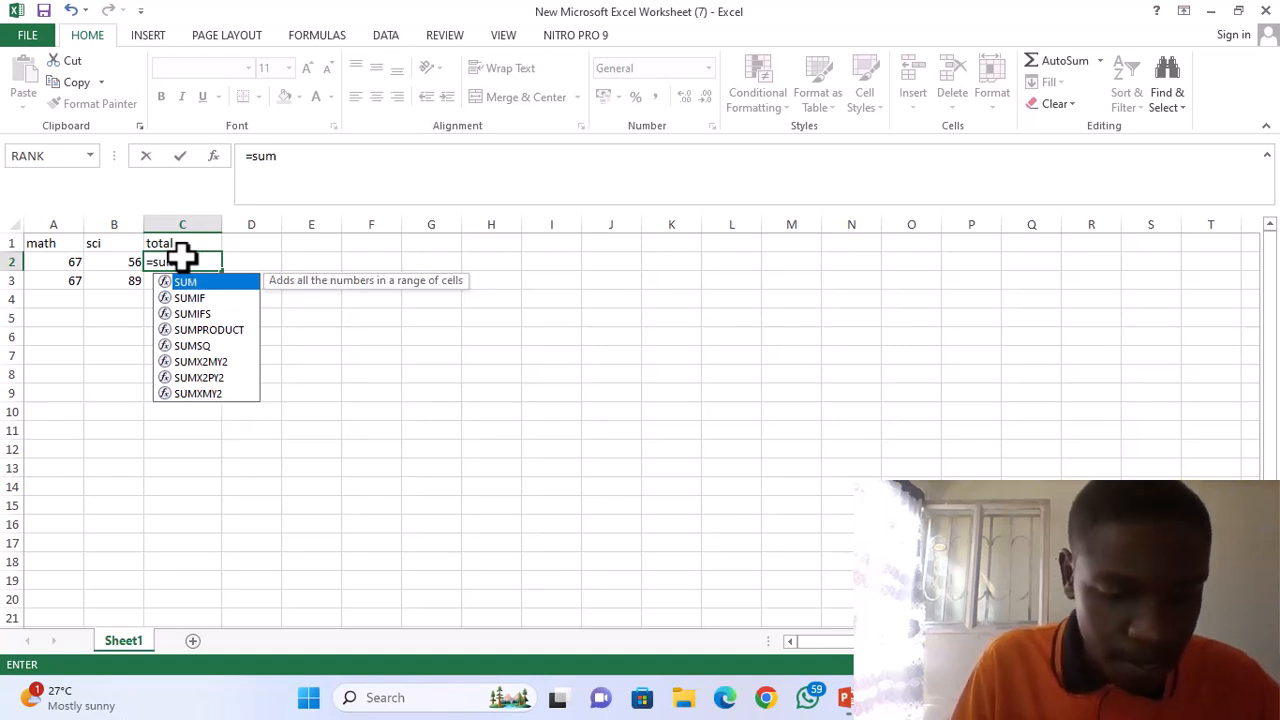
pyautogui.write('(')
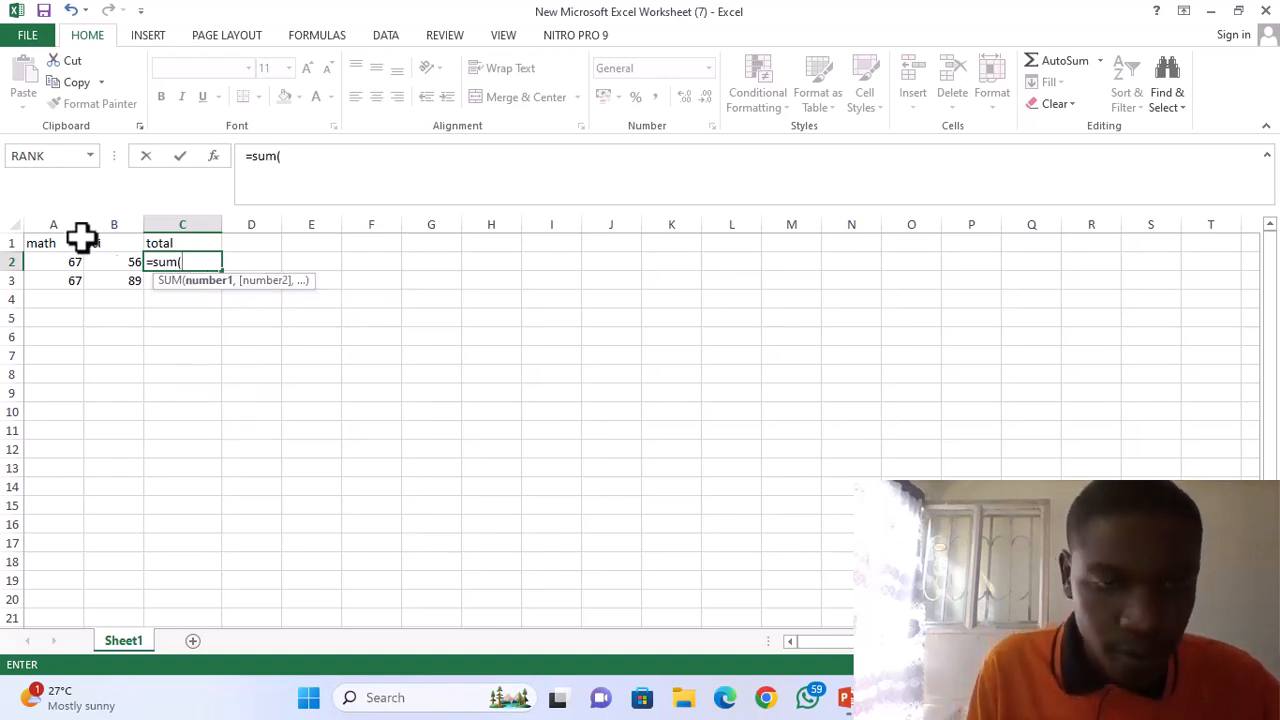
pyautogui.moveTo(65, 261); pyautogui.dragTo(103, 263)
pyautogui.write(')')
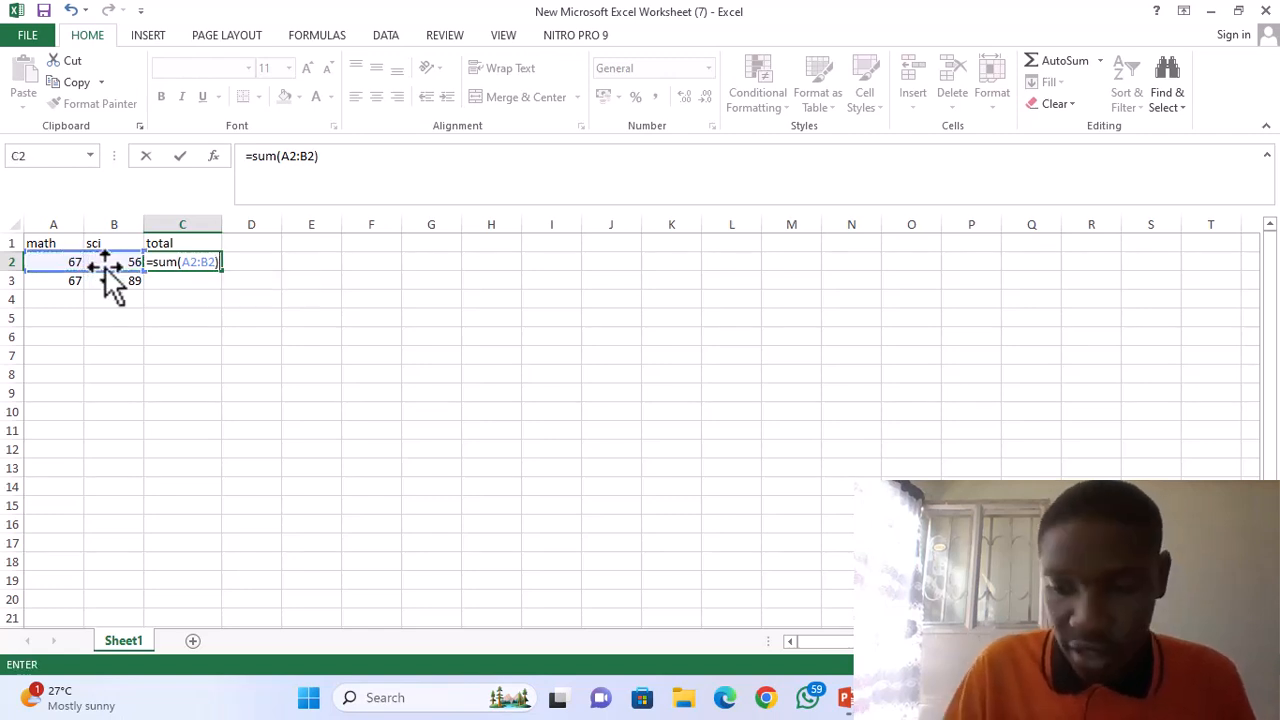
pyautogui.press('Return')
pyautogui.click(177, 260)
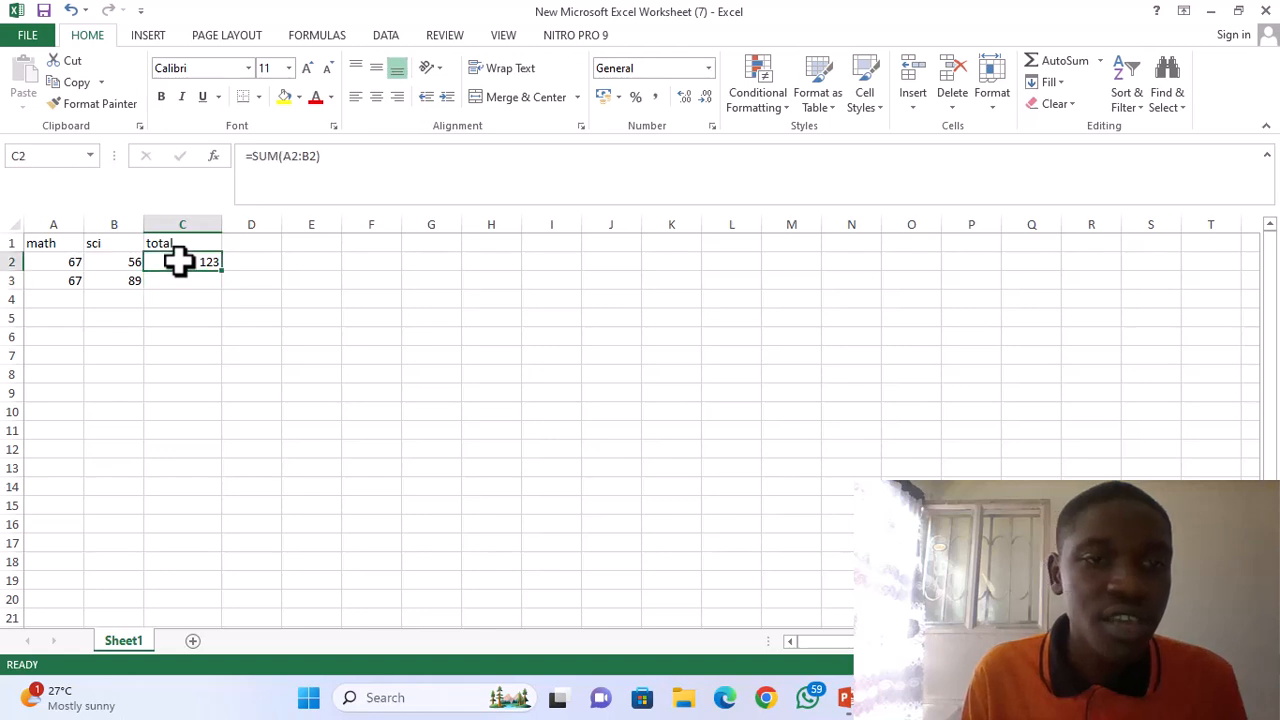
pyautogui.moveTo(221, 271); pyautogui.dragTo(224, 287)
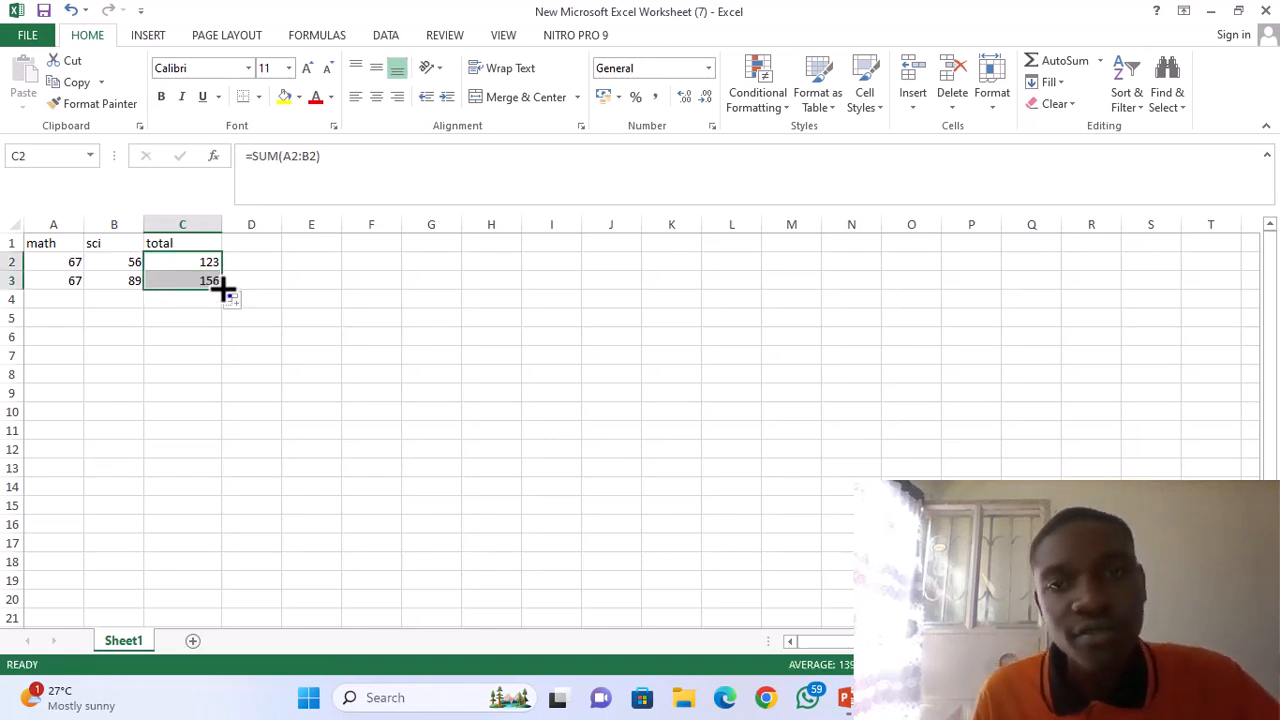